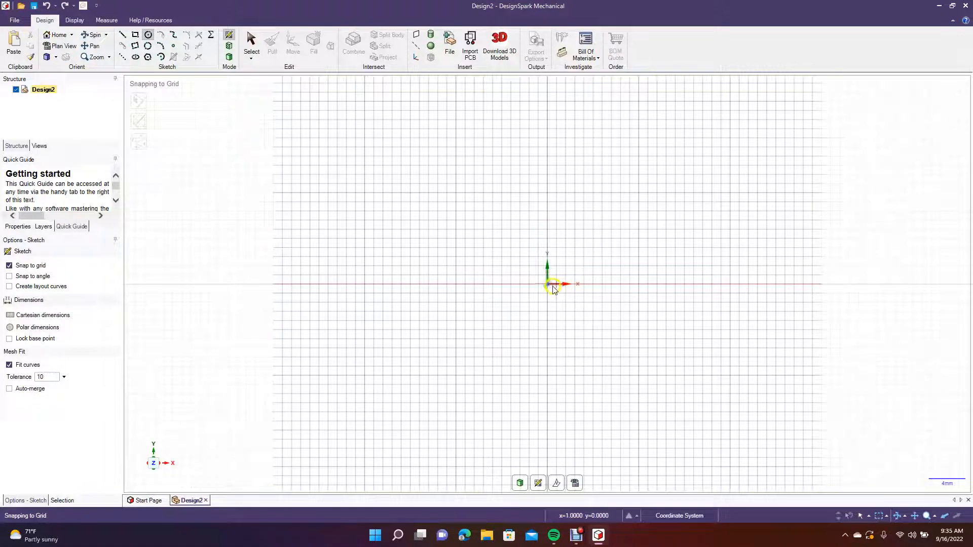
# Sketch a circle 100 mm in diameter centred on the origin
pyautogui.click(549, 286)
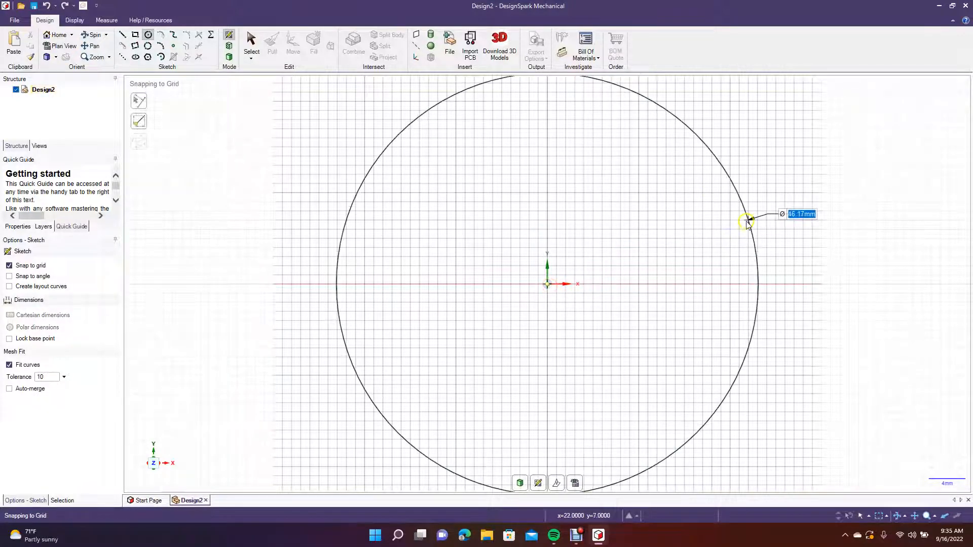
pyautogui.write('100')
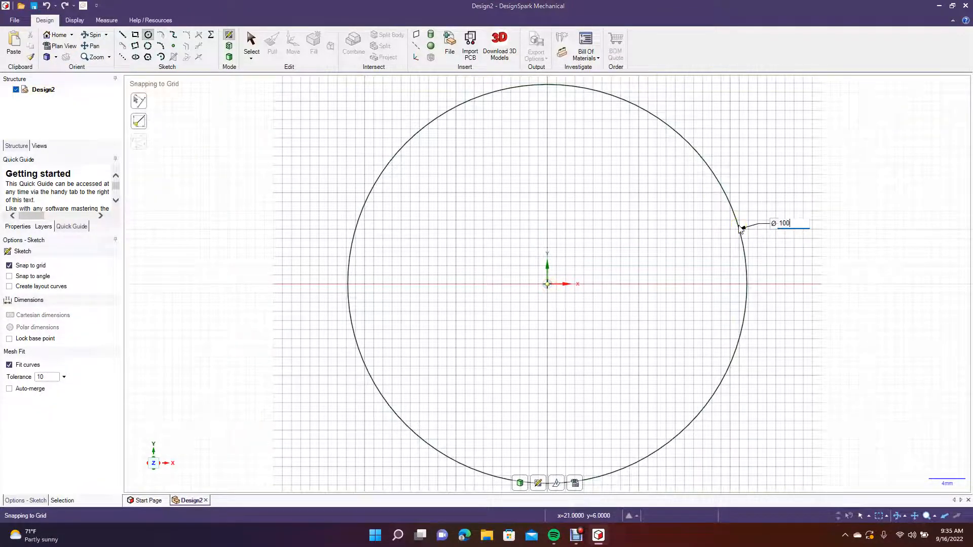
pyautogui.press('Return')
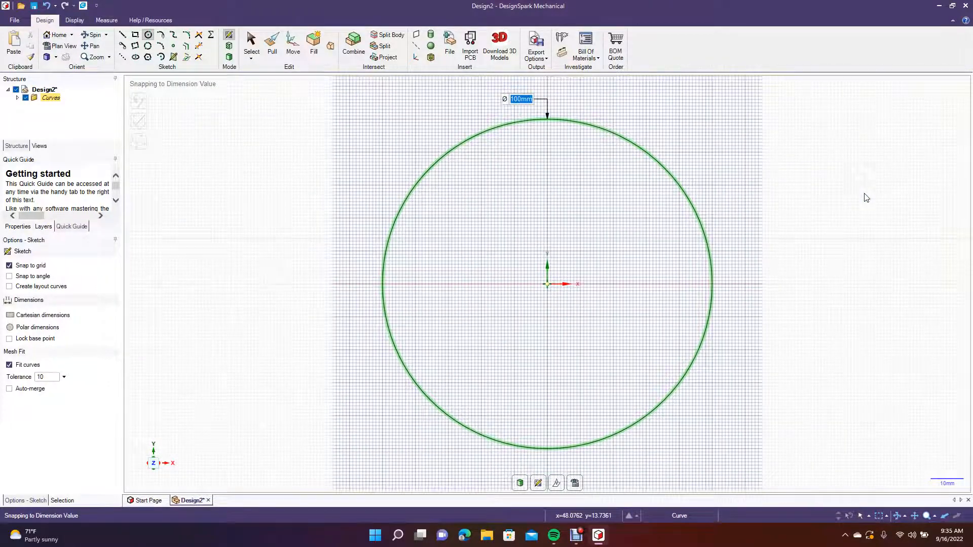
pyautogui.click(250, 39)
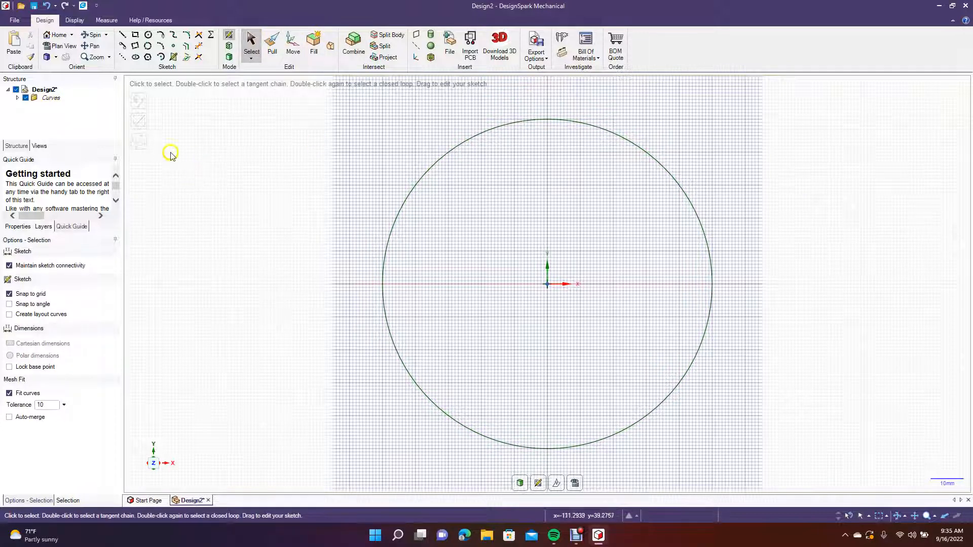
# Convert the circle sketch to 3D and pull its face 15 mm into a solid disc
pyautogui.click(228, 59)
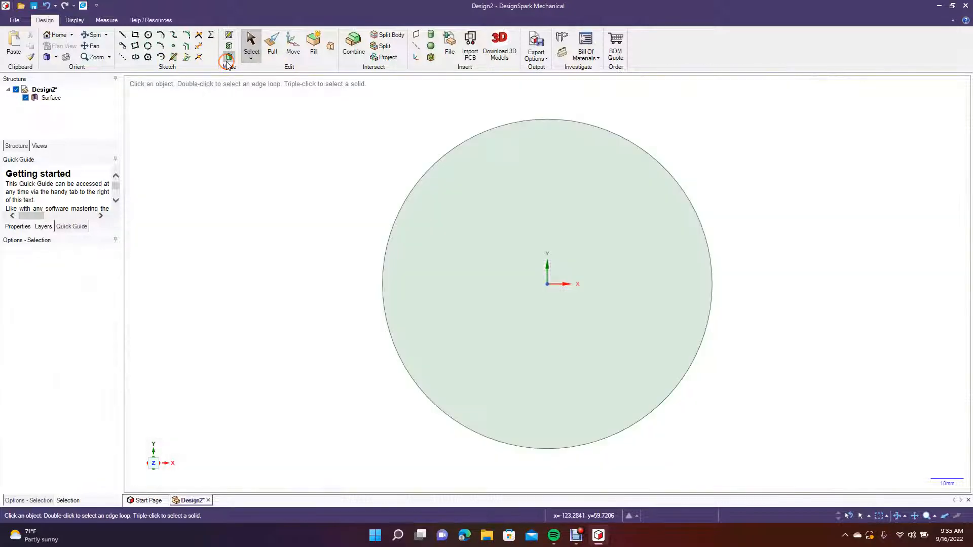
pyautogui.click(92, 35)
pyautogui.moveTo(249, 214); pyautogui.dragTo(219, 179)
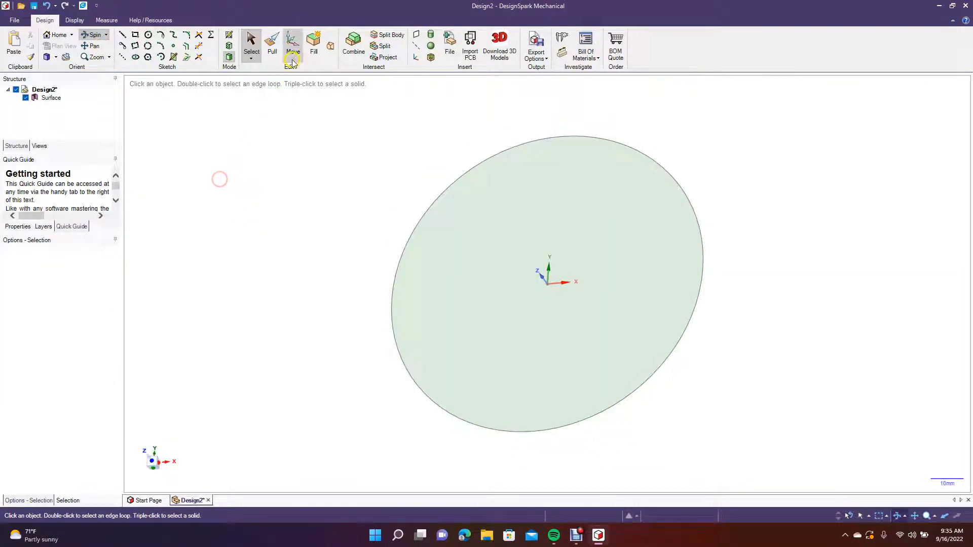
pyautogui.click(272, 45)
pyautogui.click(495, 224)
pyautogui.moveTo(495, 250); pyautogui.dragTo(474, 239)
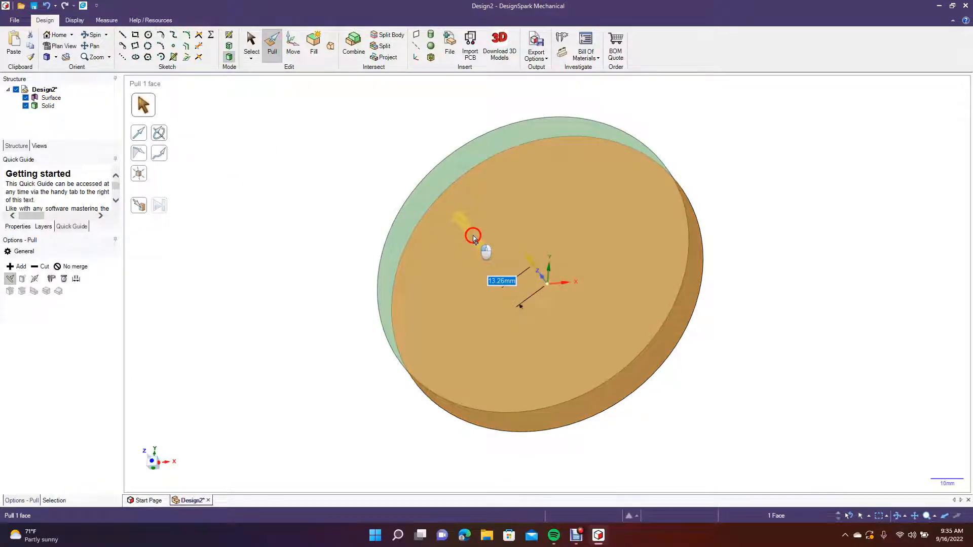
pyautogui.moveTo(474, 239); pyautogui.dragTo(470, 235)
pyautogui.write('1')
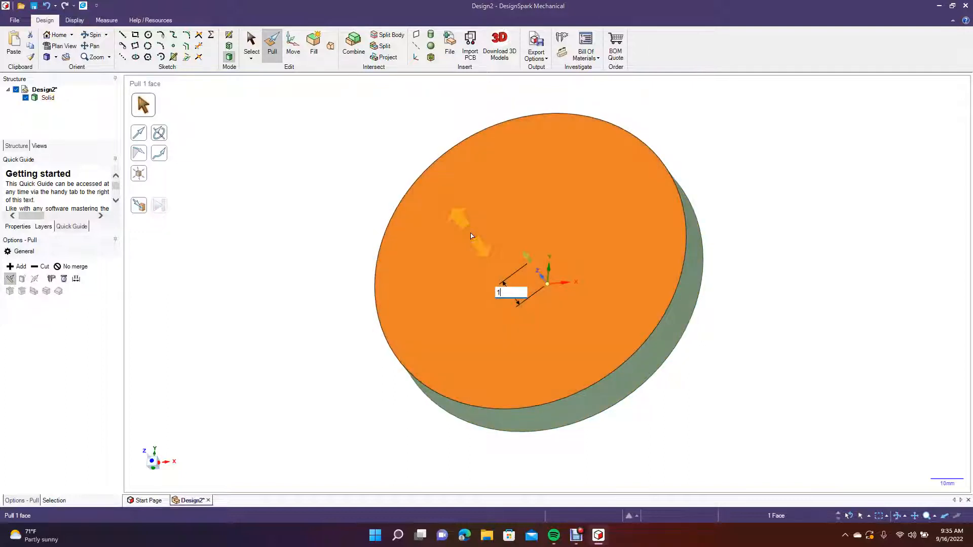
pyautogui.write('5')
pyautogui.press('Return')
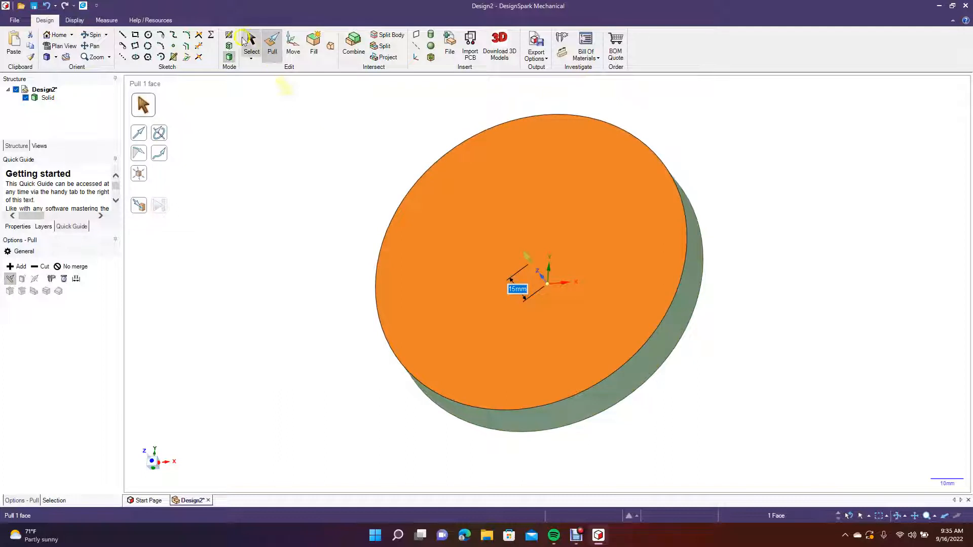
pyautogui.click(250, 40)
pyautogui.click(271, 202)
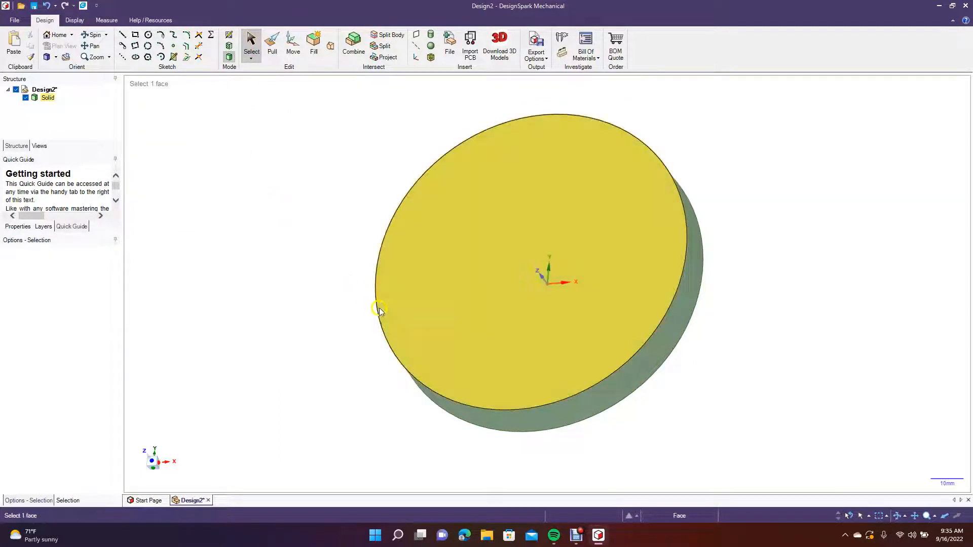
pyautogui.click(376, 308)
pyautogui.click(272, 44)
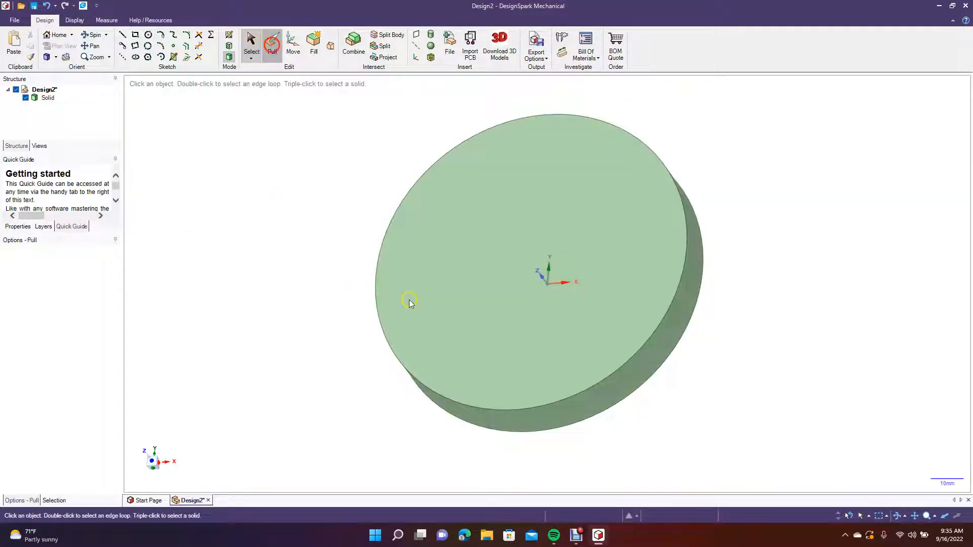
pyautogui.click(389, 346)
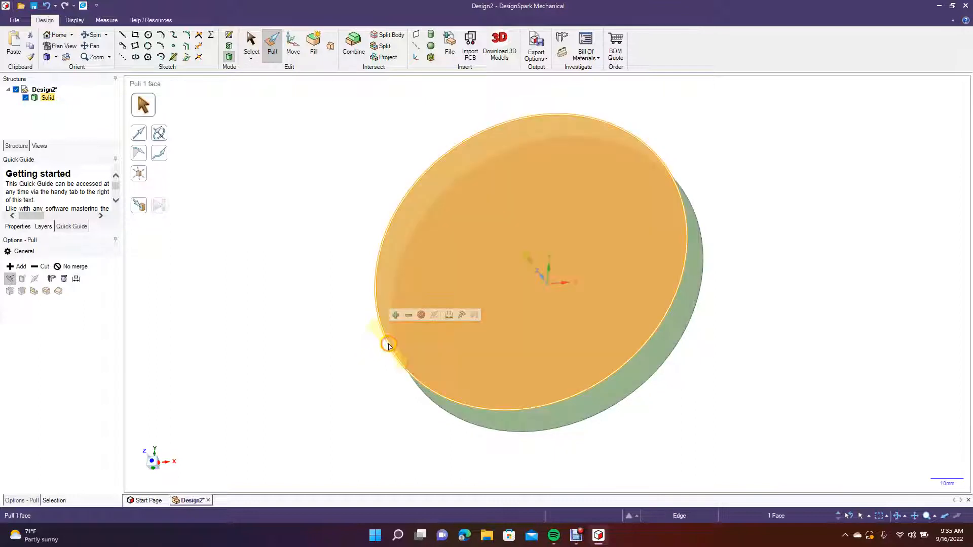
pyautogui.moveTo(388, 346); pyautogui.dragTo(407, 347)
pyautogui.hotkey('ctrl', 'z')
pyautogui.click(341, 311)
pyautogui.click(398, 361)
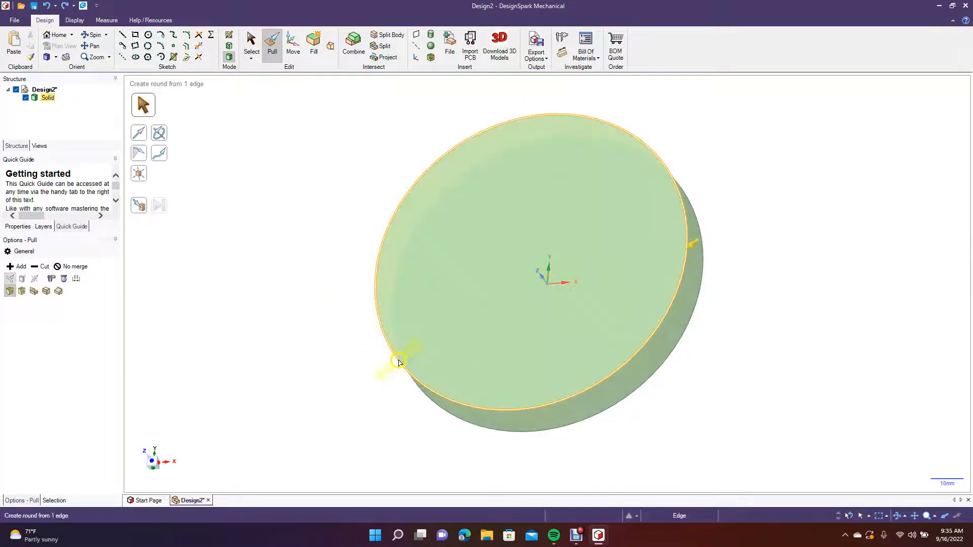
pyautogui.moveTo(399, 362); pyautogui.dragTo(365, 350)
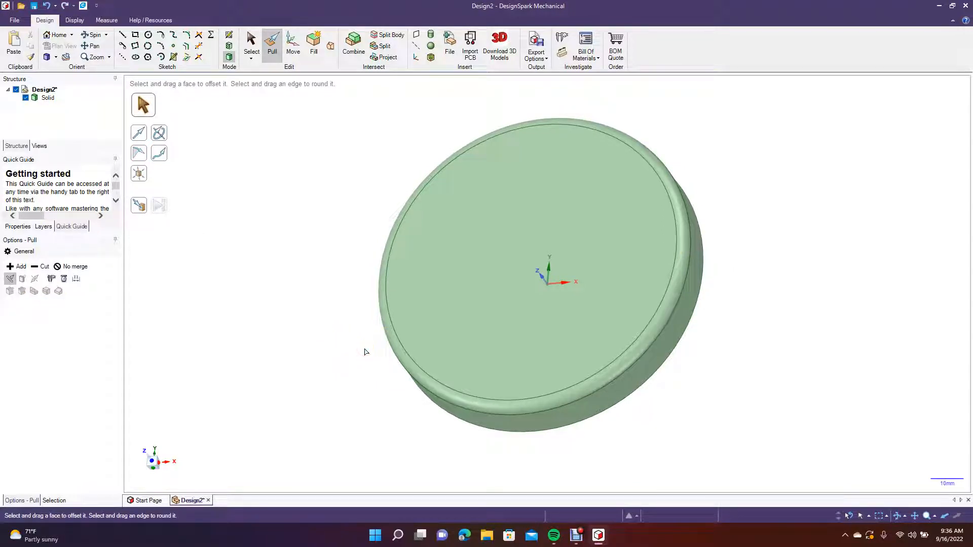
pyautogui.hotkey('ctrl', 'z')
# Round the circular edge of the disc's front face to a 3 mm radius
pyautogui.click(386, 348)
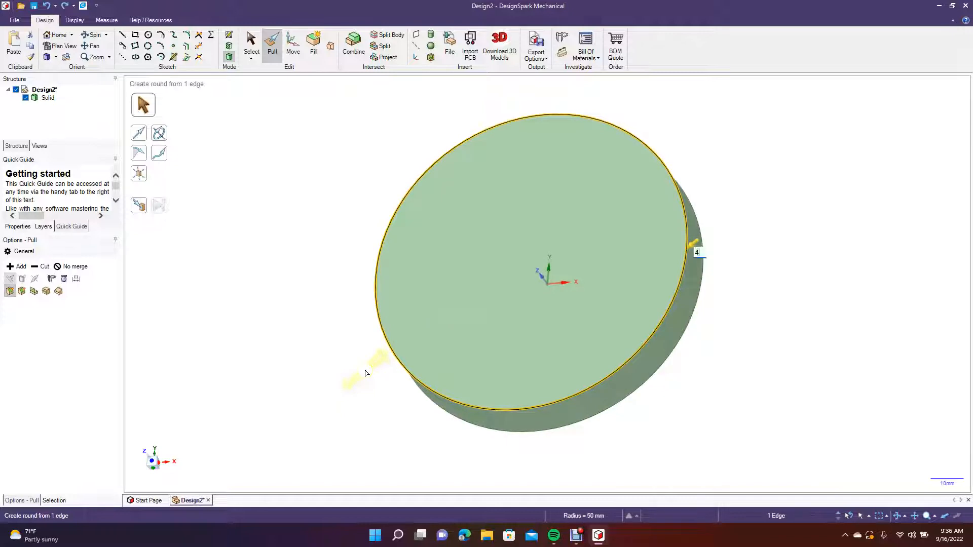
pyautogui.press('Return')
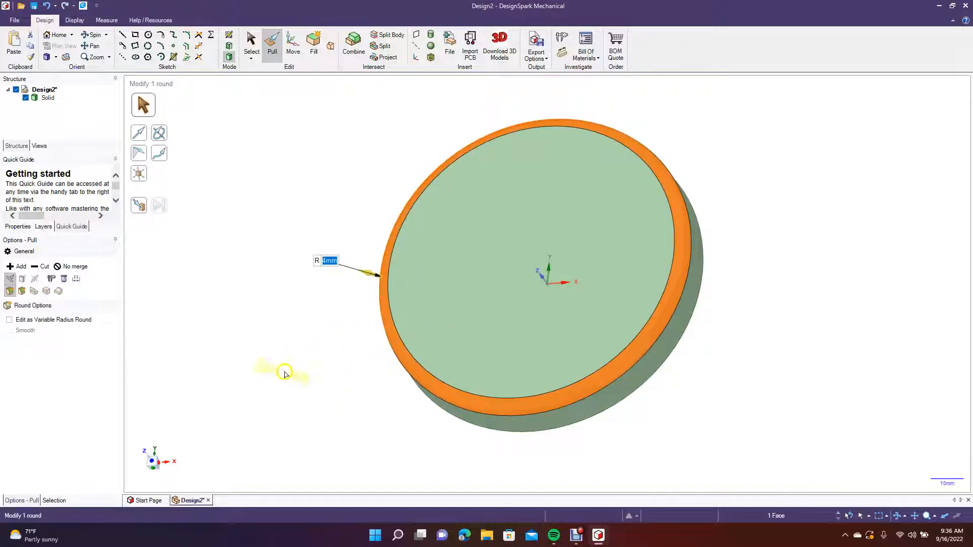
pyautogui.press('Return')
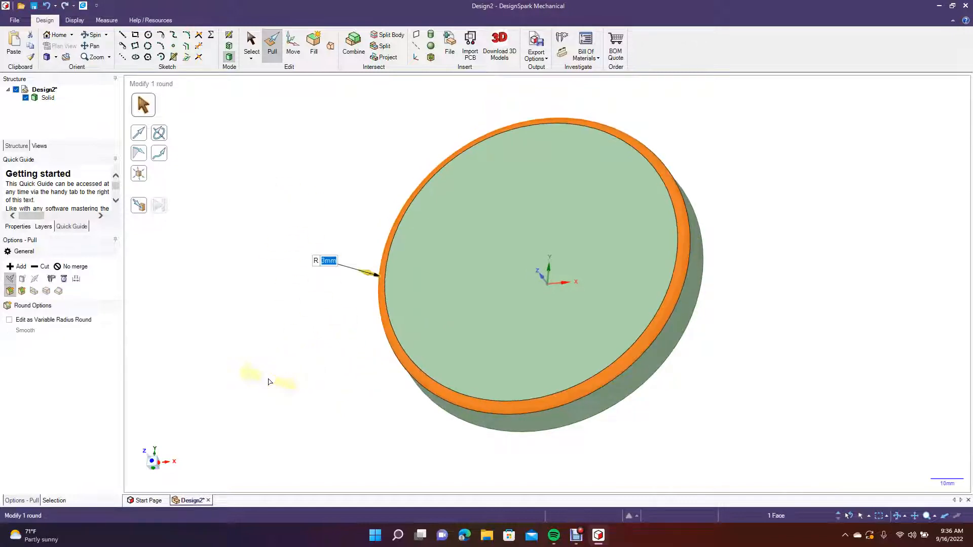
pyautogui.click(250, 41)
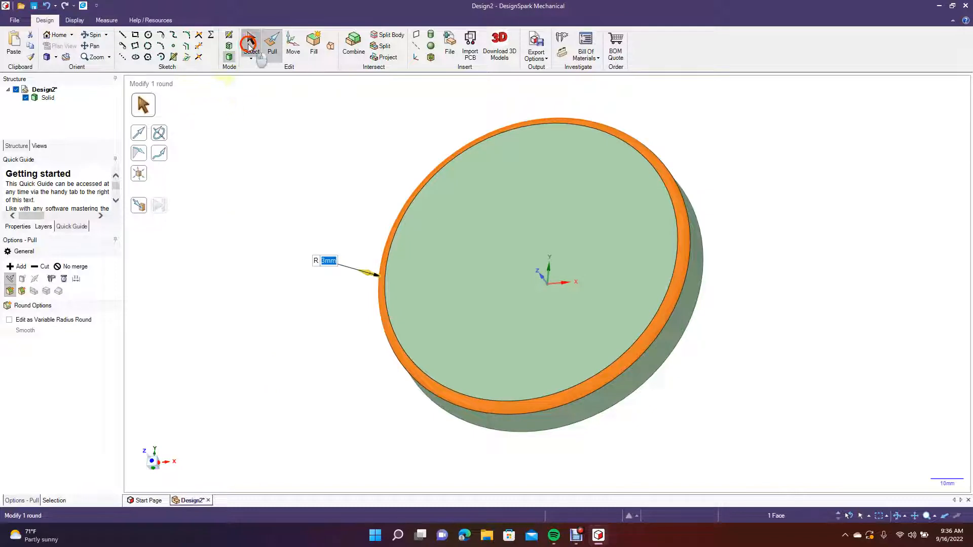
pyautogui.click(224, 253)
# Shell the disc from its flat, unrounded back face with a 2 mm wall thickness
pyautogui.click(95, 35)
pyautogui.moveTo(255, 311); pyautogui.dragTo(185, 127)
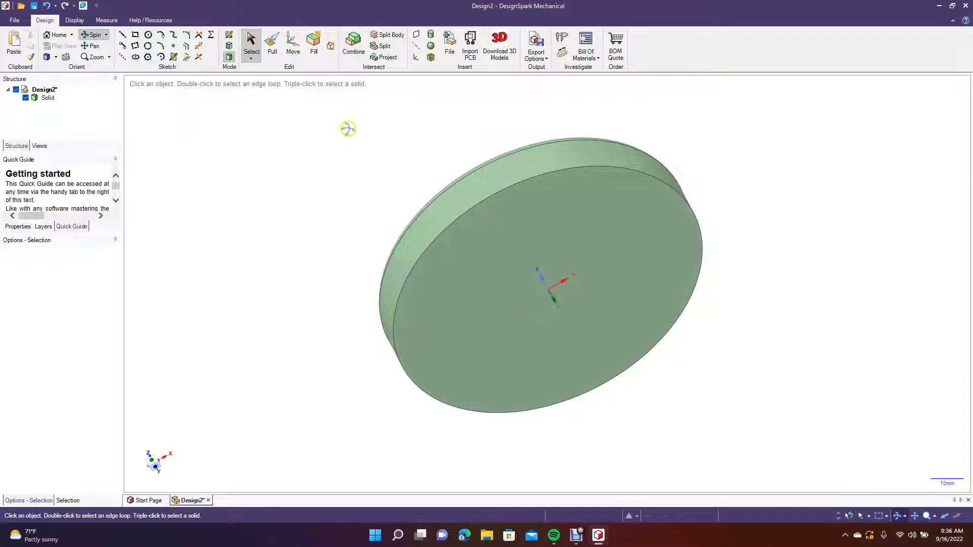
pyautogui.click(432, 60)
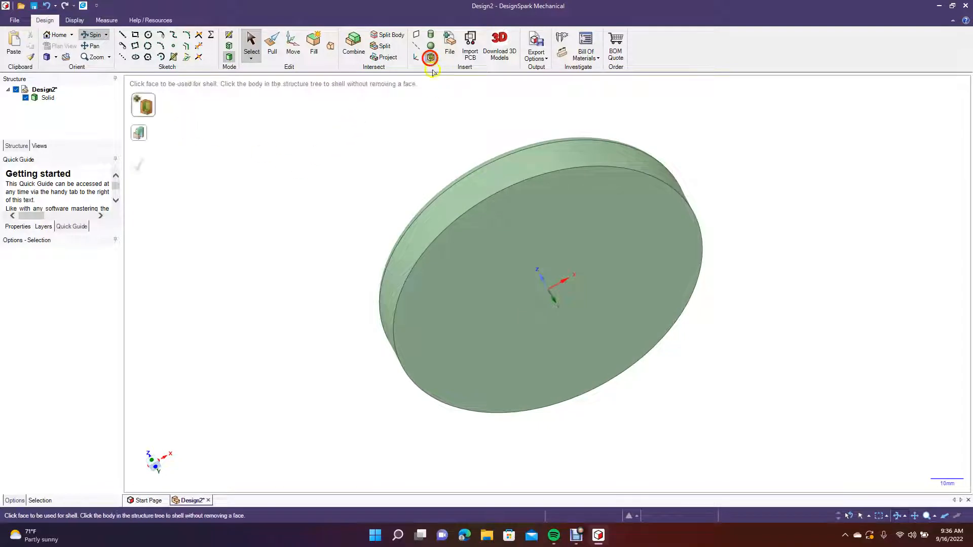
pyautogui.click(460, 265)
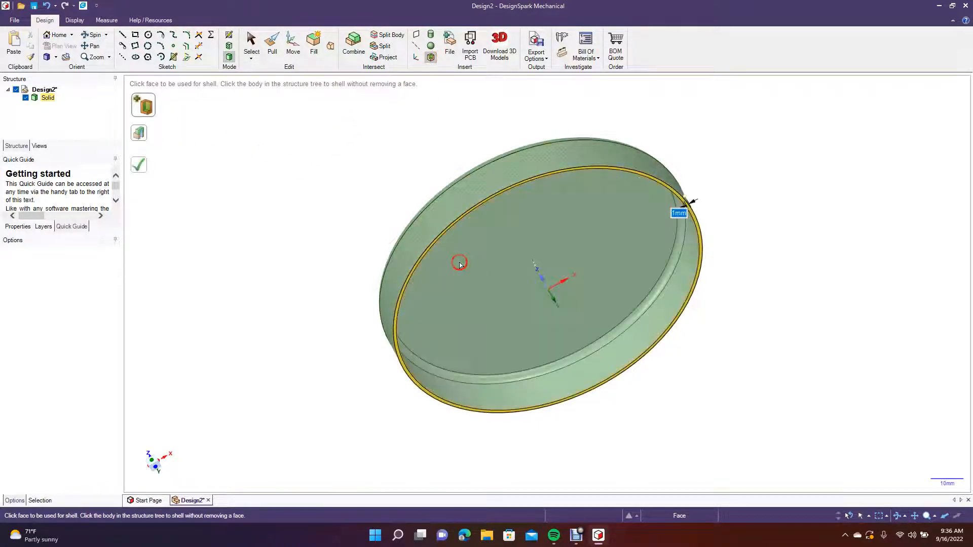
pyautogui.click(256, 184)
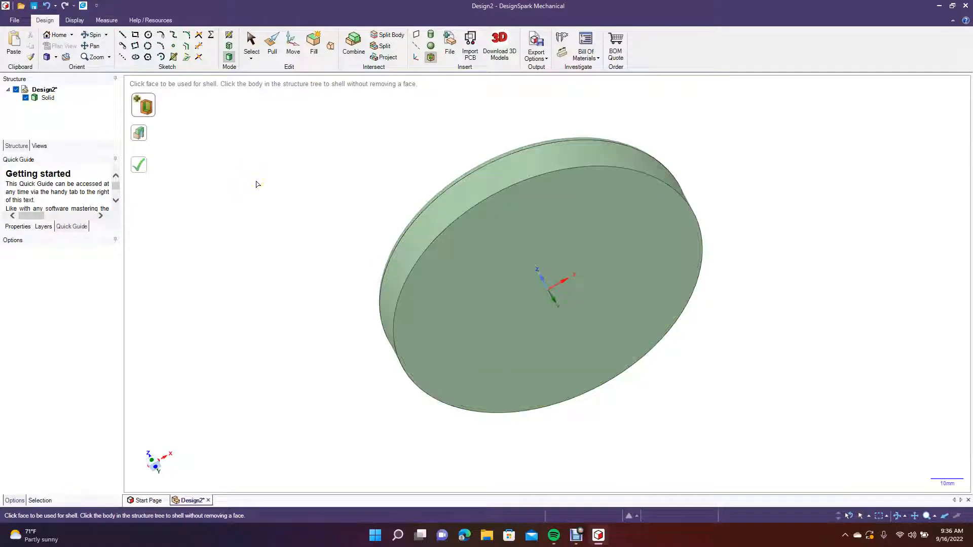
pyautogui.click(468, 248)
pyautogui.write('2mm')
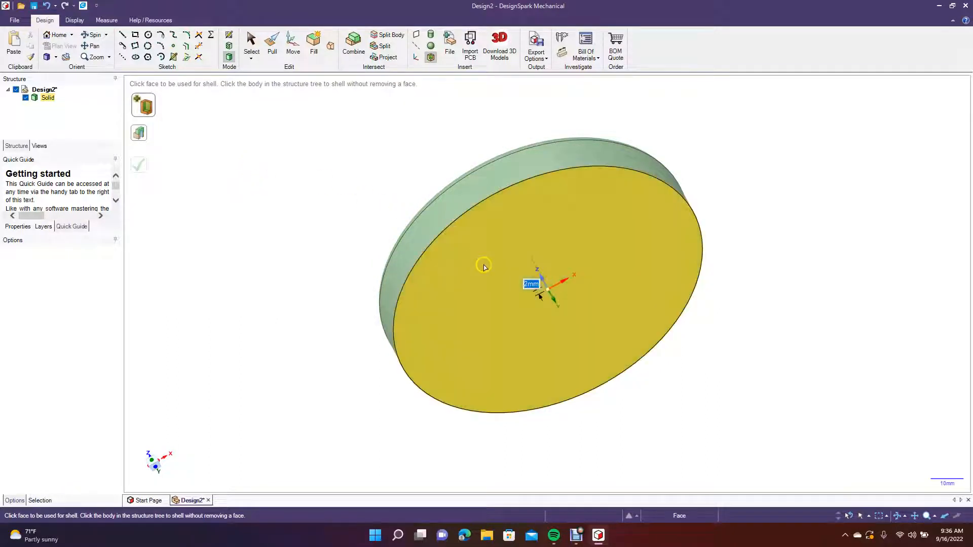
pyautogui.click(483, 265)
# Undo the last shell change and reapply the 2 mm shell to the disc's flat back face
pyautogui.click(94, 34)
pyautogui.moveTo(210, 178); pyautogui.dragTo(193, 419)
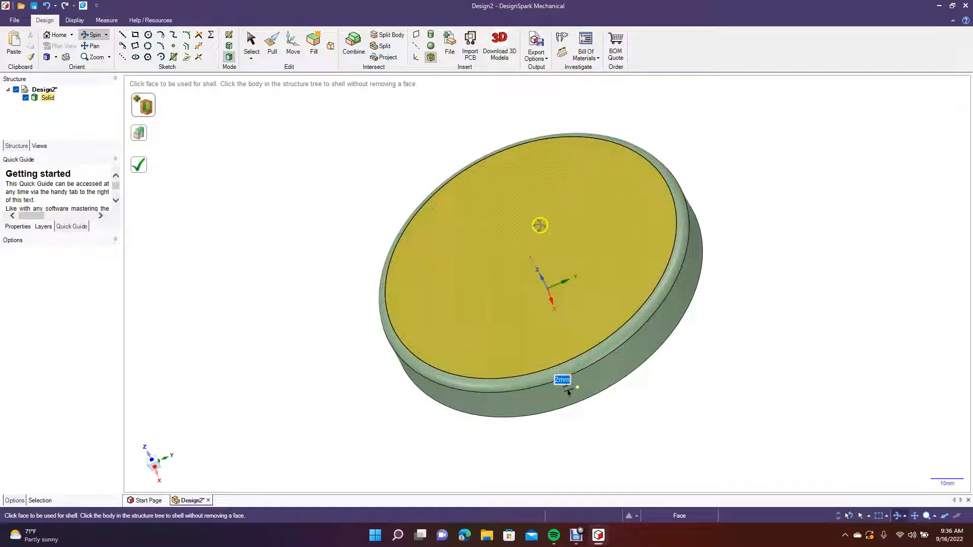
pyautogui.moveTo(322, 215); pyautogui.dragTo(348, 61)
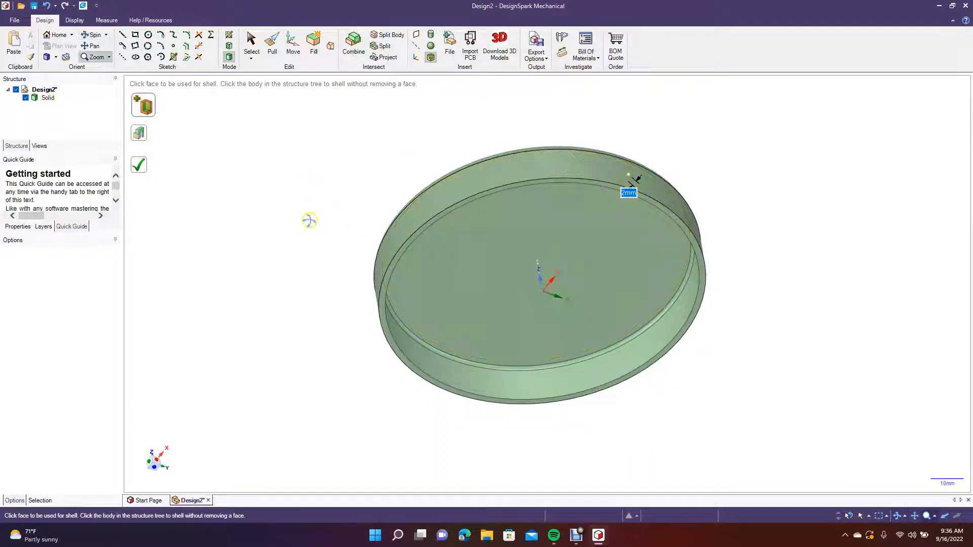
pyautogui.hotkey('ctrl', 'z')
pyautogui.click(445, 272)
pyautogui.click(93, 34)
pyautogui.moveTo(265, 213); pyautogui.dragTo(332, 470)
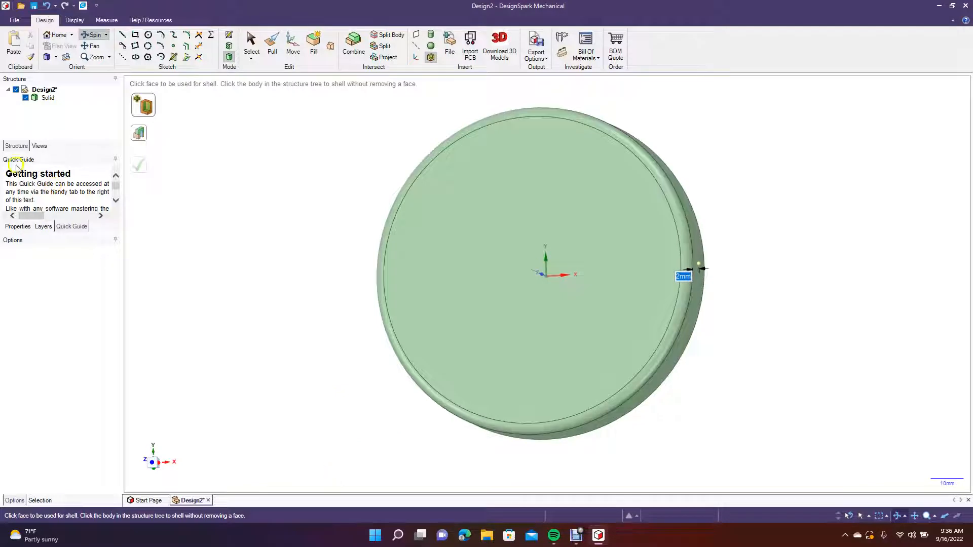
# Save the design on the Desktop as a DS Mechanical file named Beer coaster
pyautogui.click(15, 21)
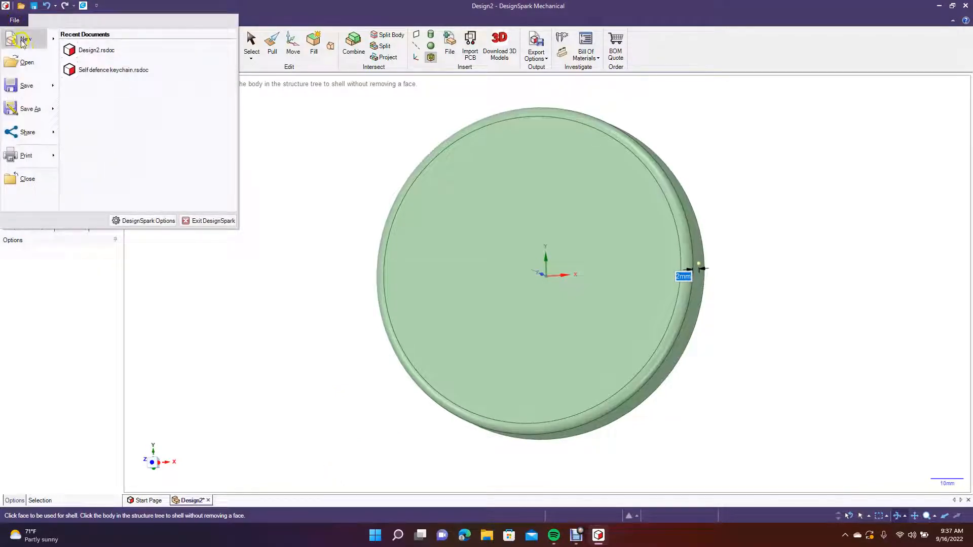
pyautogui.click(31, 87)
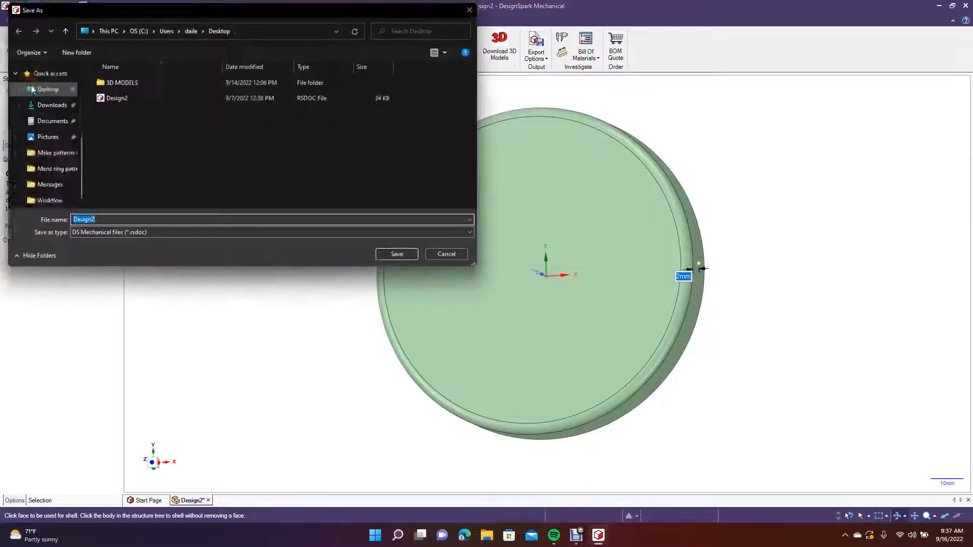
pyautogui.write('Beer')
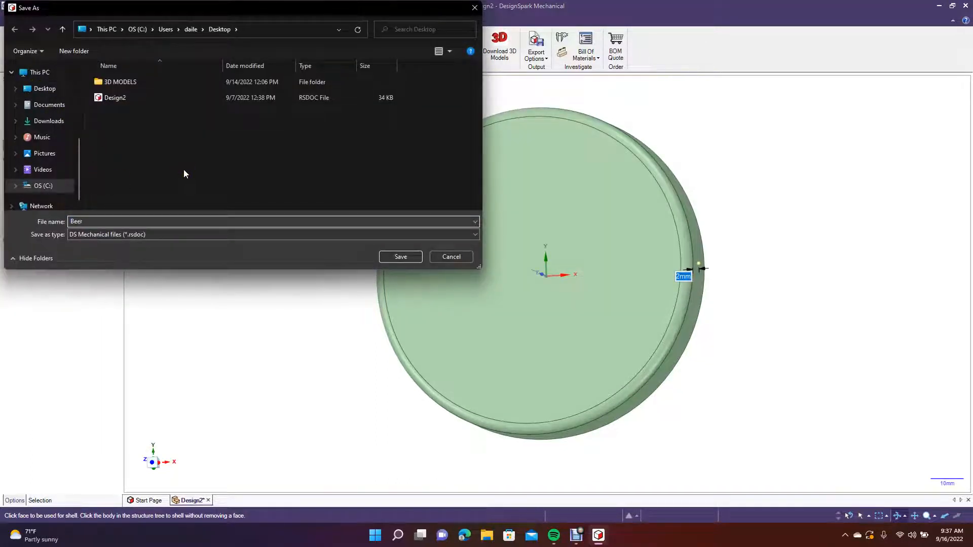
pyautogui.write(' coaster')
pyautogui.click(27, 90)
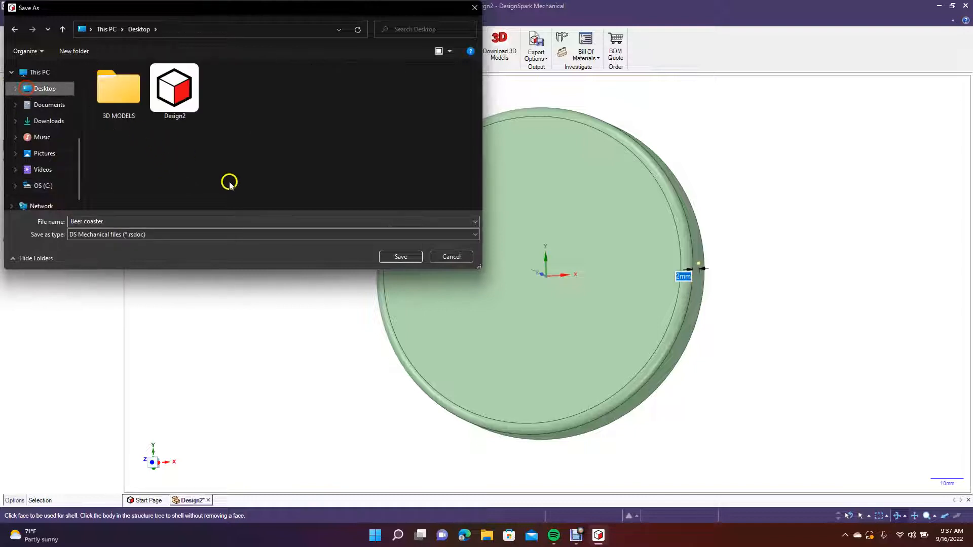
pyautogui.click(394, 258)
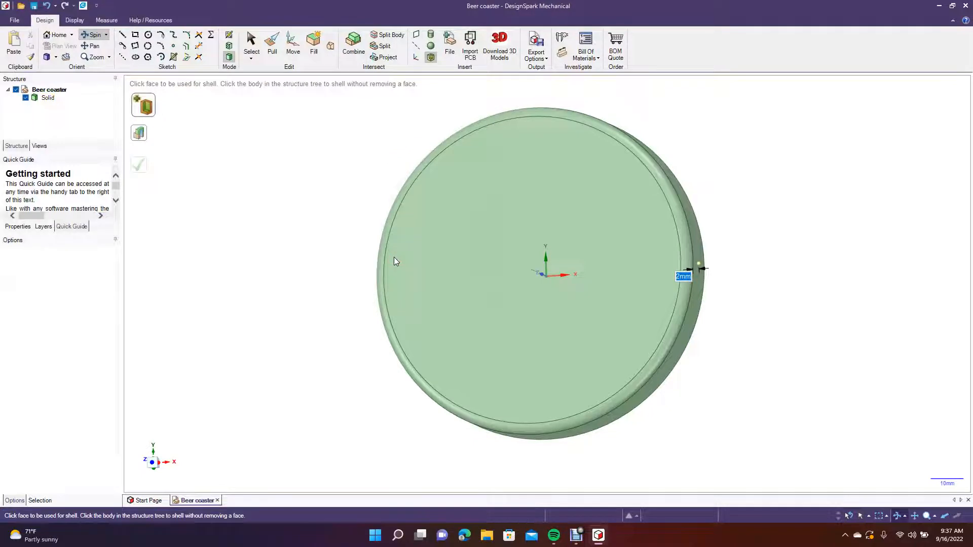
pyautogui.click(14, 20)
pyautogui.moveTo(52, 109)
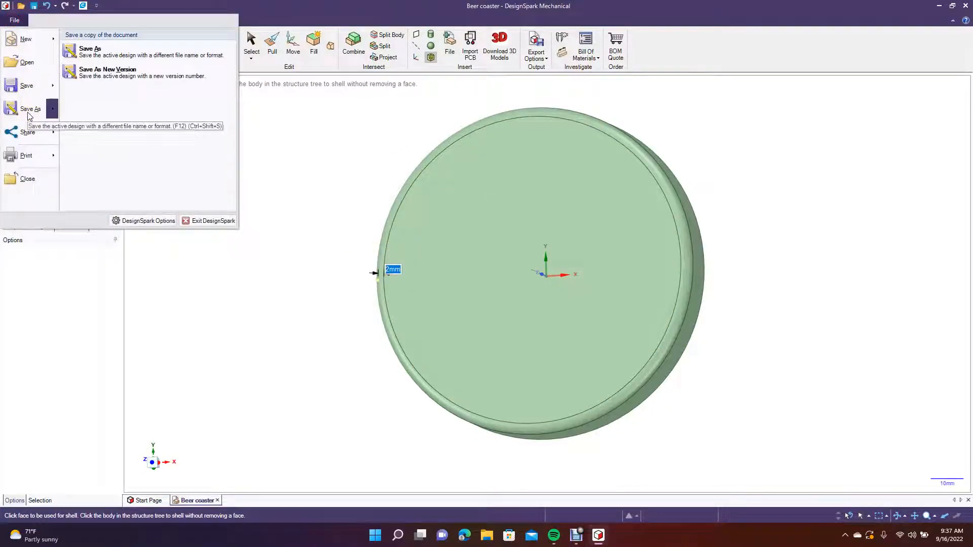
pyautogui.click(252, 260)
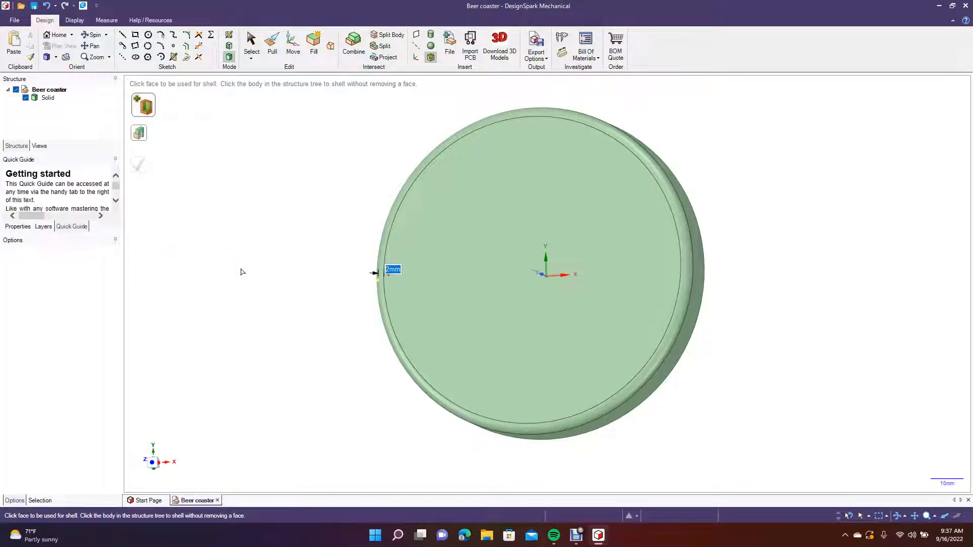
# Switch to the Microsoft Edge browser and search the web for "starwars logos"
pyautogui.click(937, 6)
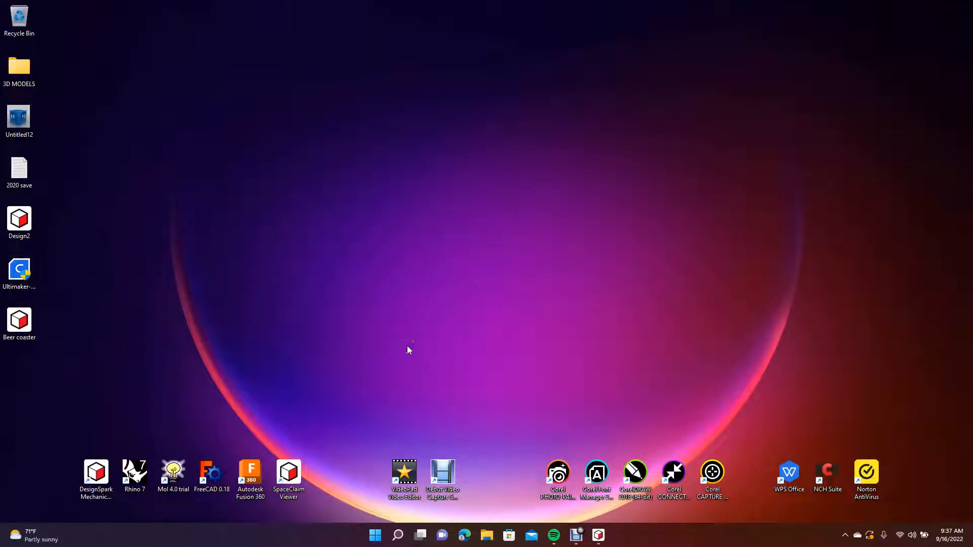
pyautogui.click(463, 535)
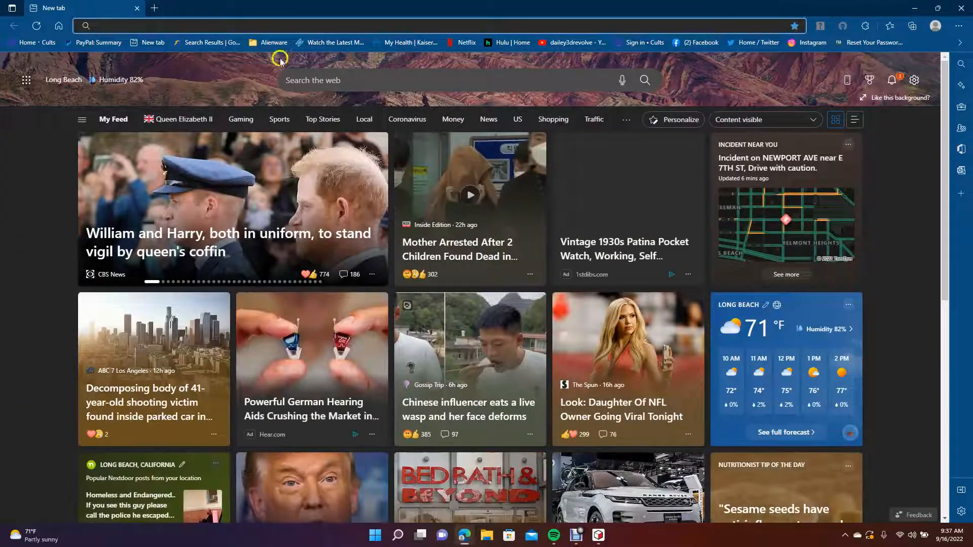
pyautogui.click(313, 81)
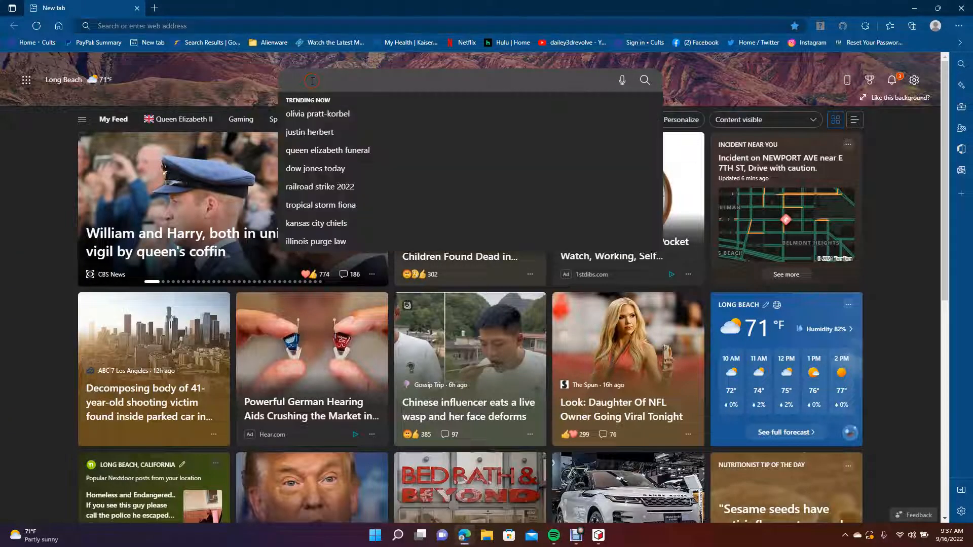
pyautogui.write('sta')
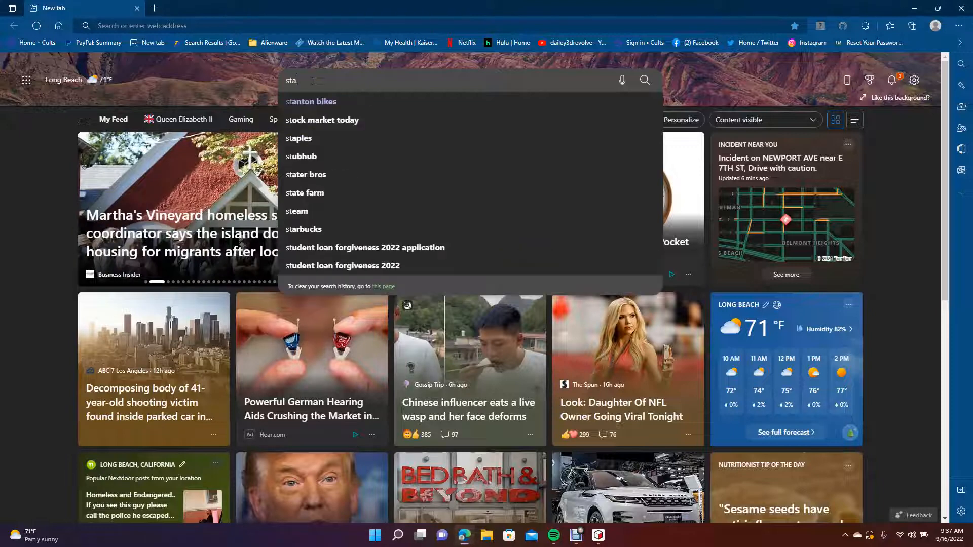
pyautogui.write('rwars')
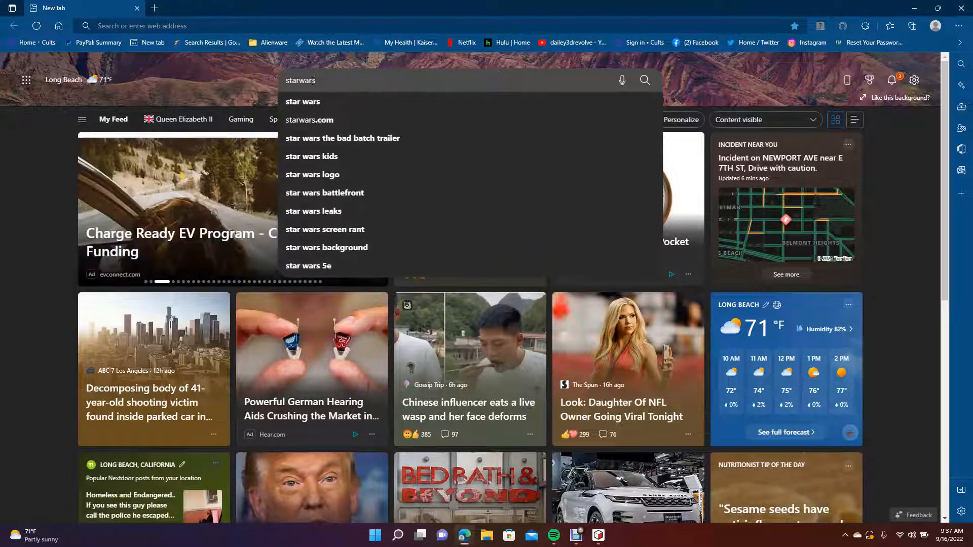
pyautogui.write(' logos')
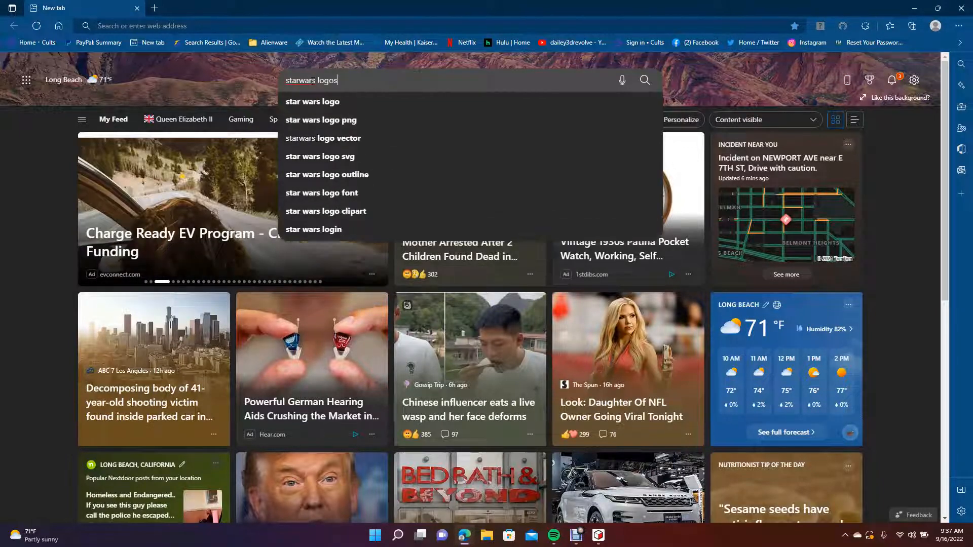
pyautogui.press('Return')
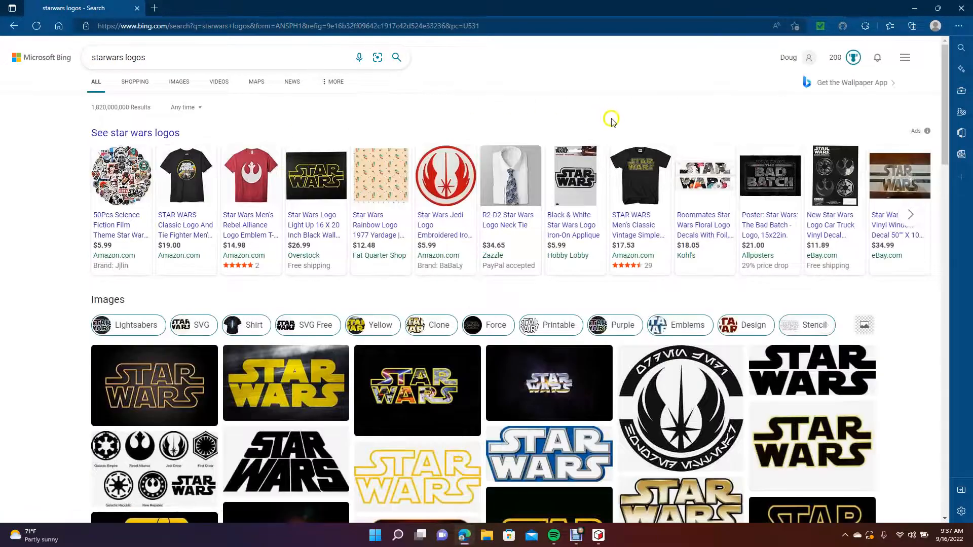
# Browse the pictures on the search results page and open the full image results for Star Wars Logos
pyautogui.scroll(-5, 938, 228)
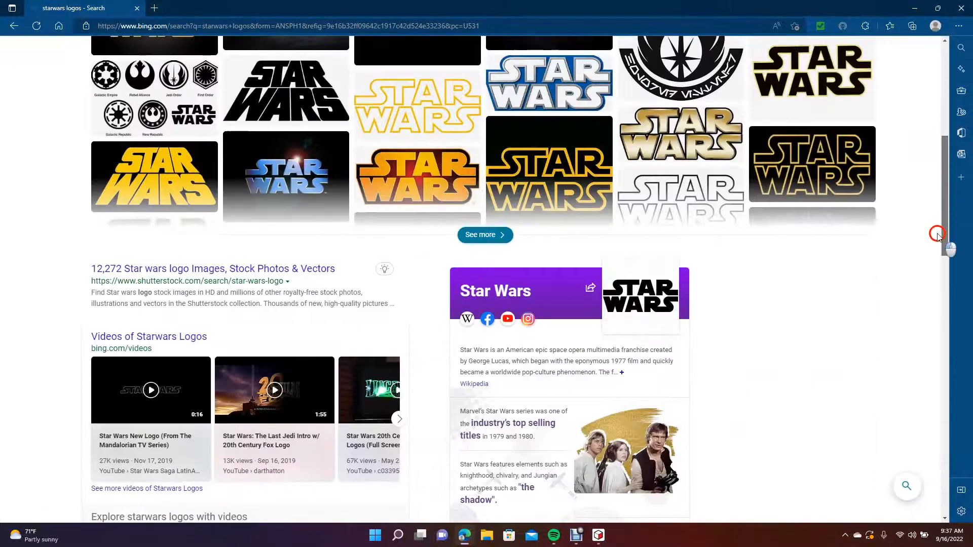
pyautogui.scroll(2, 937, 228)
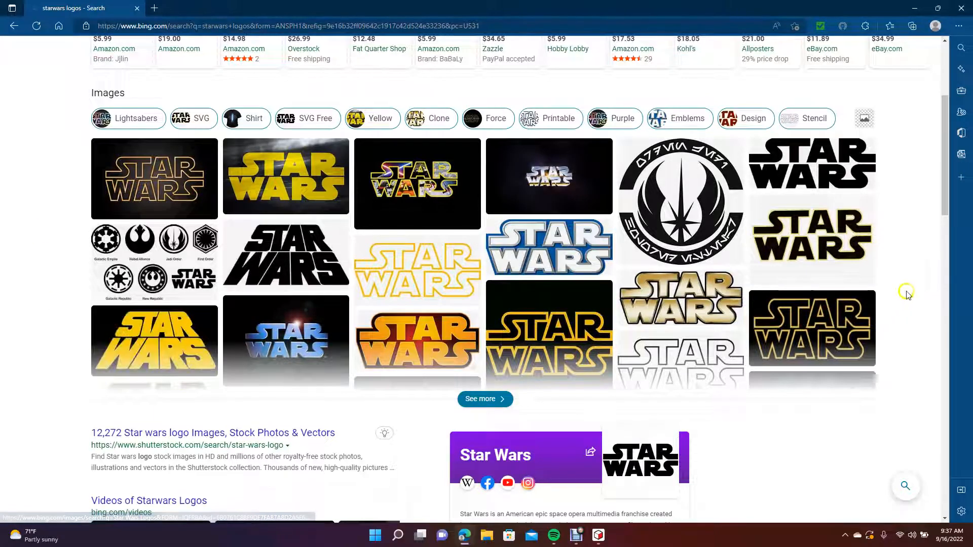
pyautogui.moveTo(943, 189); pyautogui.dragTo(927, 203)
pyautogui.click(169, 162)
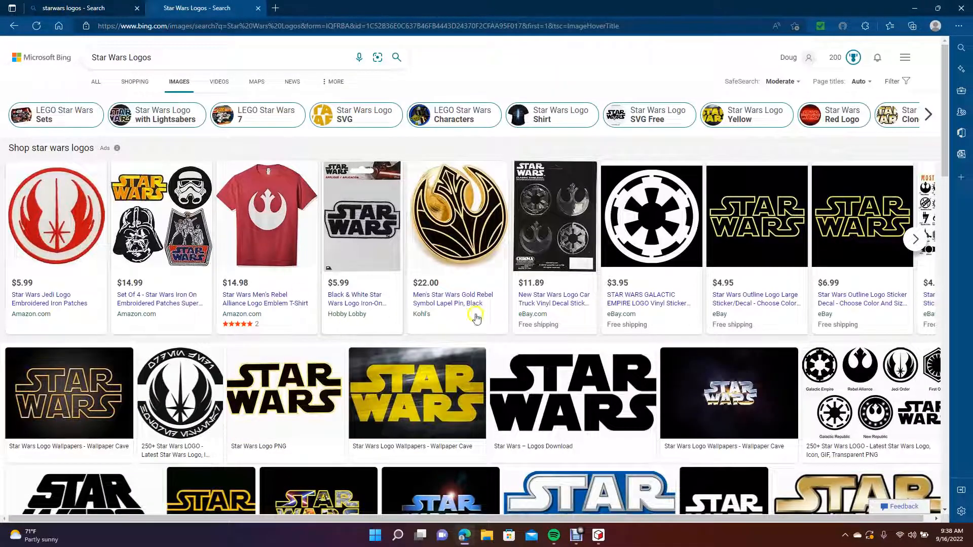
# Enlarge the image showing the sheet of labelled Star Wars emblems and capture a rectangular snip of the New Republic emblem
pyautogui.moveTo(943, 173); pyautogui.dragTo(931, 230)
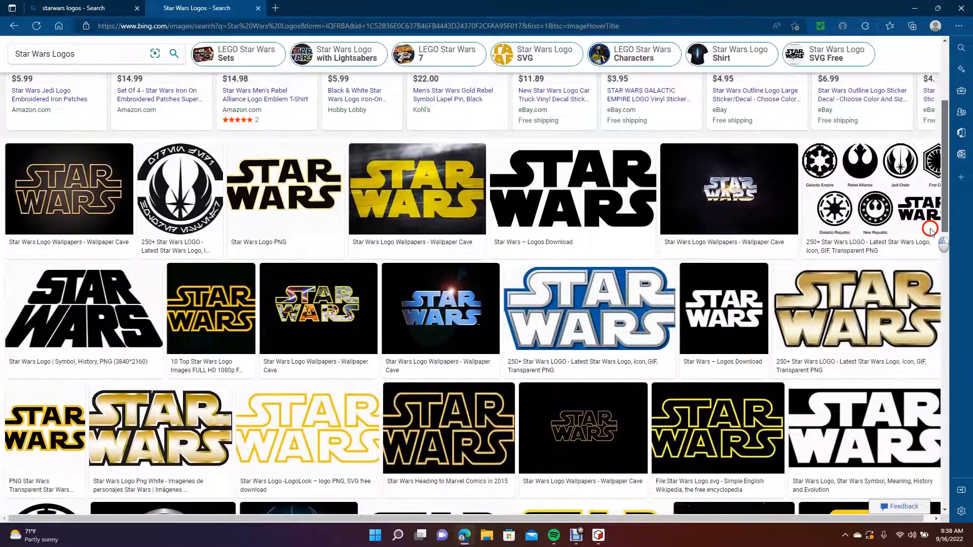
pyautogui.moveTo(930, 230); pyautogui.dragTo(930, 232)
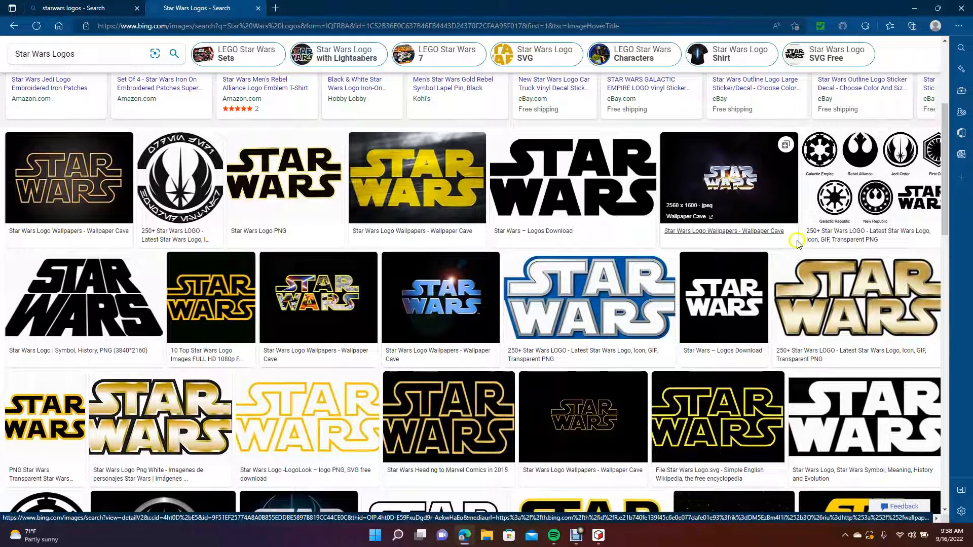
pyautogui.click(856, 163)
pyautogui.click(858, 156)
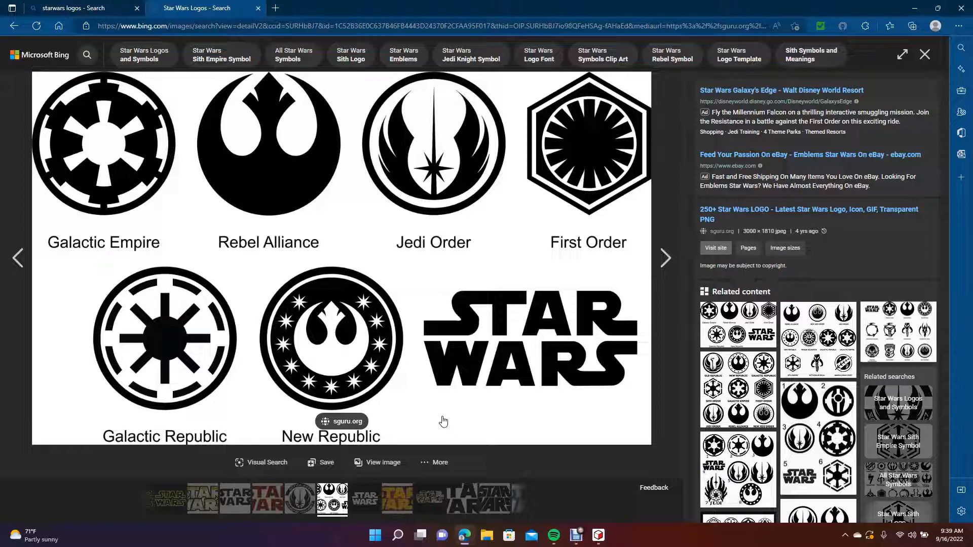
pyautogui.press('super+shift+s')
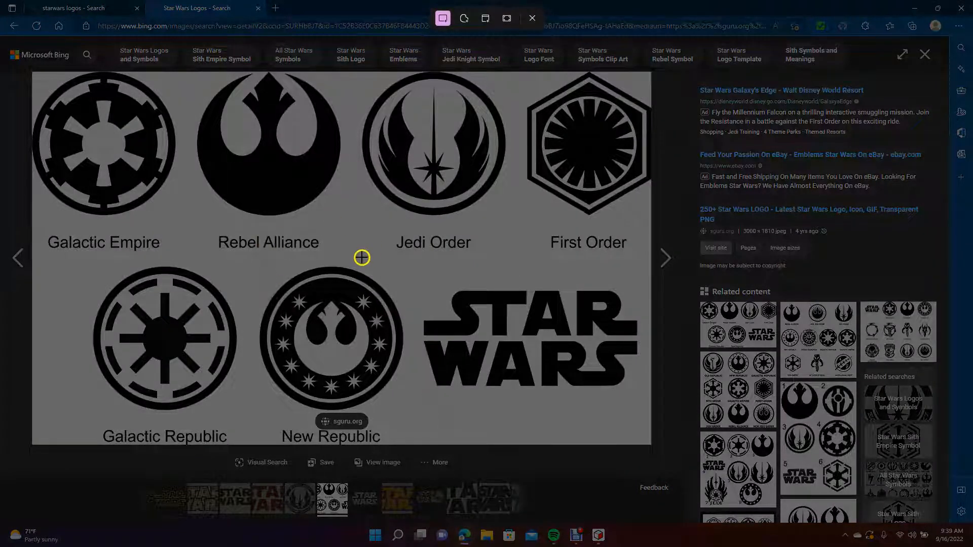
pyautogui.moveTo(251, 259); pyautogui.dragTo(414, 412)
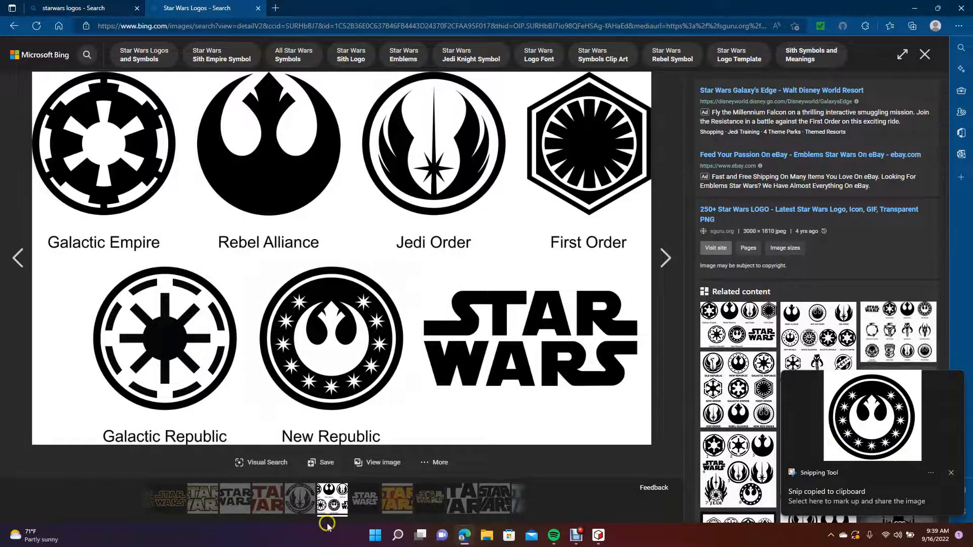
# Open Paint, paste the snipped New Republic emblem onto the blank canvas and crop the picture to it
pyautogui.click(398, 535)
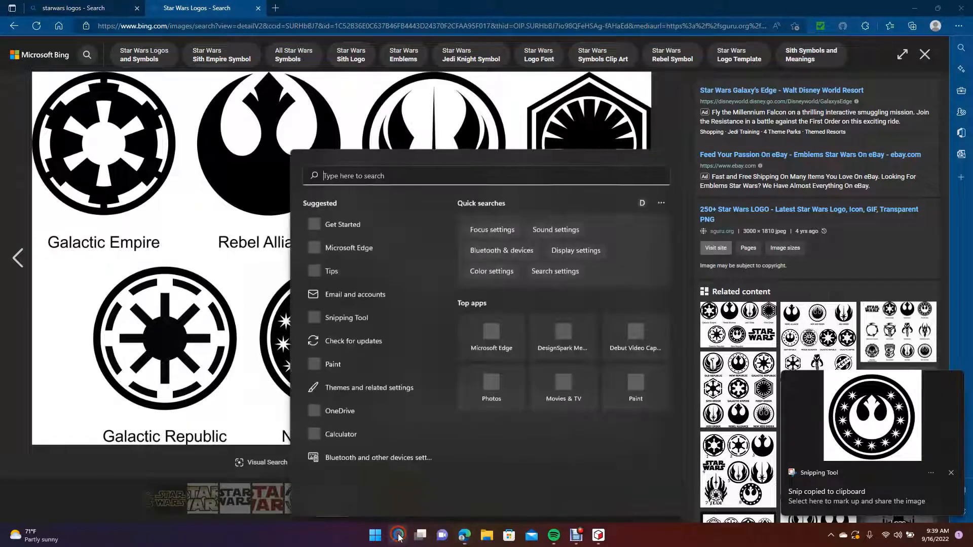
pyautogui.click(361, 363)
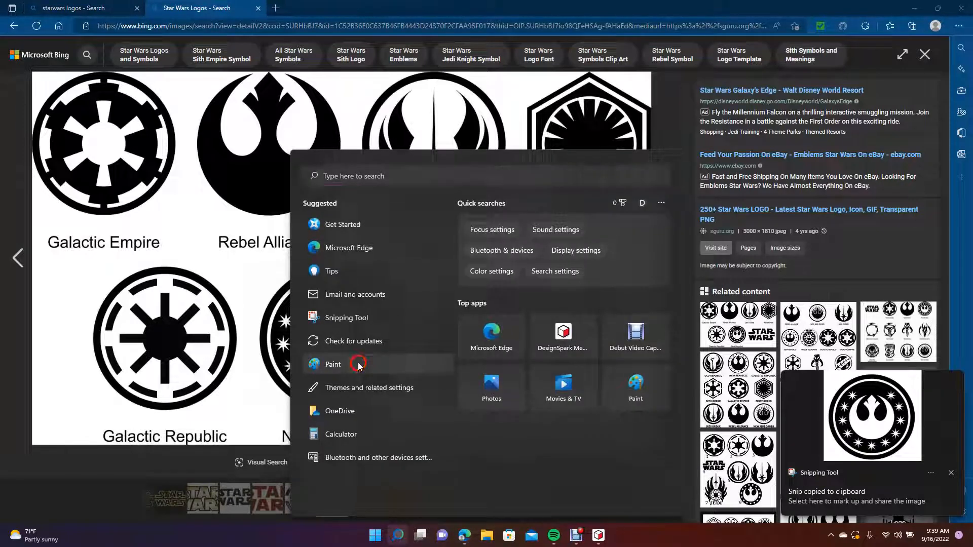
pyautogui.click(135, 228)
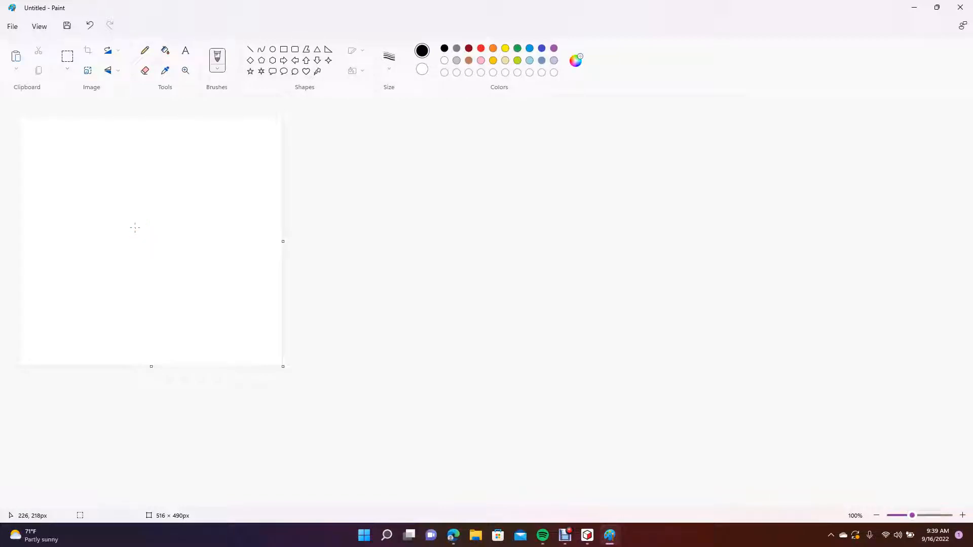
pyautogui.hotkey('ctrl', 'v')
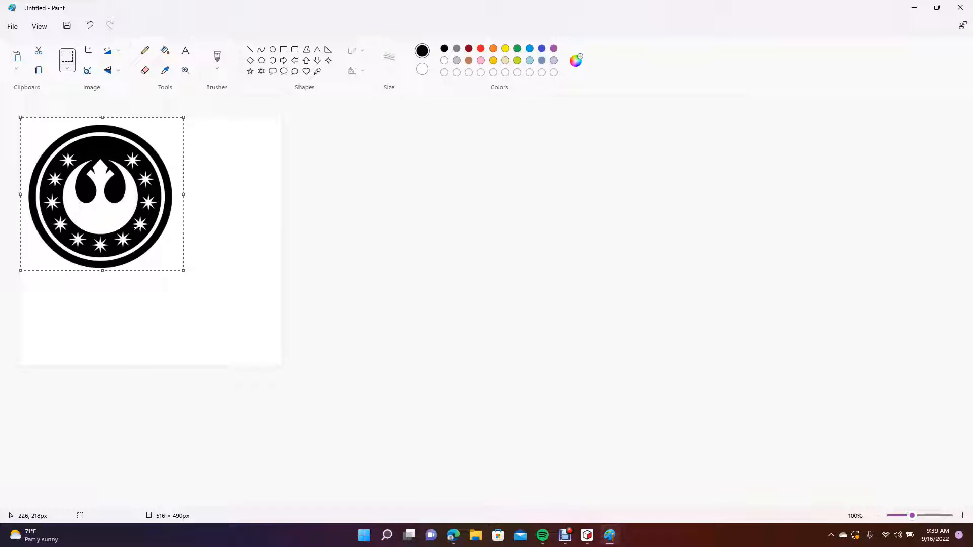
pyautogui.click(90, 51)
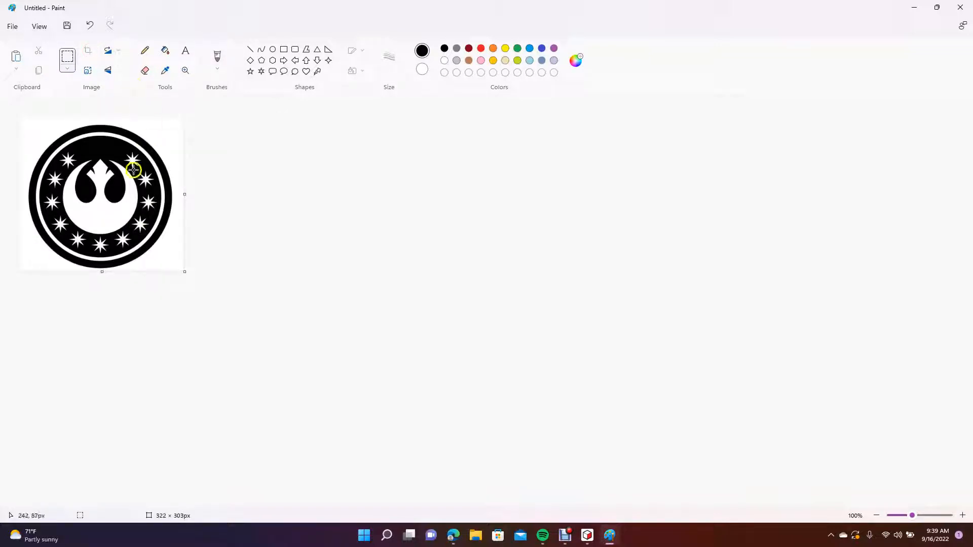
# Save the emblem picture on the Desktop as a JPEG named Untitled and close Paint
pyautogui.click(12, 26)
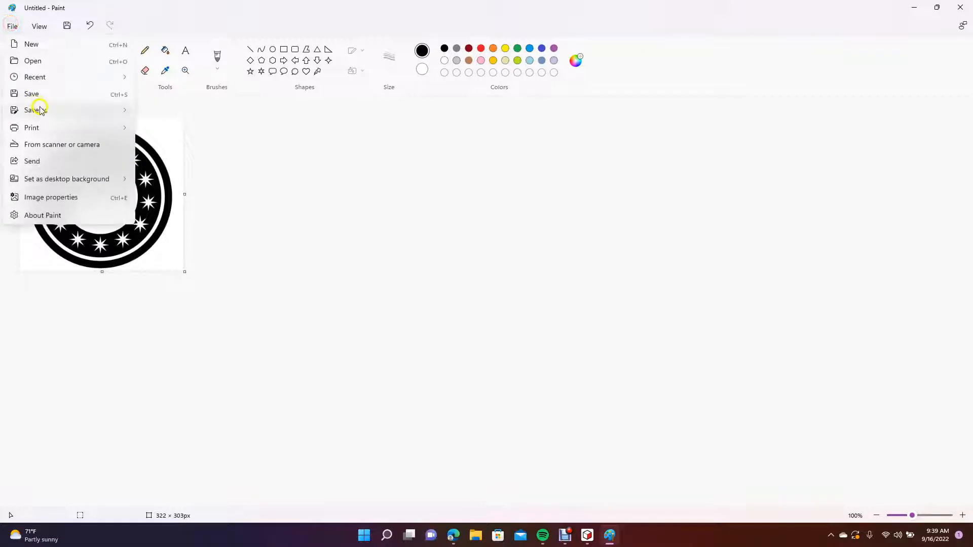
pyautogui.moveTo(40, 108)
pyautogui.click(143, 127)
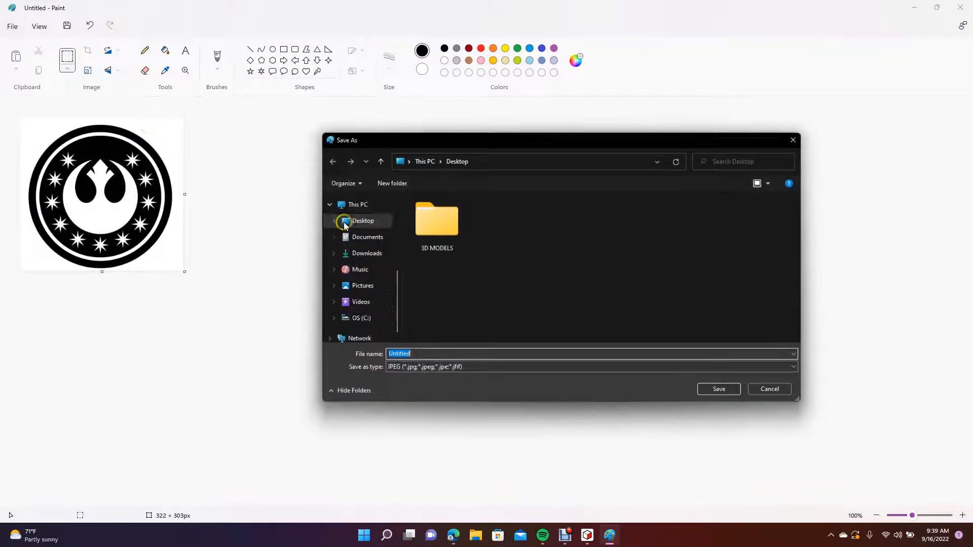
pyautogui.click(369, 225)
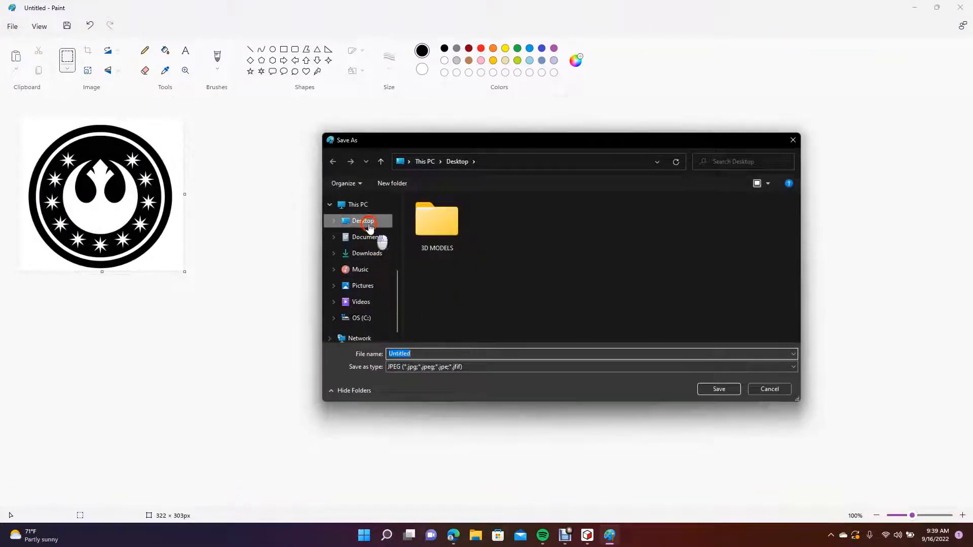
pyautogui.click(720, 389)
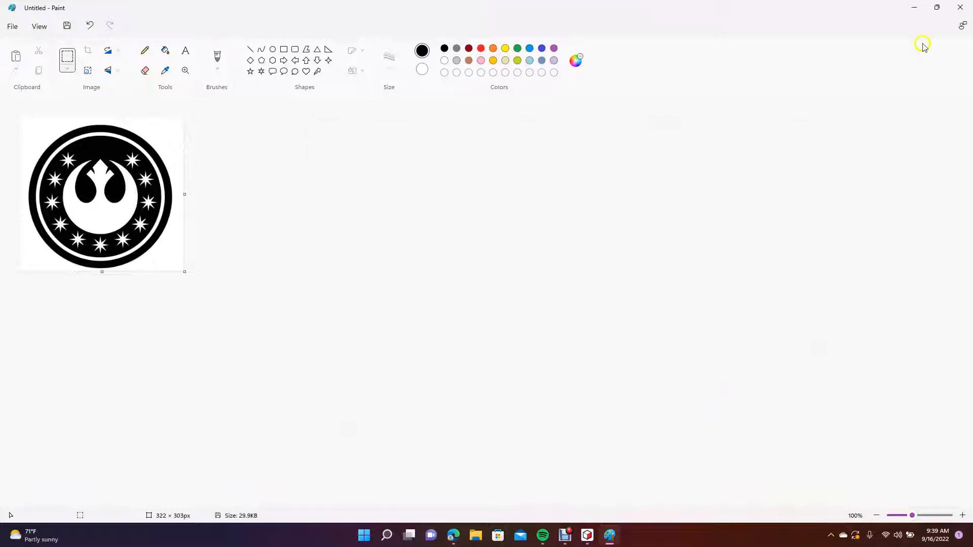
pyautogui.click(961, 8)
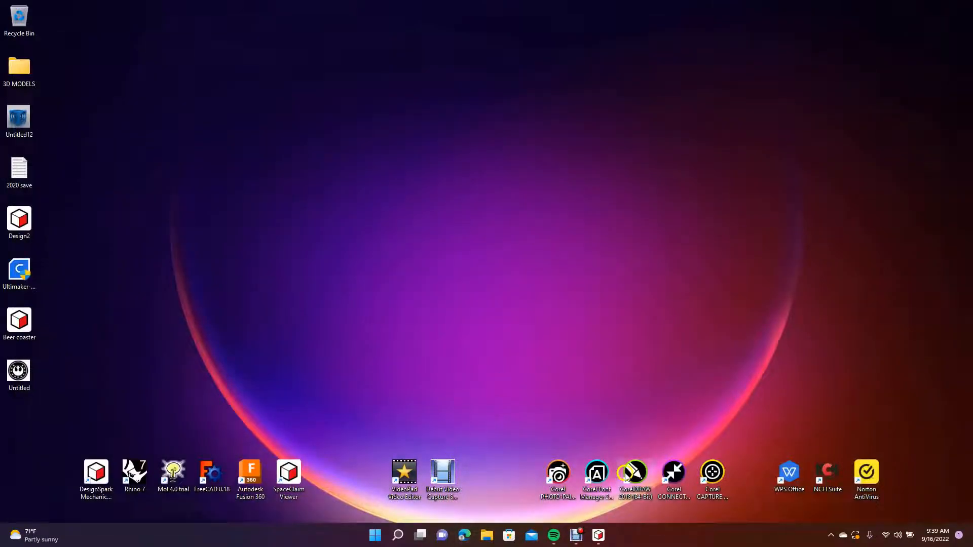
# Start CorelDRAW 2018 and create a new document named Untitled-1 with a 4 x 4 inch page
pyautogui.doubleClick(627, 475)
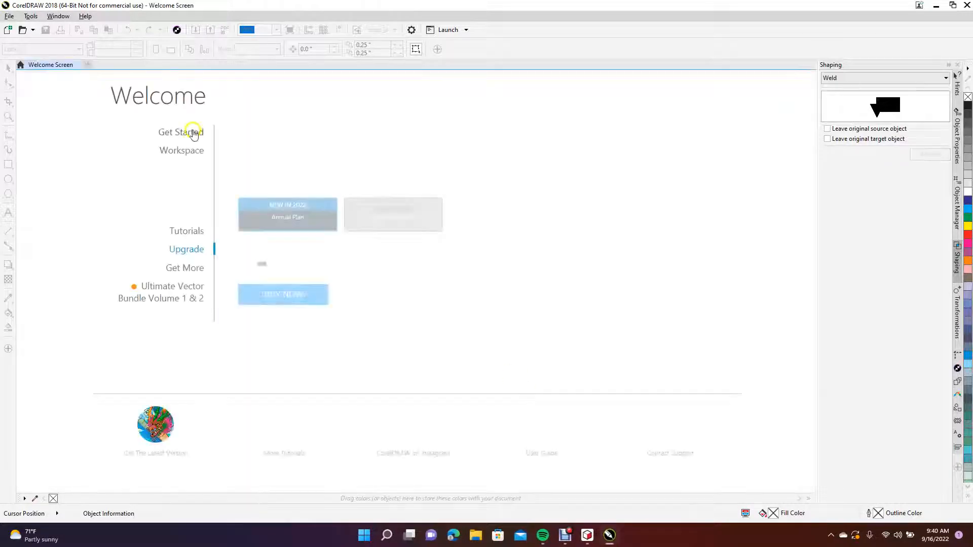
pyautogui.click(10, 17)
pyautogui.click(17, 29)
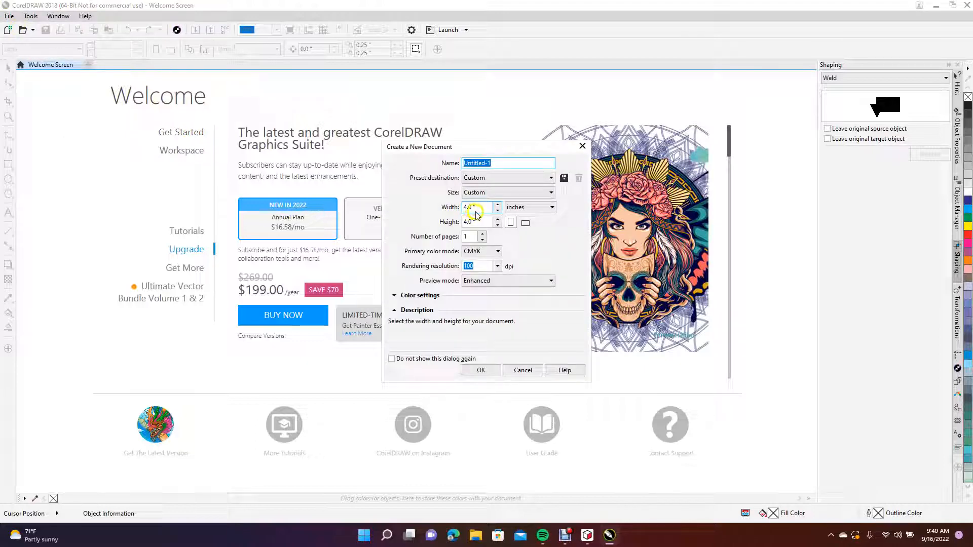
pyautogui.click(482, 371)
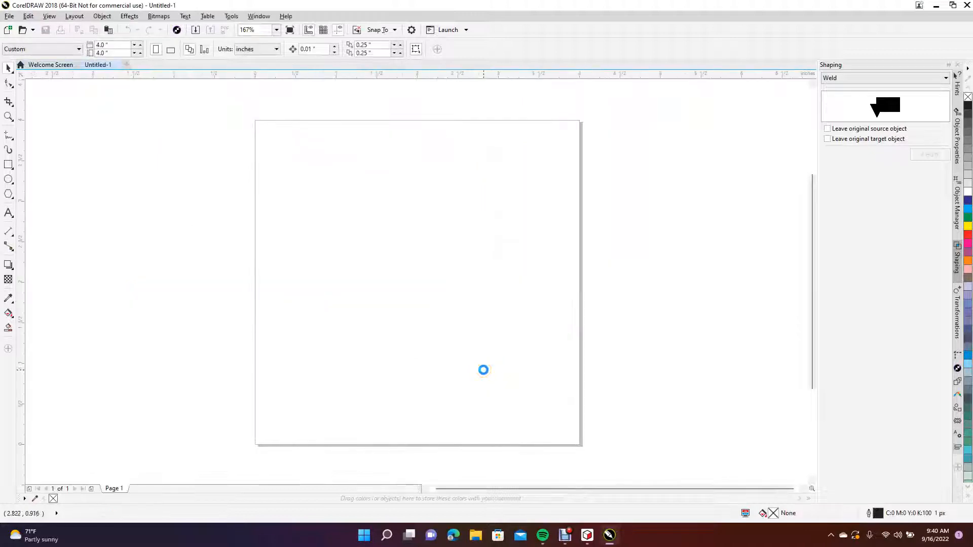
# Import the Untitled emblem image from the Desktop, place it on the page at its original size and deselect it
pyautogui.click(9, 16)
pyautogui.click(28, 173)
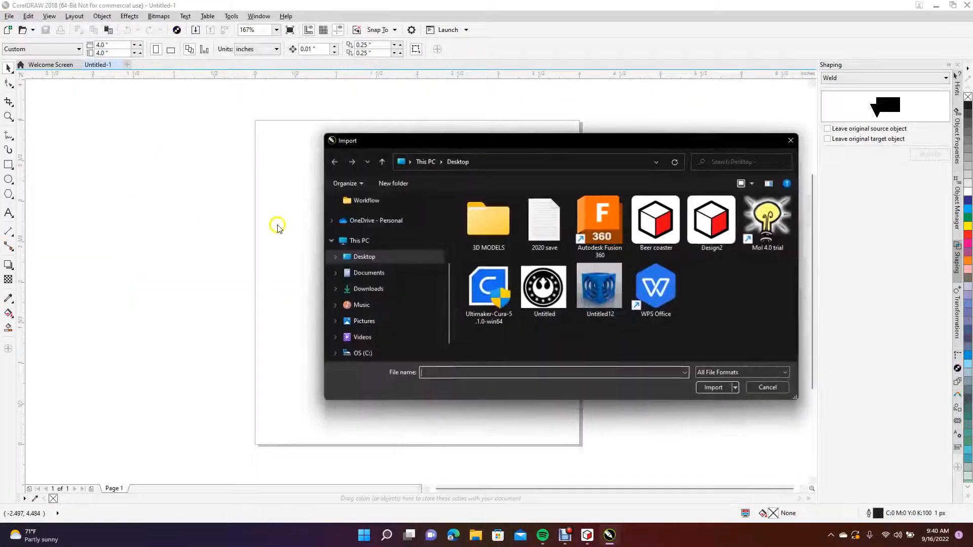
pyautogui.doubleClick(544, 295)
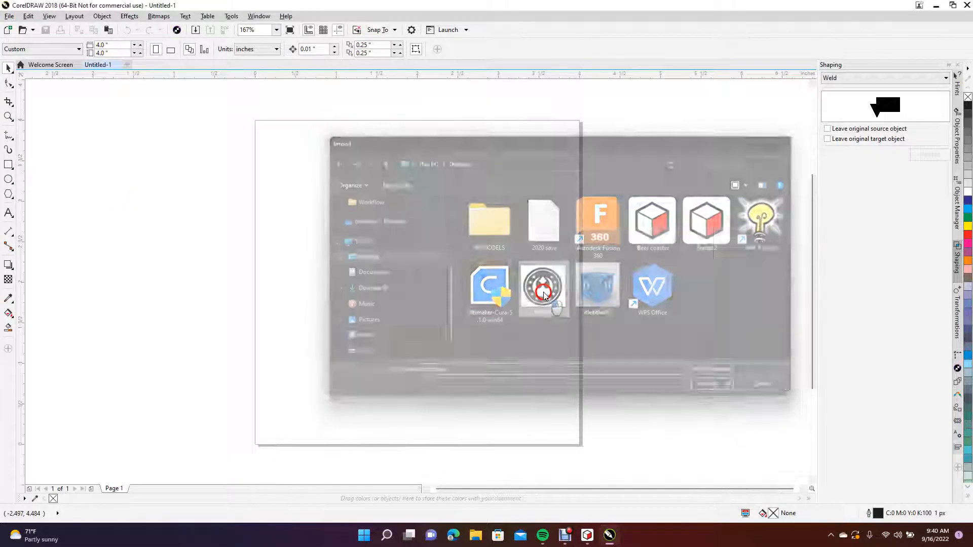
pyautogui.click(336, 189)
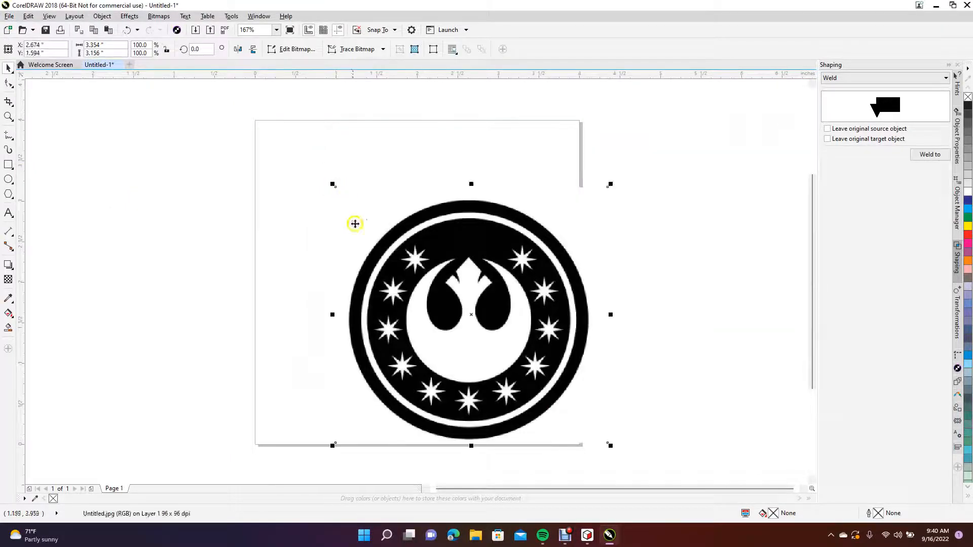
pyautogui.click(267, 248)
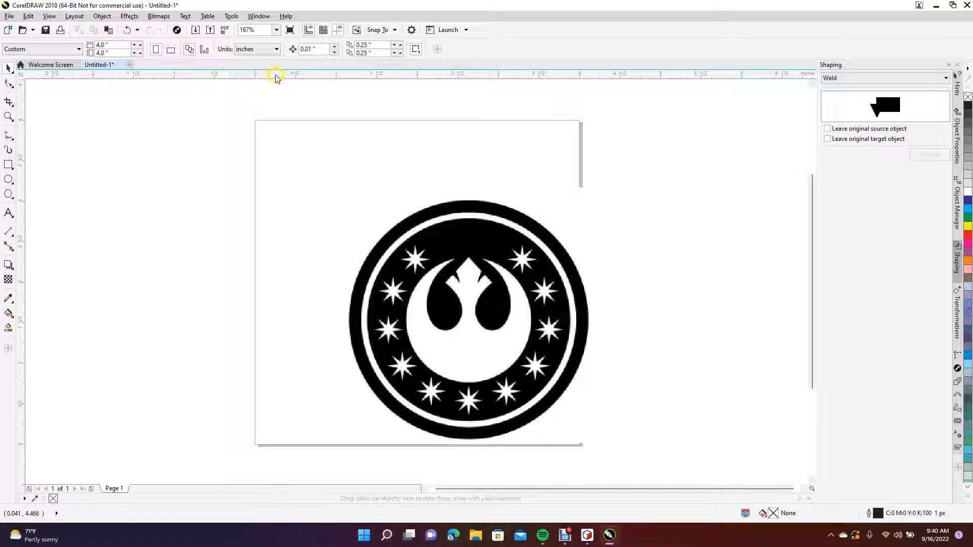
# Set the document's ruler units to millimeters for both the horizontal and vertical rulers
pyautogui.rightClick(276, 78)
pyautogui.click(310, 94)
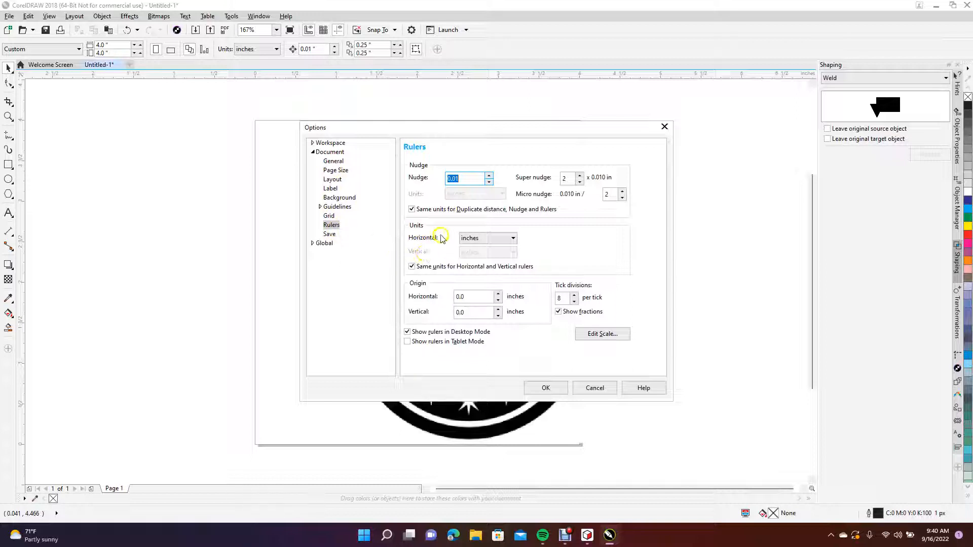
pyautogui.click(491, 242)
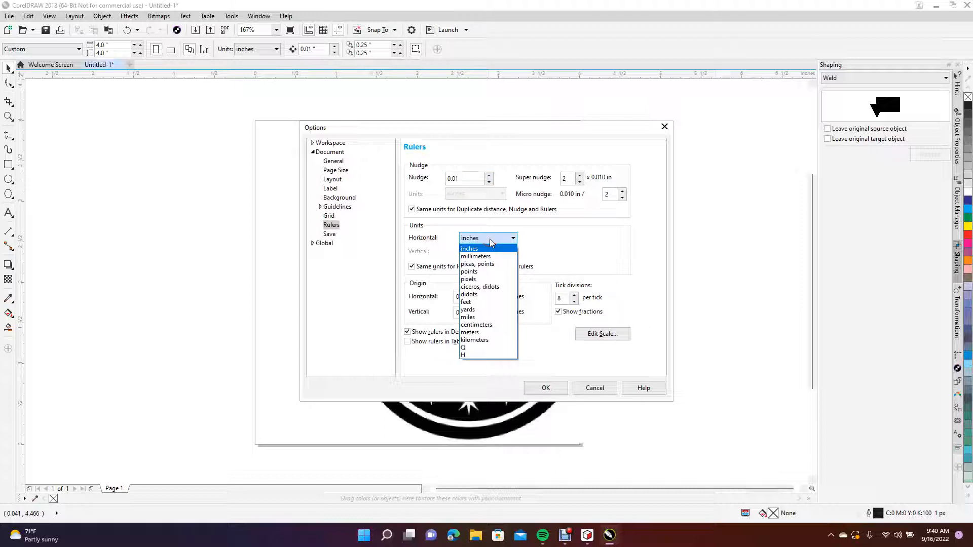
pyautogui.click(490, 257)
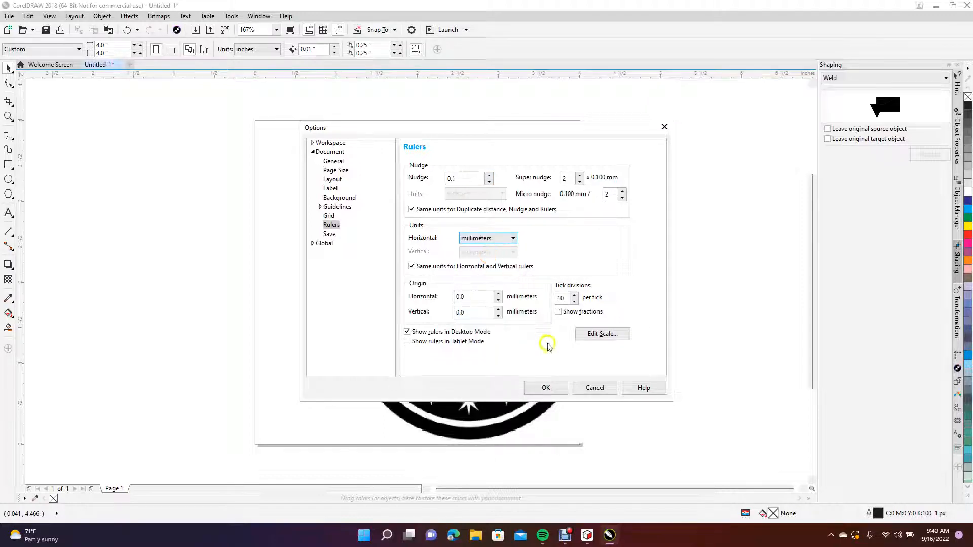
pyautogui.click(547, 388)
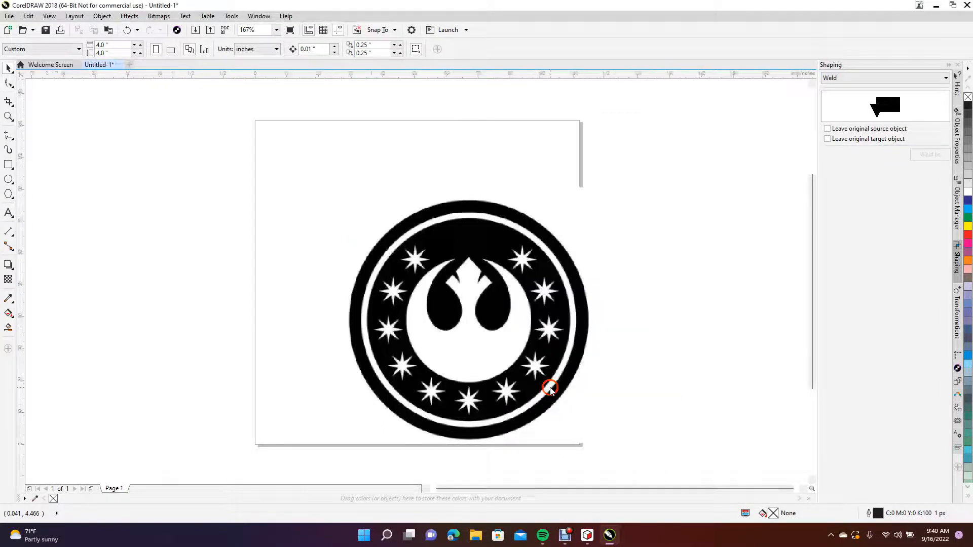
# Draw a circle from its centre over the page's edge, set its size to 100 mm and deselect it
pyautogui.click(7, 179)
pyautogui.keyDown('ctrl'); pyautogui.keyDown('shift'); pyautogui.moveTo(279, 280); pyautogui.dragTo(332, 260); pyautogui.keyUp('shift'); pyautogui.keyUp('ctrl')
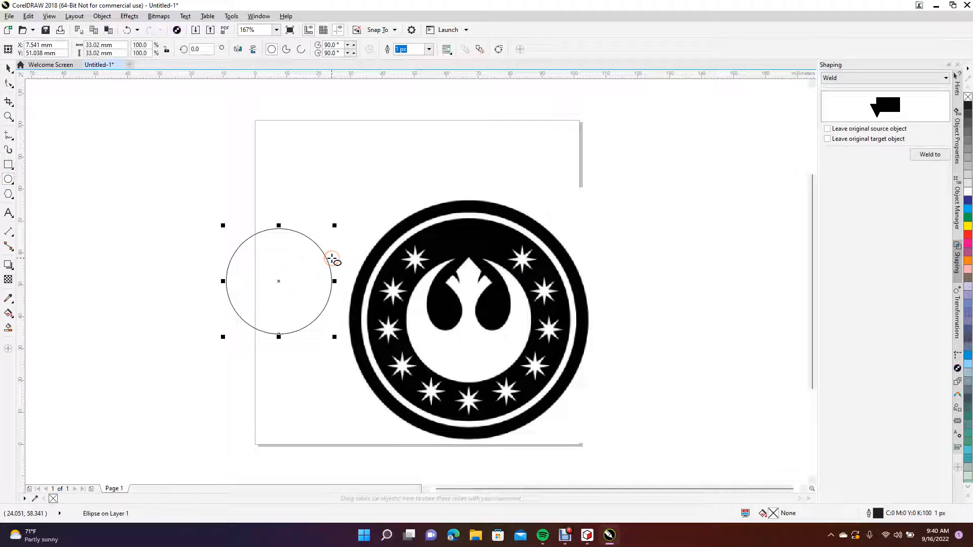
pyautogui.hotkey('ctrl', 'z')
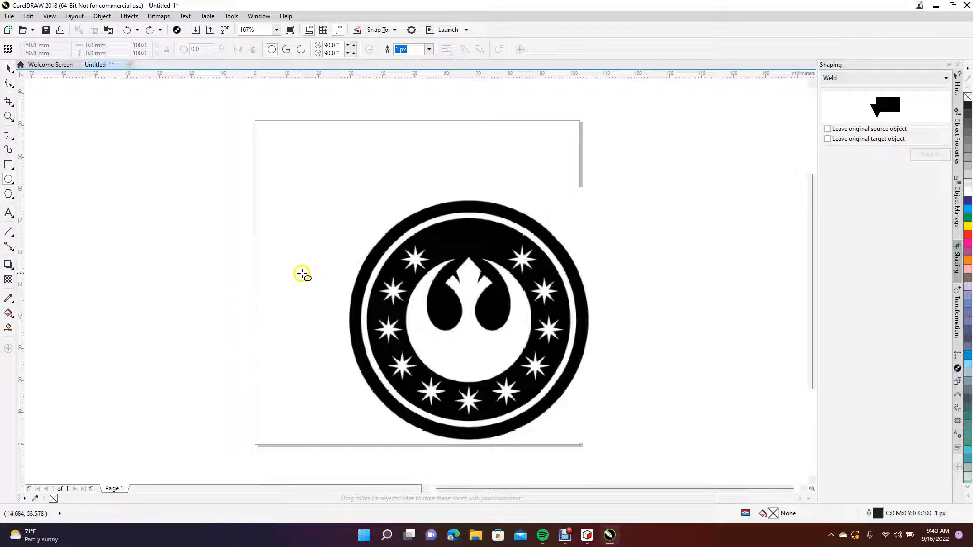
pyautogui.keyDown('ctrl'); pyautogui.keyDown('shift'); pyautogui.moveTo(303, 273); pyautogui.dragTo(432, 264); pyautogui.keyUp('shift'); pyautogui.keyUp('ctrl')
pyautogui.doubleClick(97, 45)
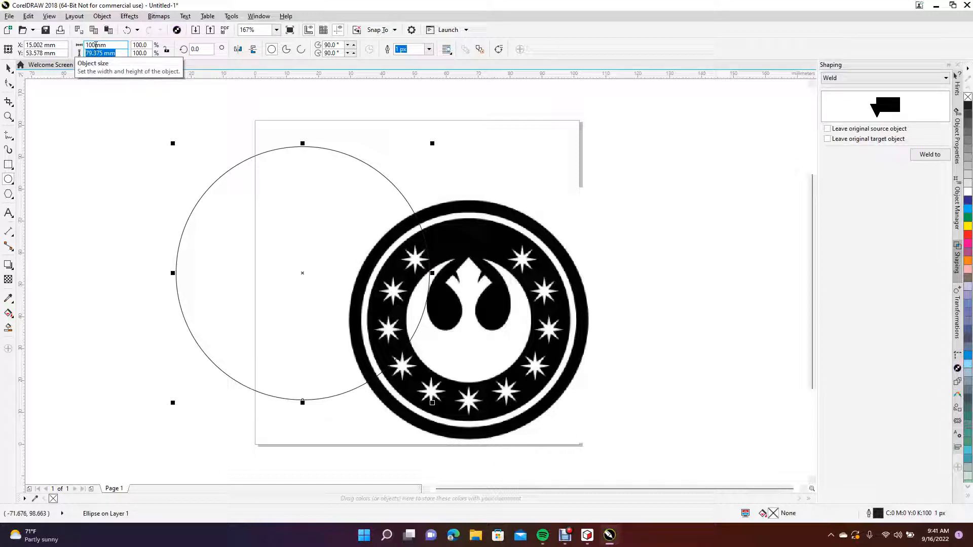
pyautogui.press('Return')
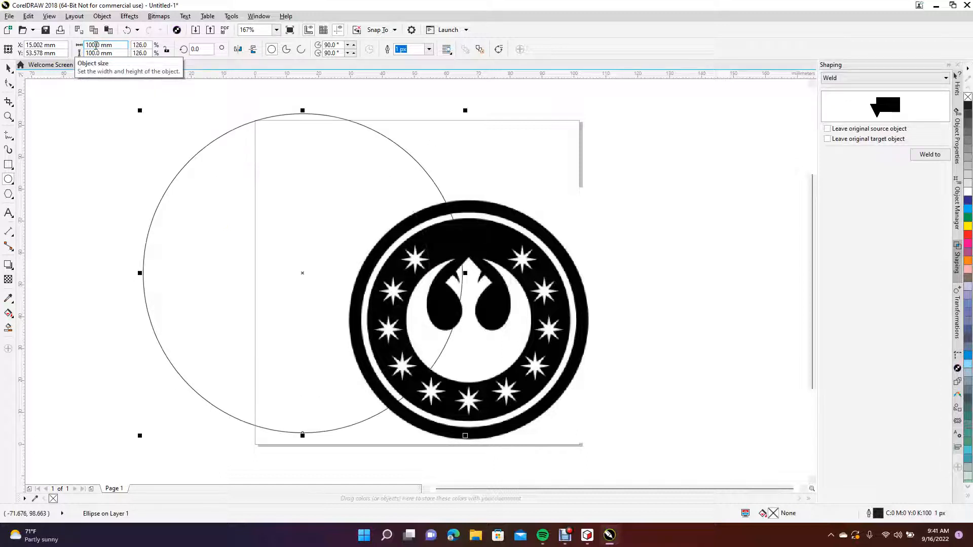
pyautogui.click(9, 68)
pyautogui.click(78, 166)
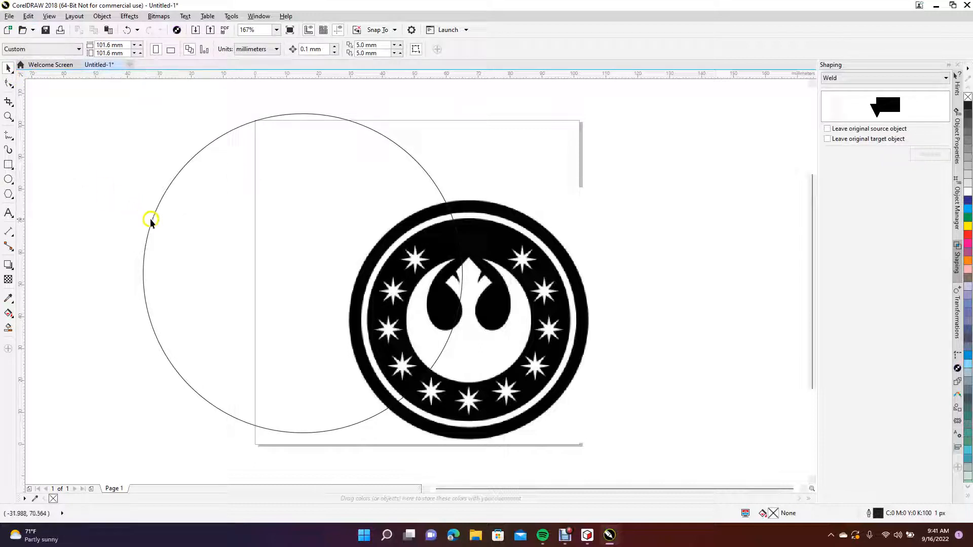
# Move the circle off the emblem, then centre both the emblem image and the circle on the page
pyautogui.moveTo(226, 217); pyautogui.dragTo(161, 200)
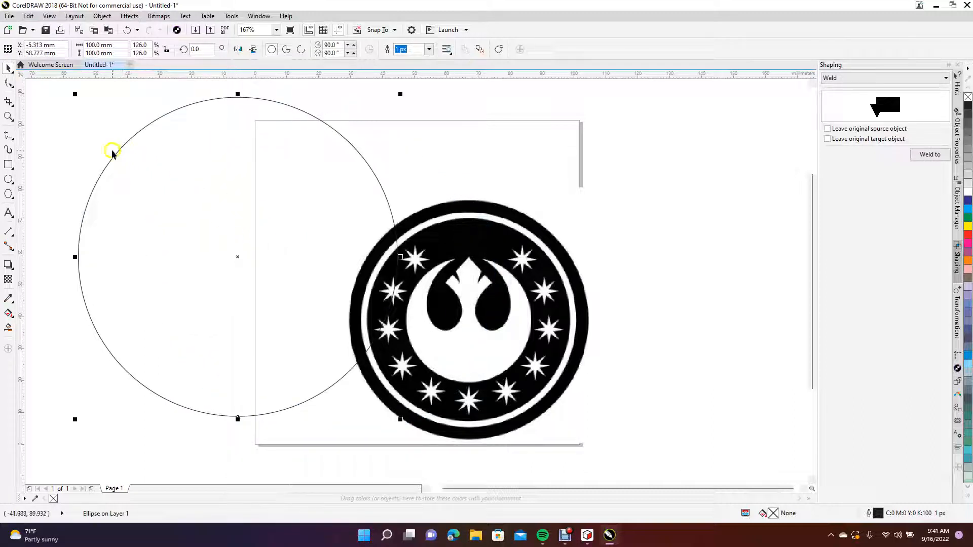
pyautogui.click(490, 306)
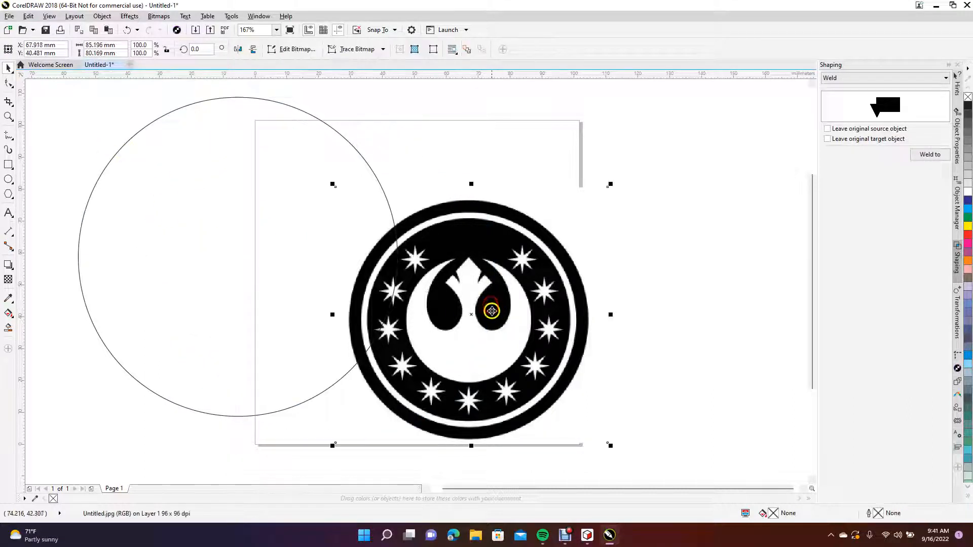
pyautogui.click(652, 300)
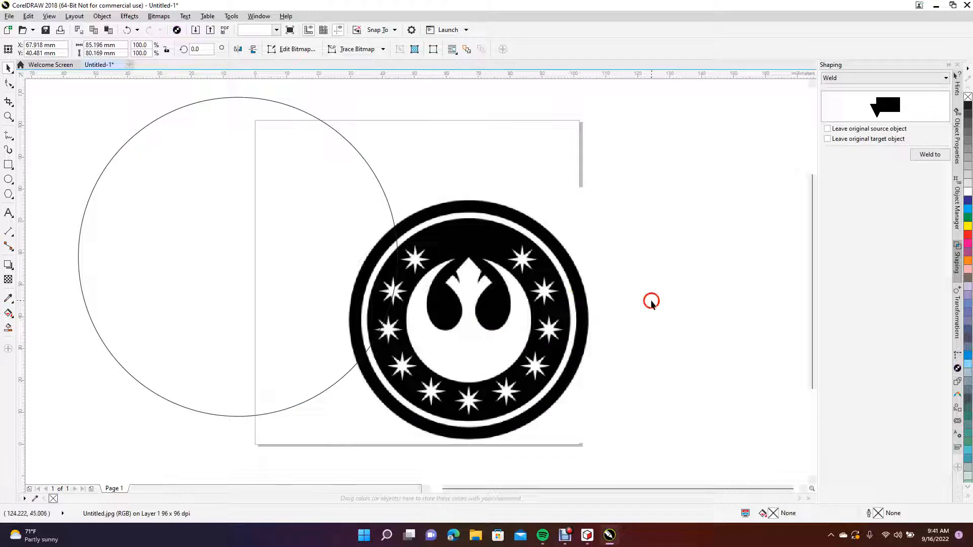
pyautogui.click(488, 310)
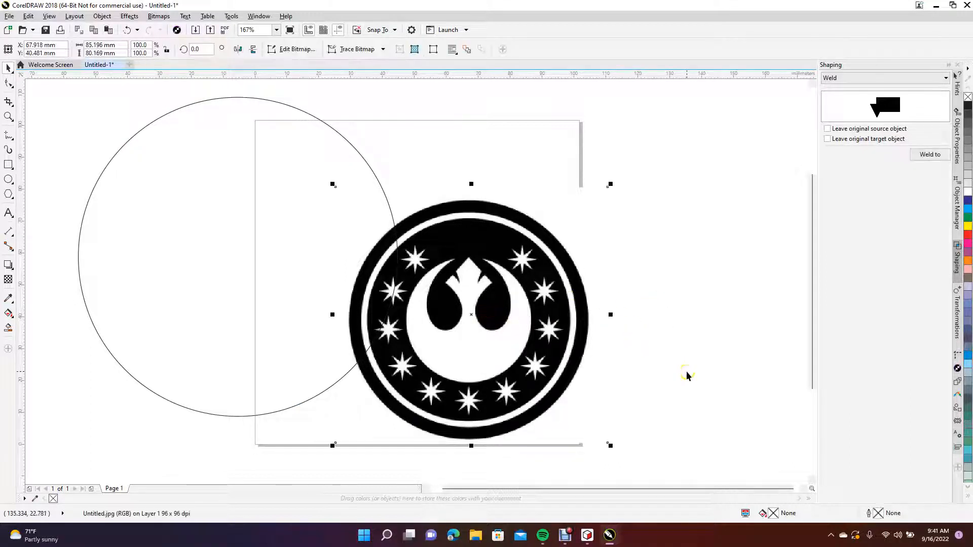
pyautogui.press('p')
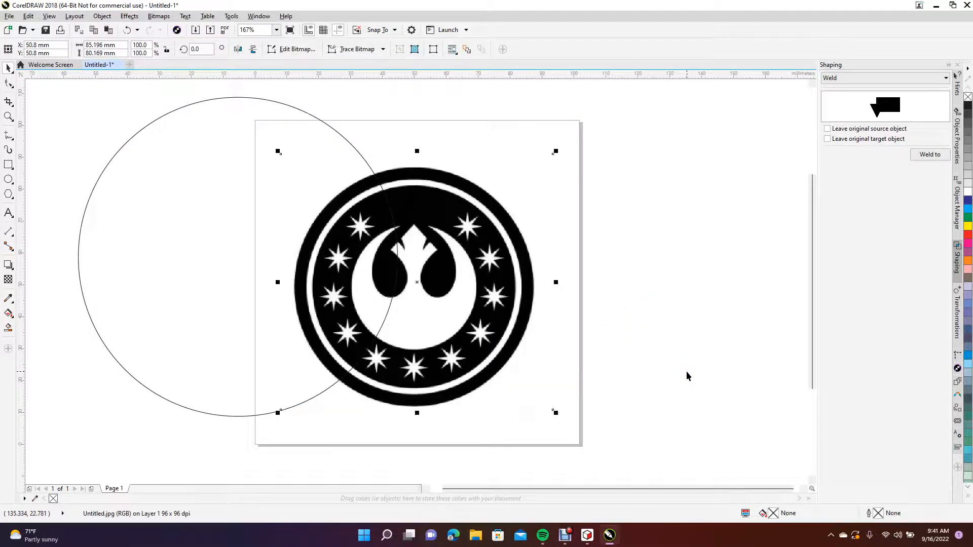
pyautogui.click(112, 233)
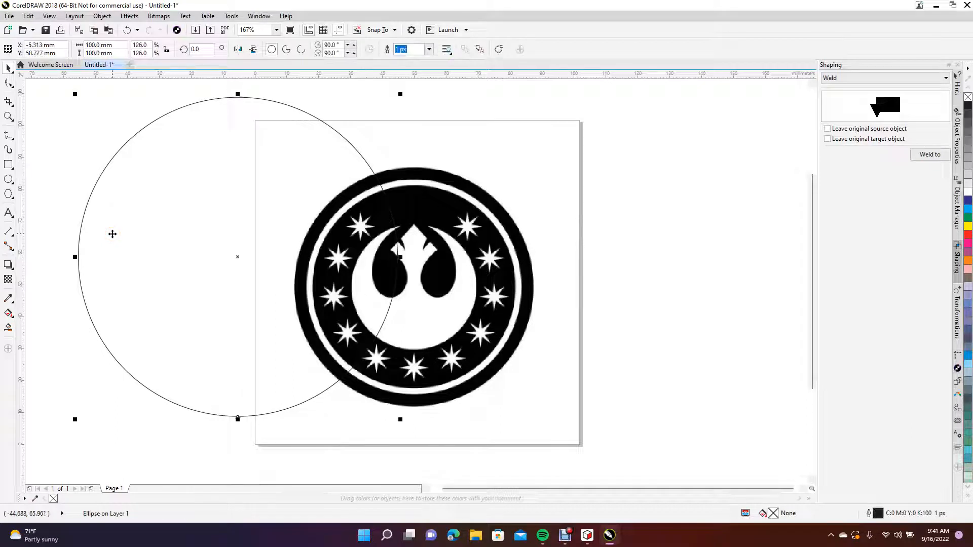
pyautogui.press('p')
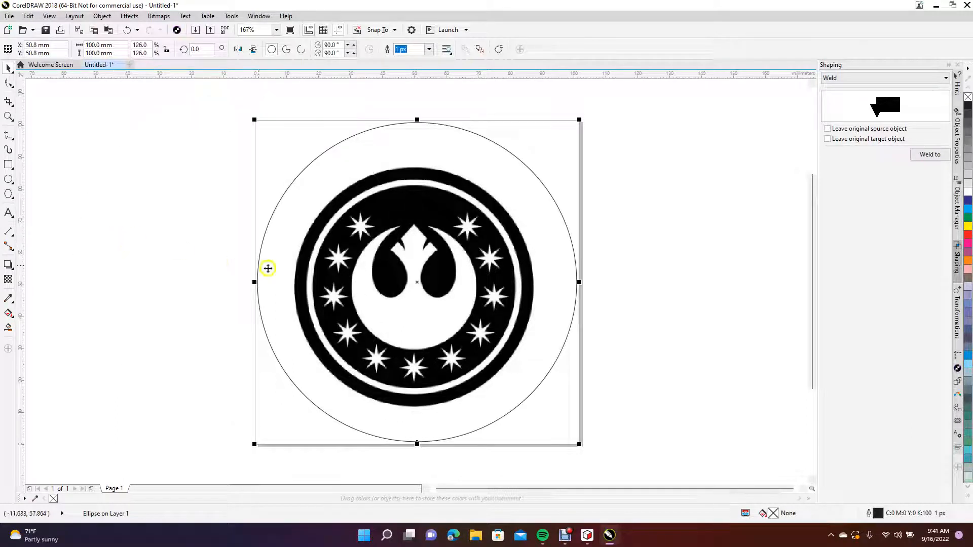
pyautogui.click(642, 333)
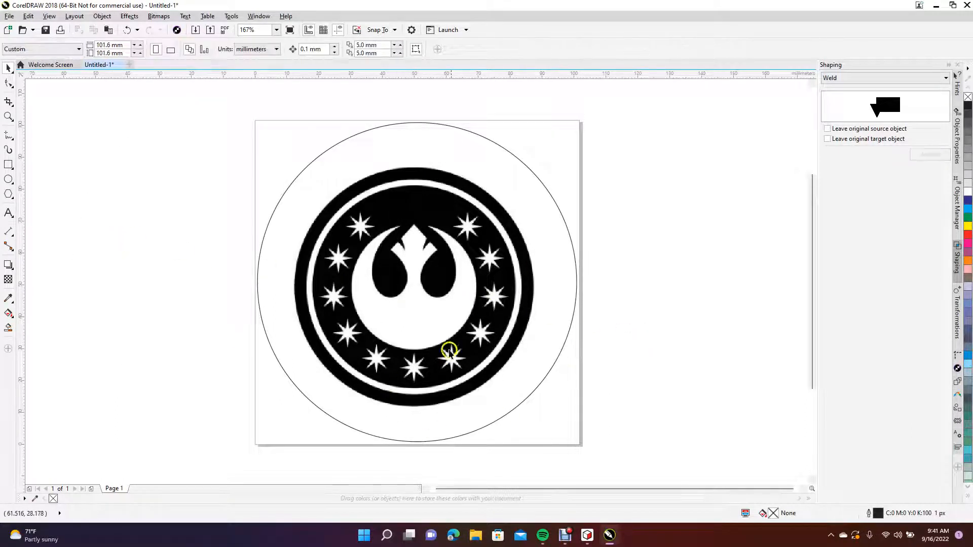
# Enlarge the emblem image about its centre to about 97 x 91 mm so it nearly fills the circle
pyautogui.click(373, 218)
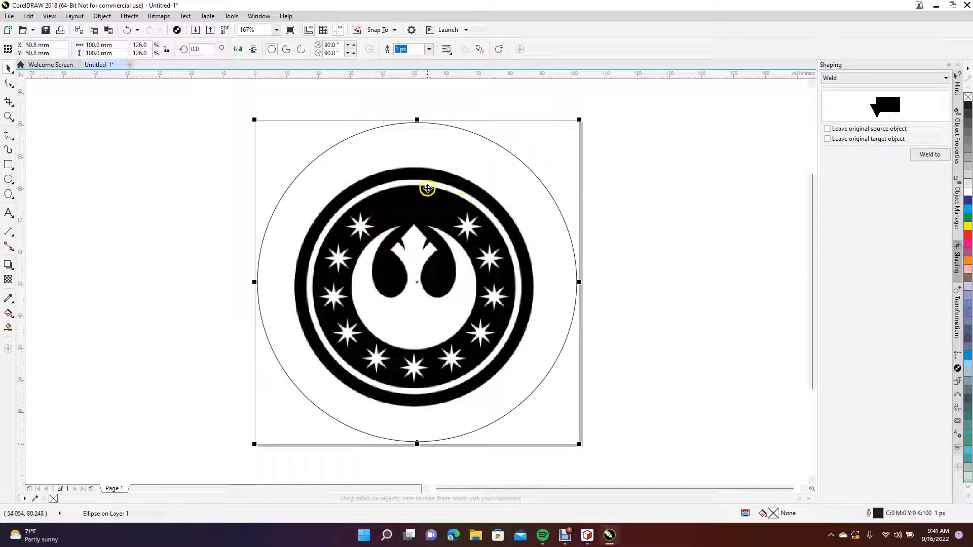
pyautogui.click(631, 229)
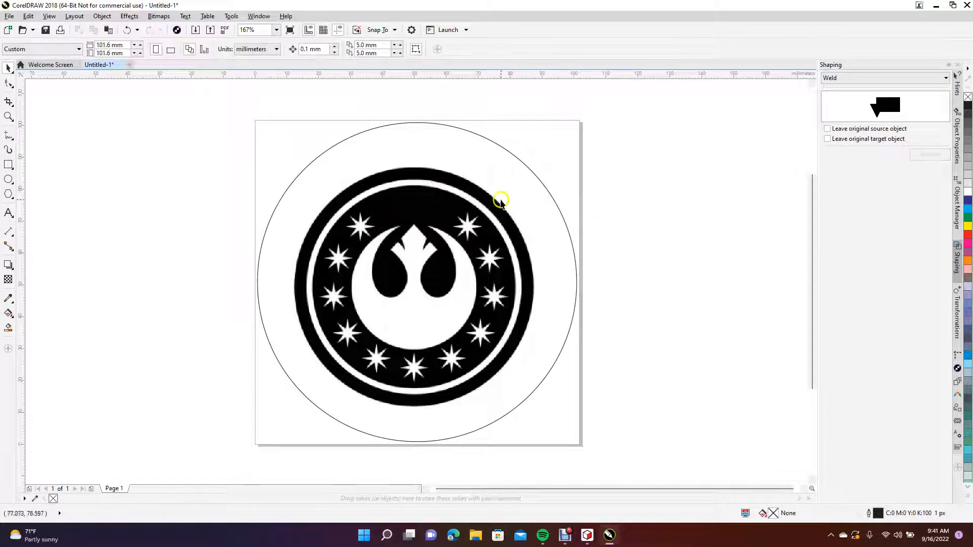
pyautogui.click(499, 205)
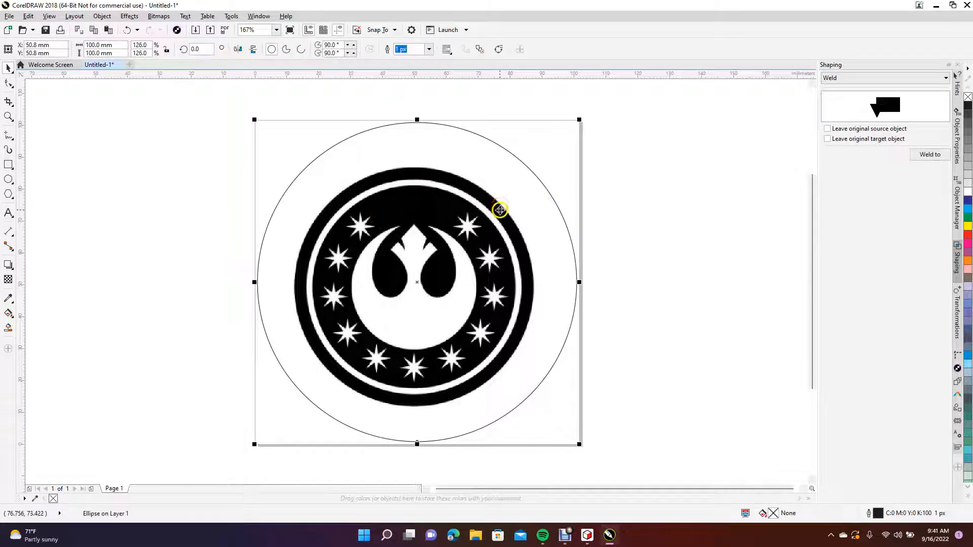
pyautogui.click(656, 245)
pyautogui.moveTo(208, 177); pyautogui.dragTo(571, 413)
pyautogui.moveTo(197, 146); pyautogui.dragTo(560, 413)
pyautogui.moveTo(555, 151); pyautogui.dragTo(606, 133)
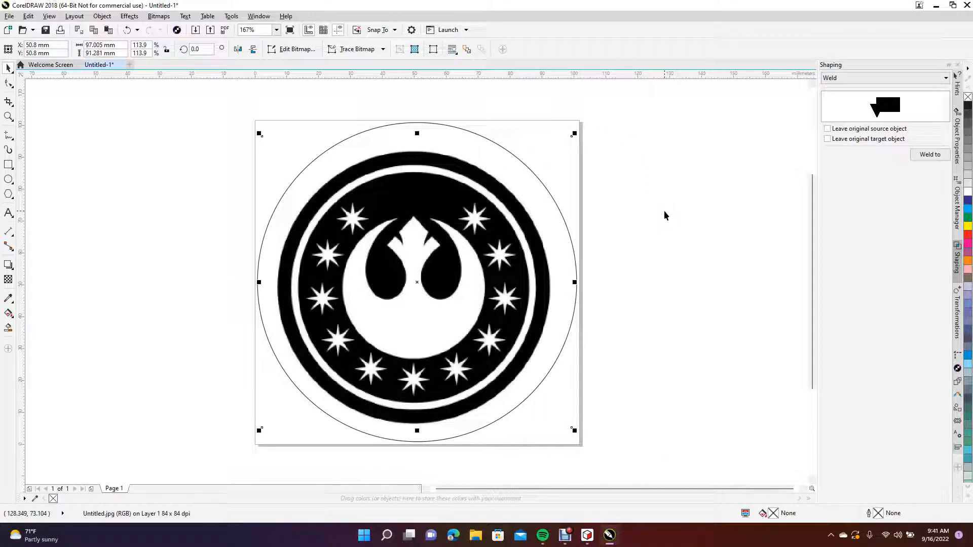
pyautogui.click(639, 282)
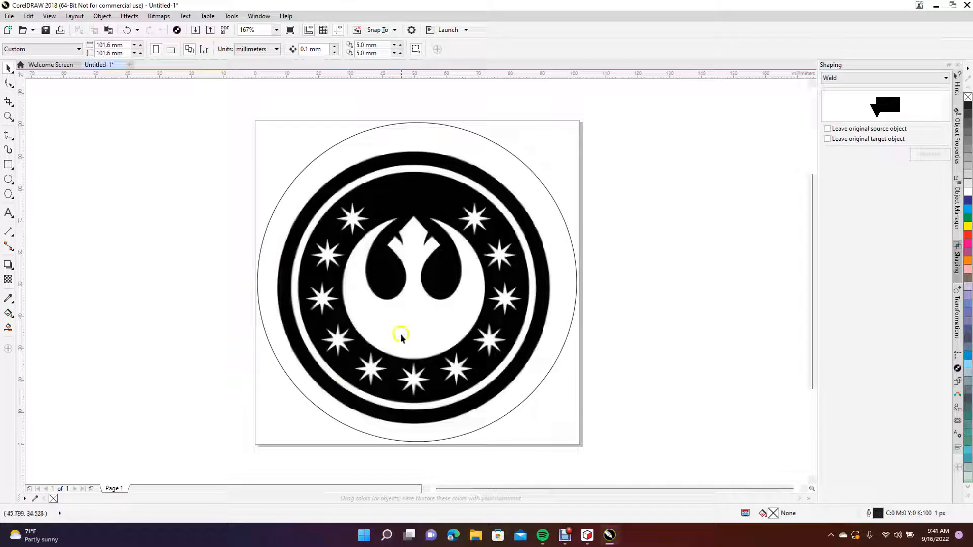
# Delete the 100 mm circle surrounding the emblem so the image beneath it can be selected
pyautogui.click(376, 195)
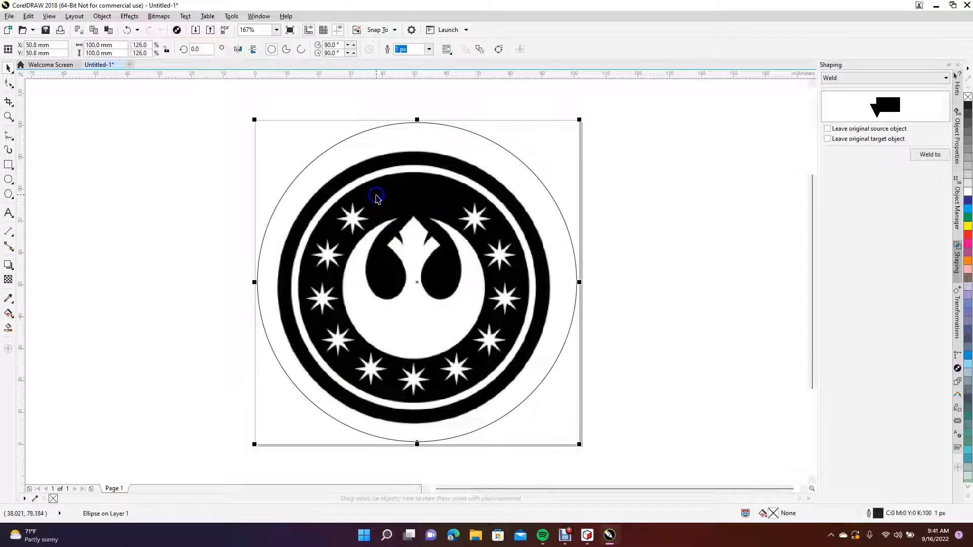
pyautogui.rightClick(376, 196)
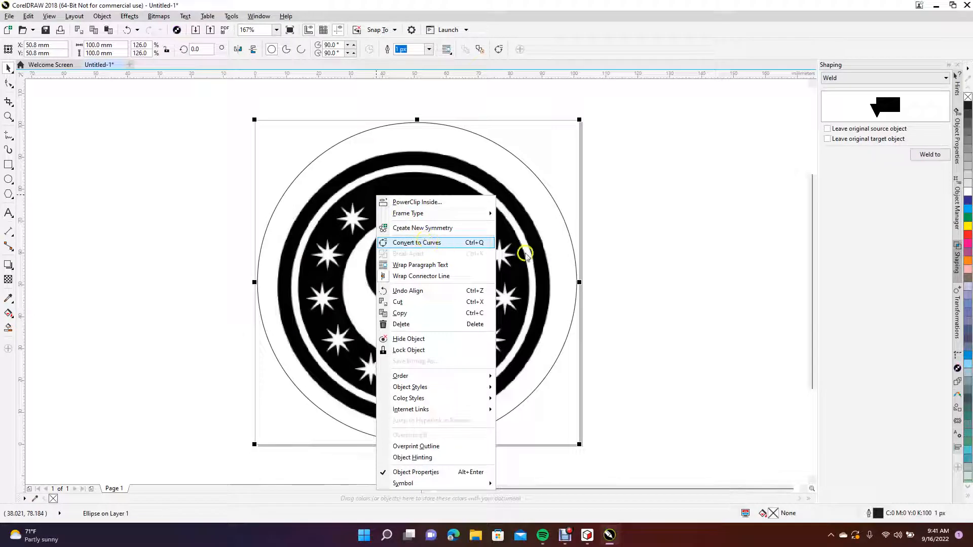
pyautogui.click(740, 307)
pyautogui.click(596, 163)
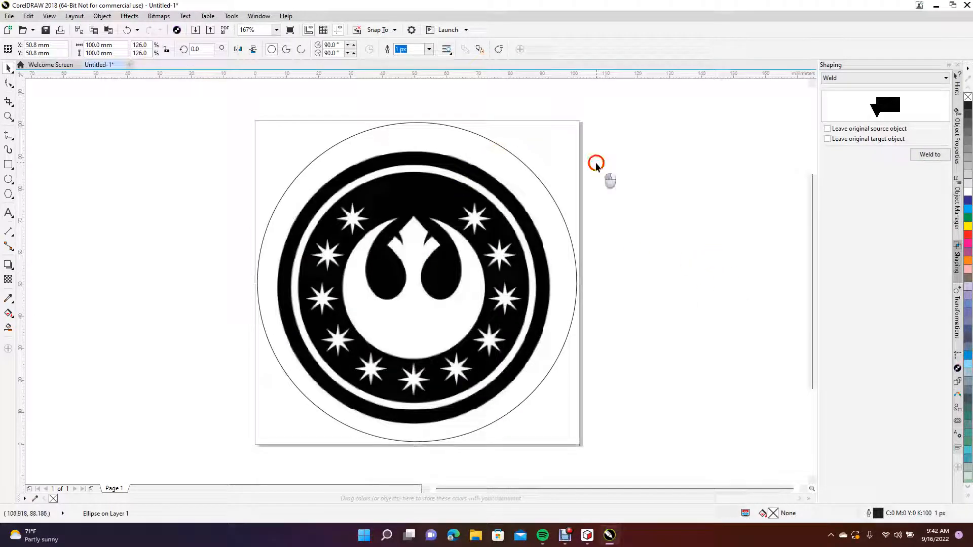
pyautogui.click(512, 152)
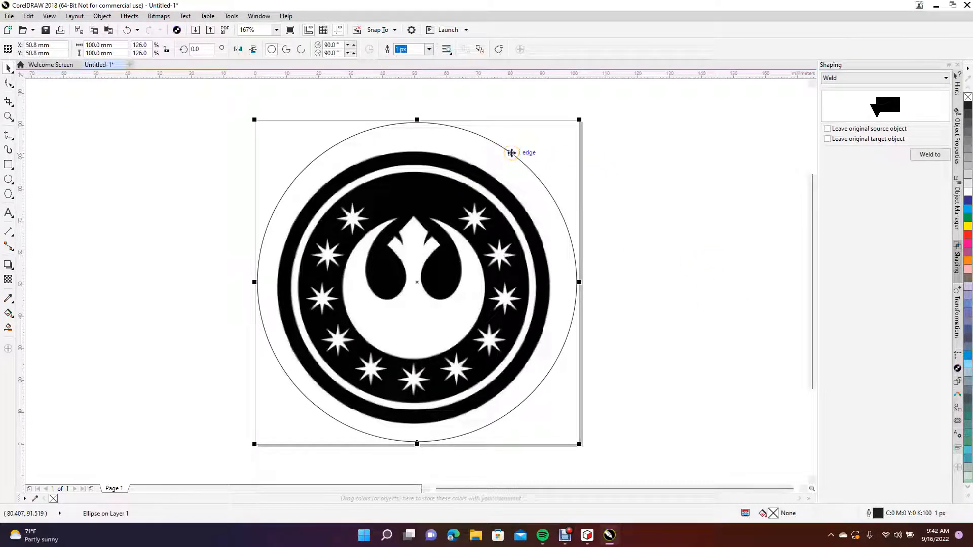
pyautogui.press('Delete')
# Outline-trace the emblem image as a Detailed logo with the default settings and move the traced copy to the right, beside the original
pyautogui.rightClick(435, 194)
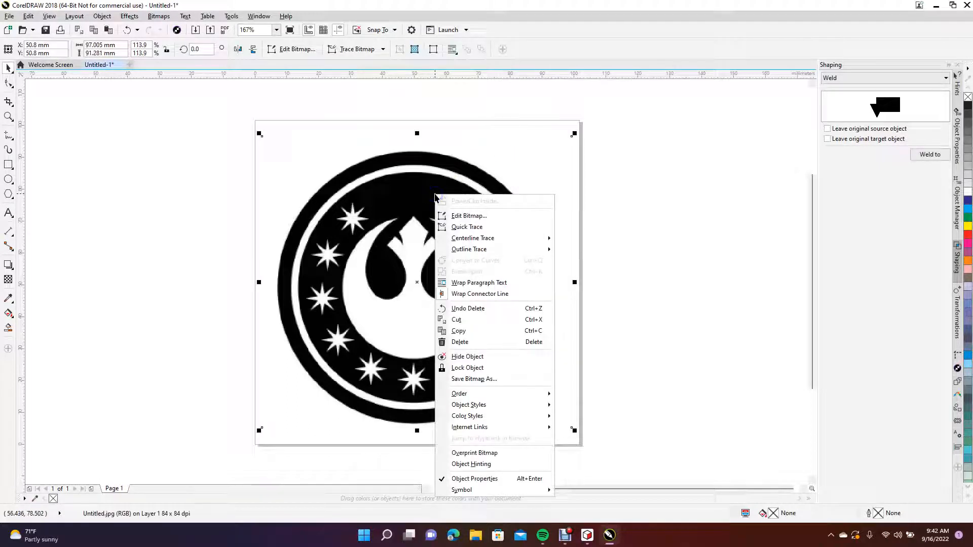
pyautogui.moveTo(479, 242)
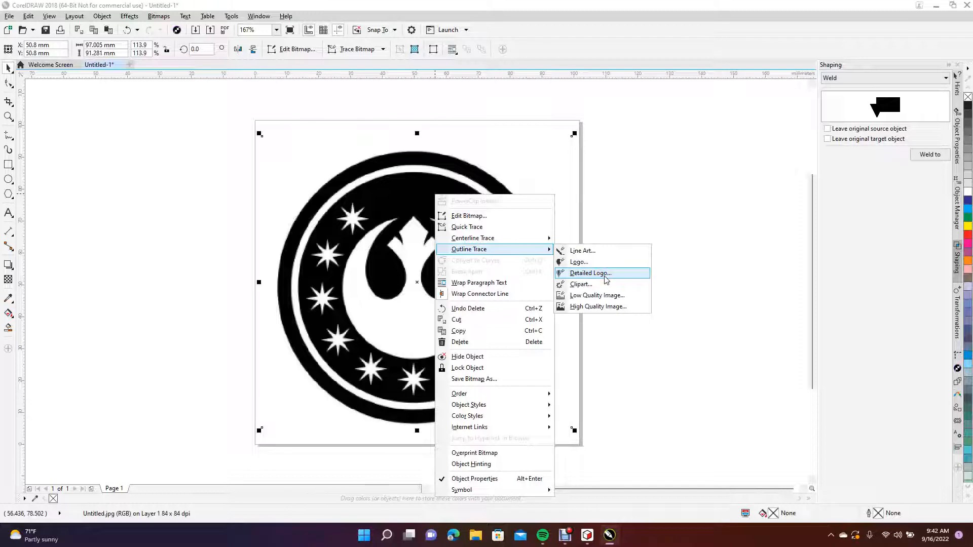
pyautogui.click(590, 273)
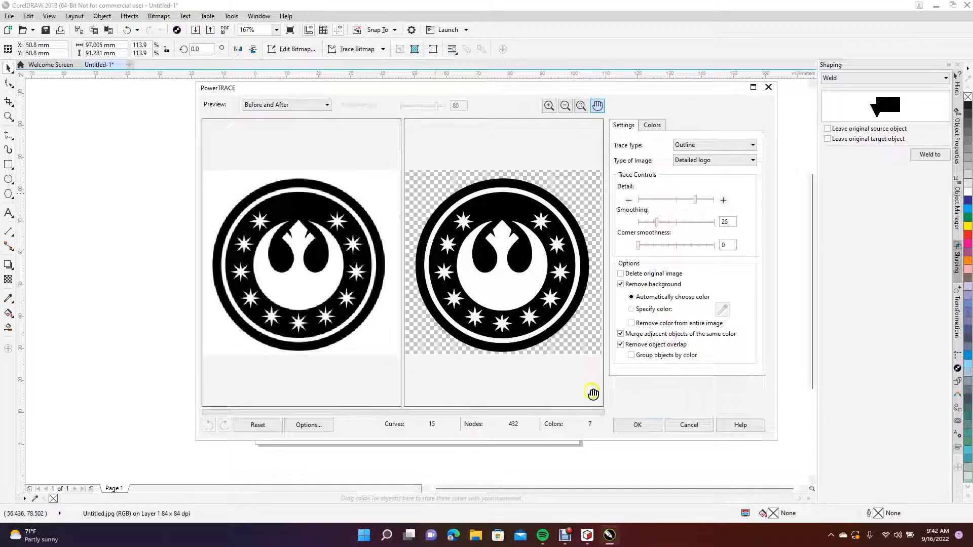
pyautogui.click(635, 425)
pyautogui.moveTo(434, 305); pyautogui.dragTo(715, 302)
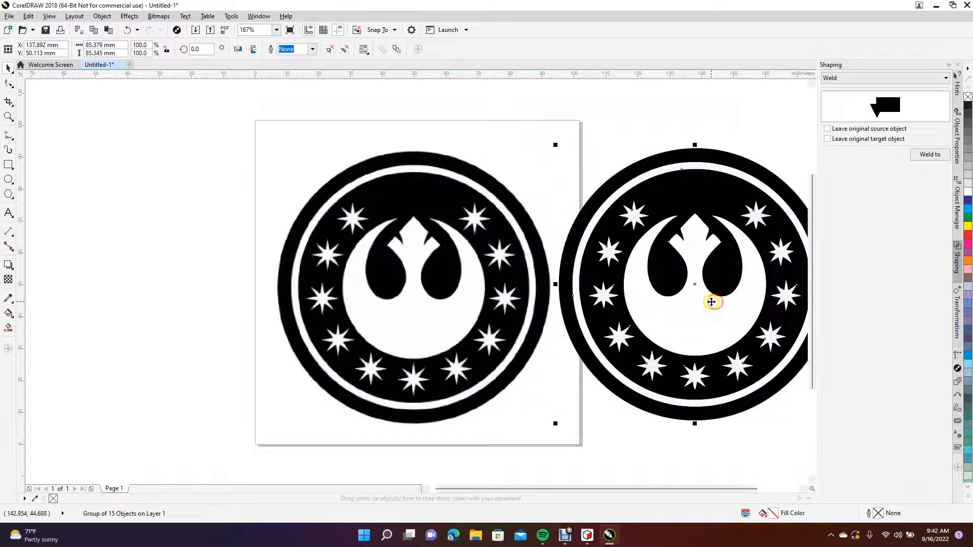
# Switch the display to Wireframe and delete the original emblem bitmap from the page
pyautogui.click(49, 16)
pyautogui.click(66, 39)
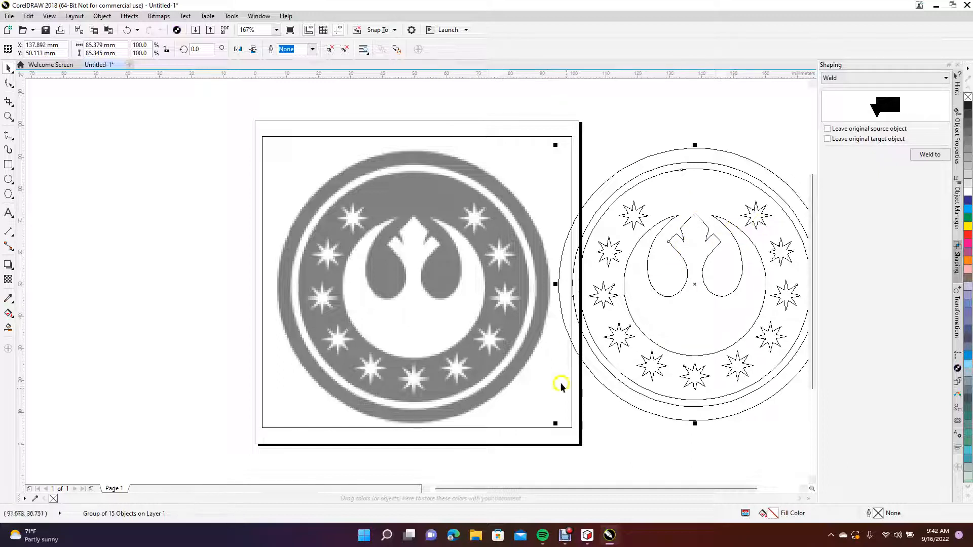
pyautogui.click(166, 240)
pyautogui.click(338, 249)
pyautogui.press('Delete')
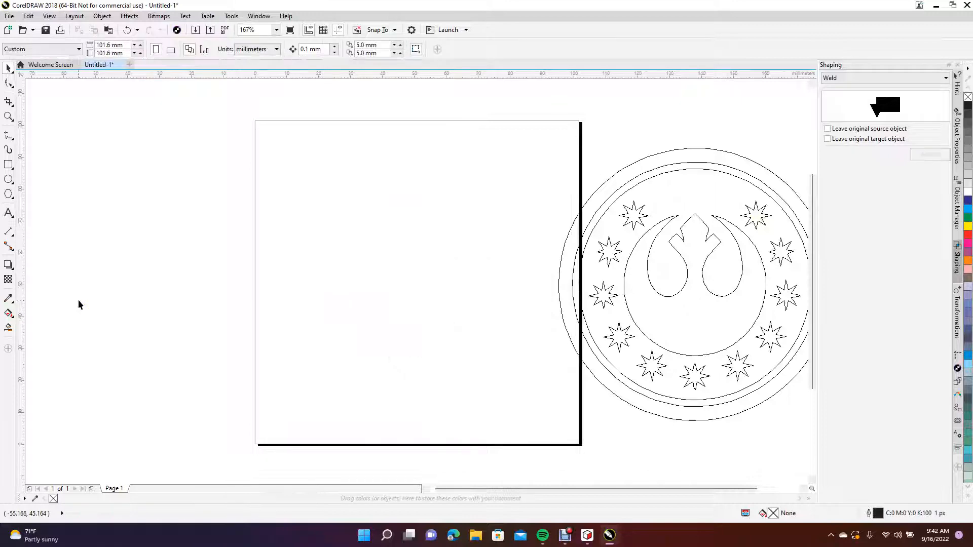
# Move the whole traced emblem back onto the middle of the page and deselect it
pyautogui.hotkey('ctrl', 'a')
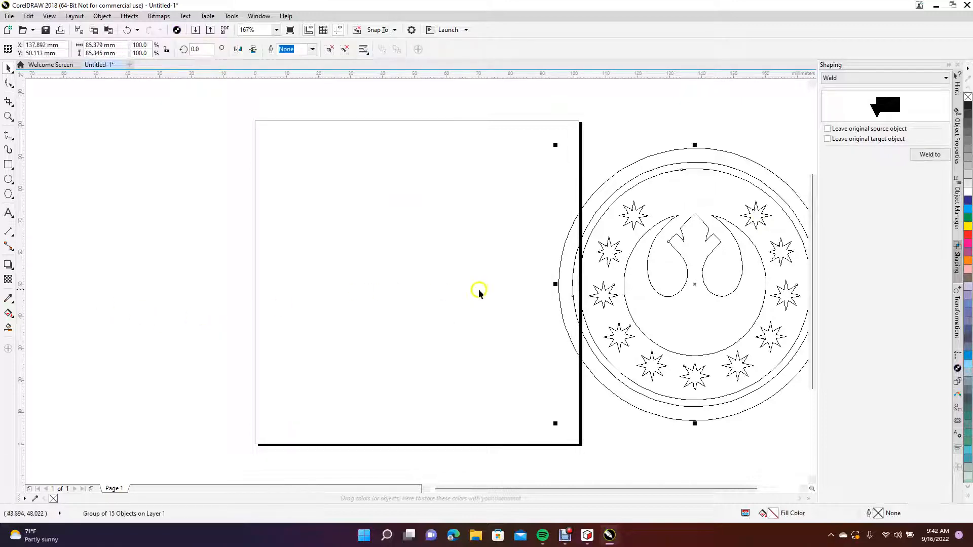
pyautogui.click(653, 289)
pyautogui.moveTo(653, 289); pyautogui.dragTo(372, 286)
pyautogui.click(103, 223)
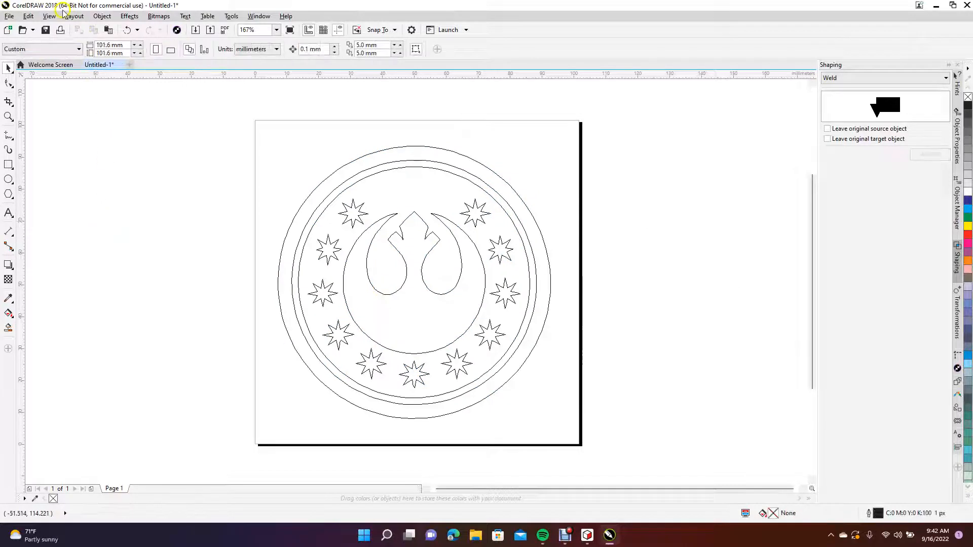
# Switch the display to Normal and ungroup the traced emblem into separate objects
pyautogui.click(49, 16)
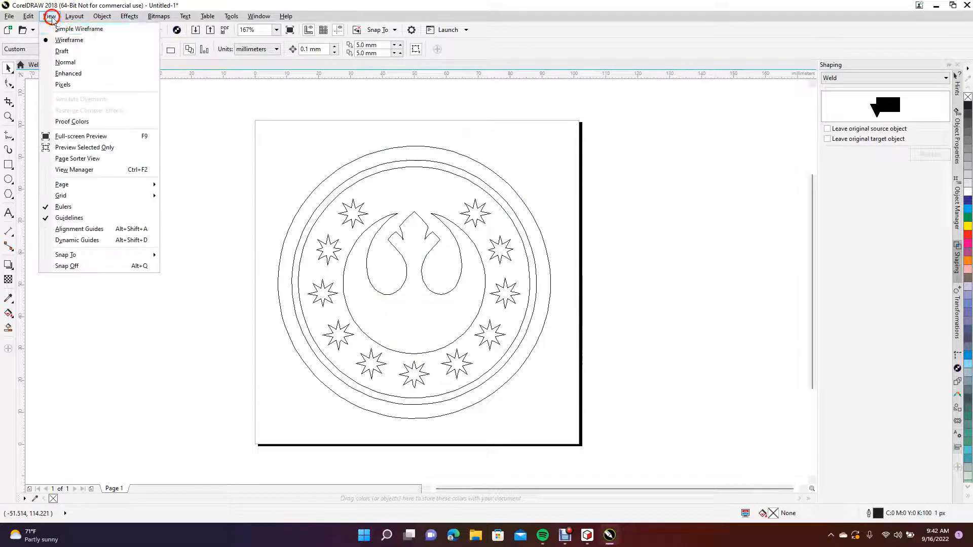
pyautogui.click(74, 73)
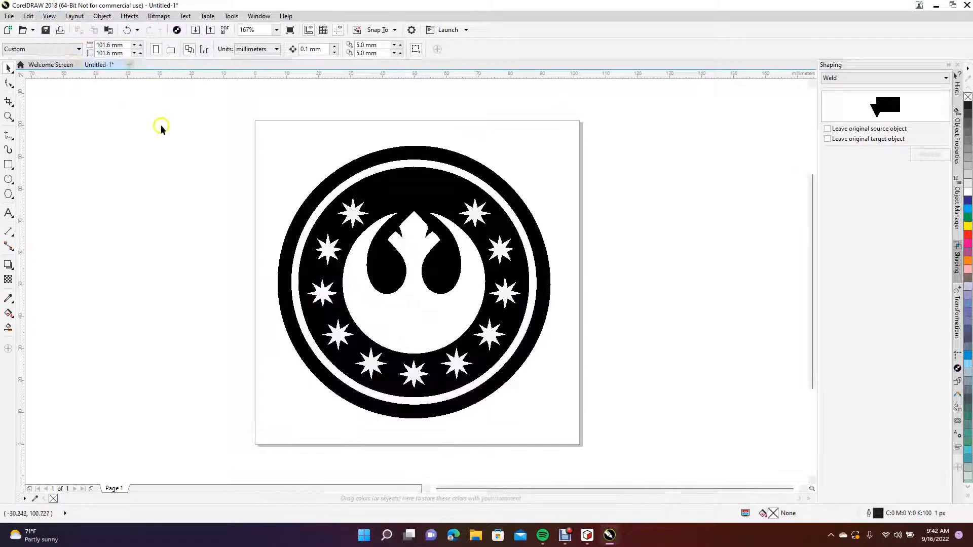
pyautogui.click(330, 176)
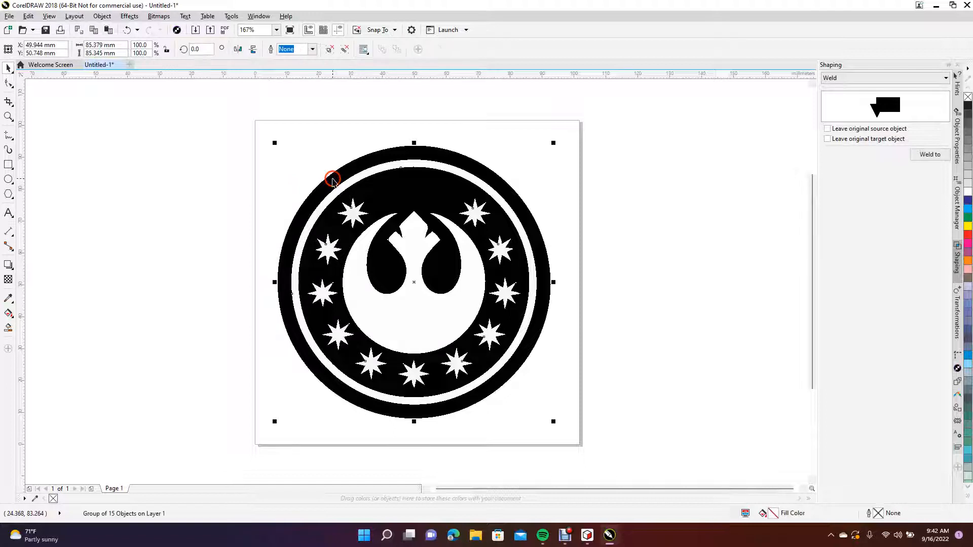
pyautogui.click(253, 205)
pyautogui.click(308, 203)
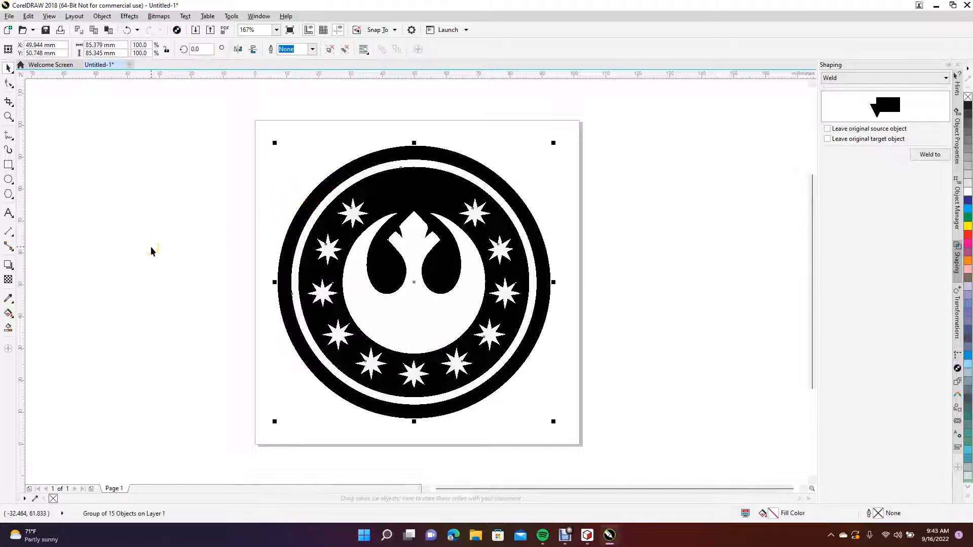
pyautogui.hotkey('ctrl', 'u')
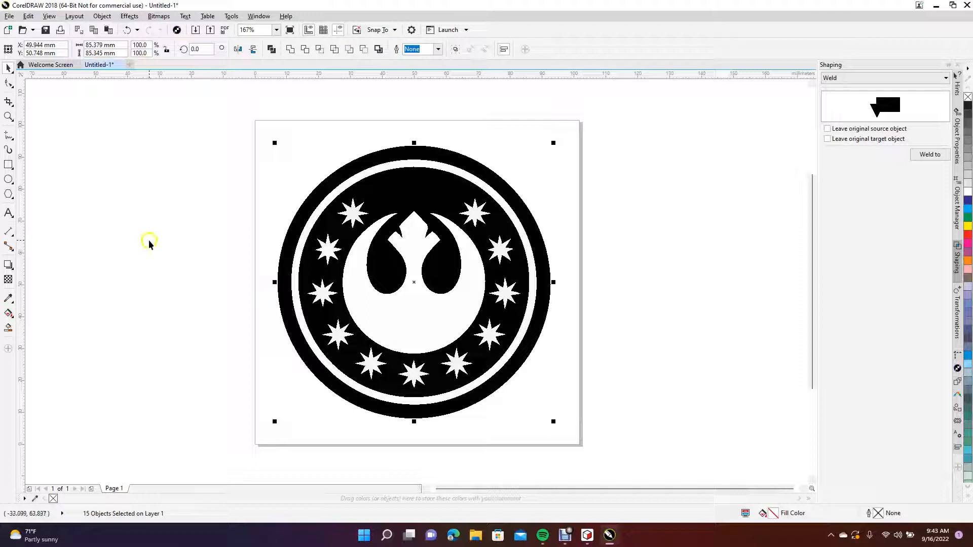
# Delete the black outermost ring of the ungrouped emblem
pyautogui.click(148, 239)
pyautogui.click(324, 187)
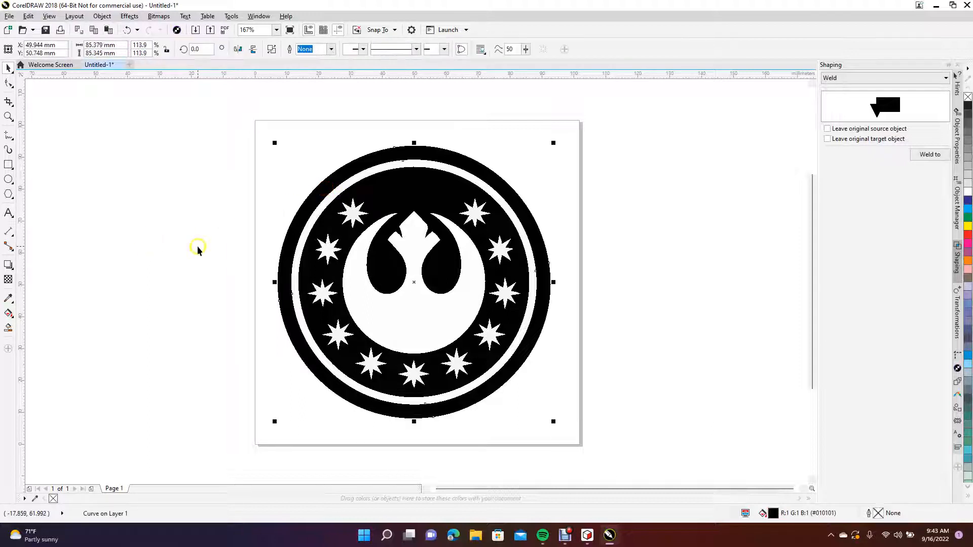
pyautogui.press('Delete')
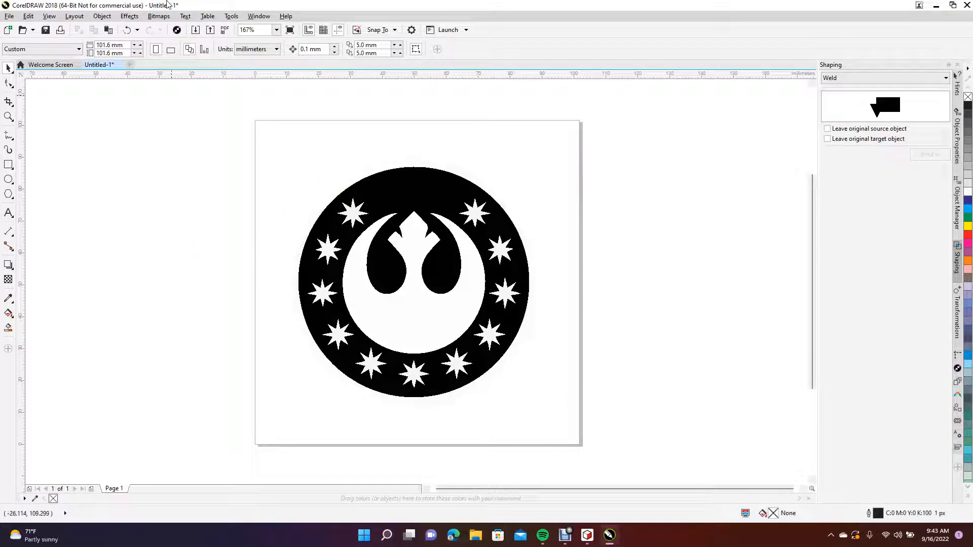
# Examine the remaining emblem curves in Wireframe and Normal display, checking the central symbol and the black background disc
pyautogui.click(49, 16)
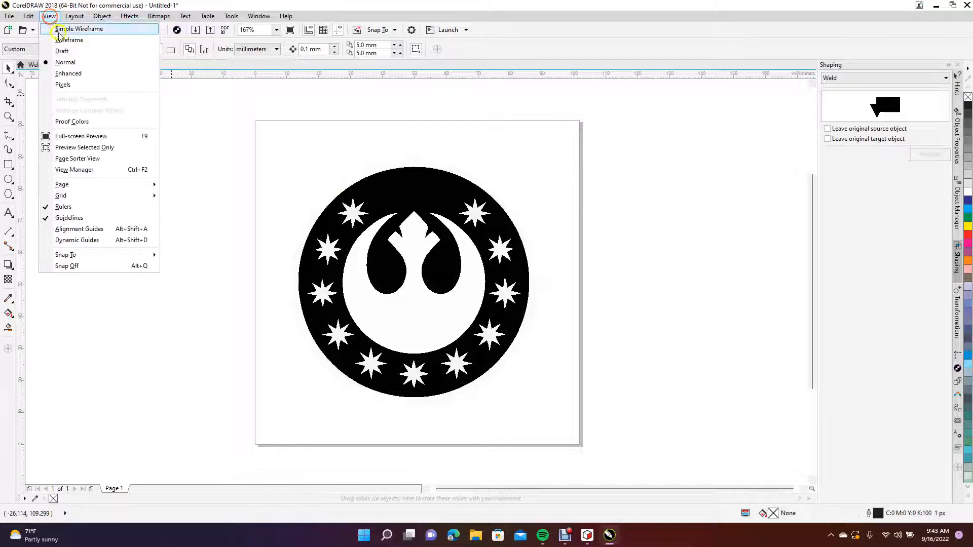
pyautogui.click(65, 40)
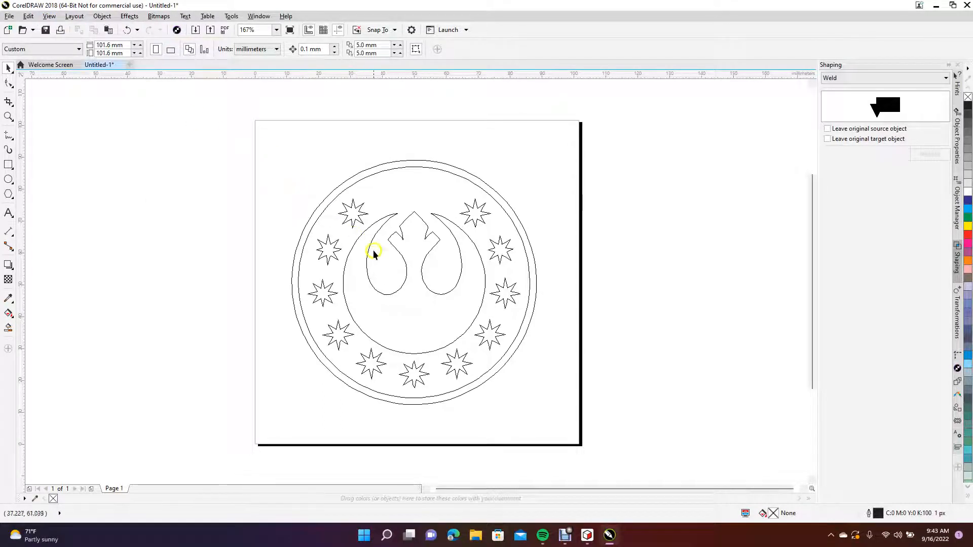
pyautogui.click(355, 248)
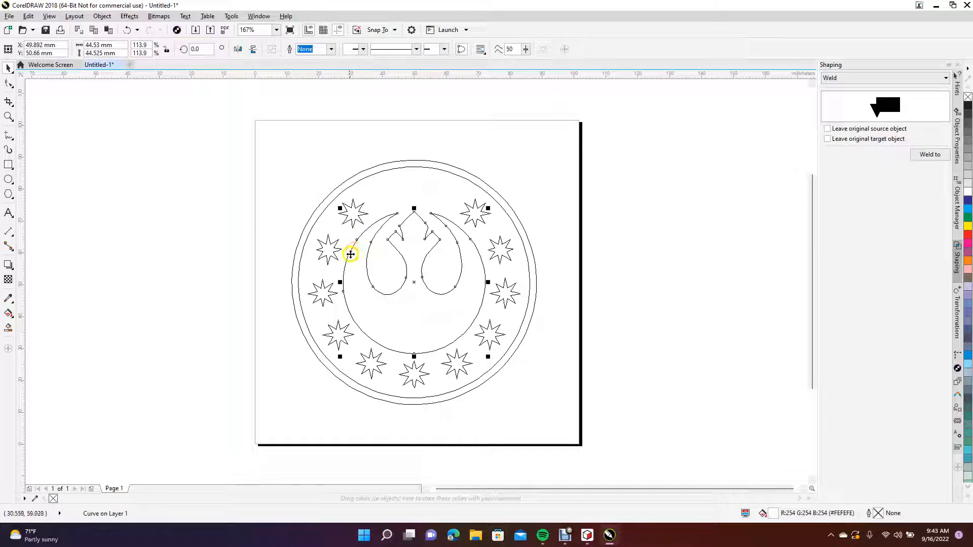
pyautogui.click(236, 216)
pyautogui.click(28, 16)
pyautogui.click(185, 122)
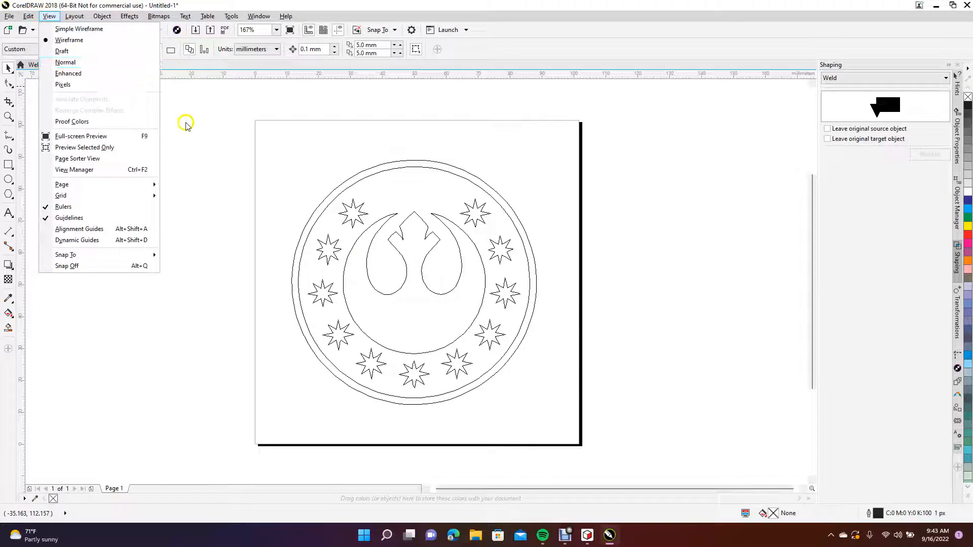
pyautogui.click(28, 16)
pyautogui.click(73, 62)
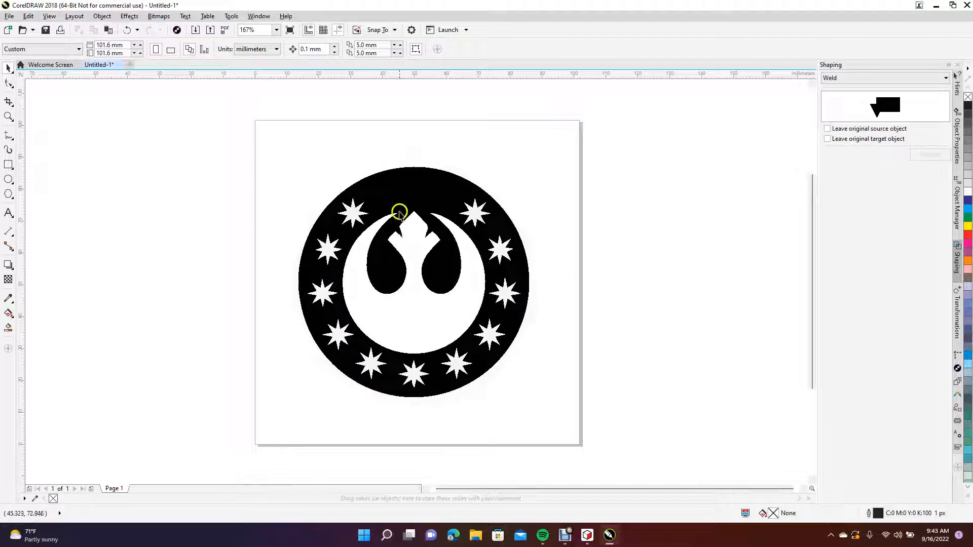
pyautogui.click(385, 191)
pyautogui.click(199, 152)
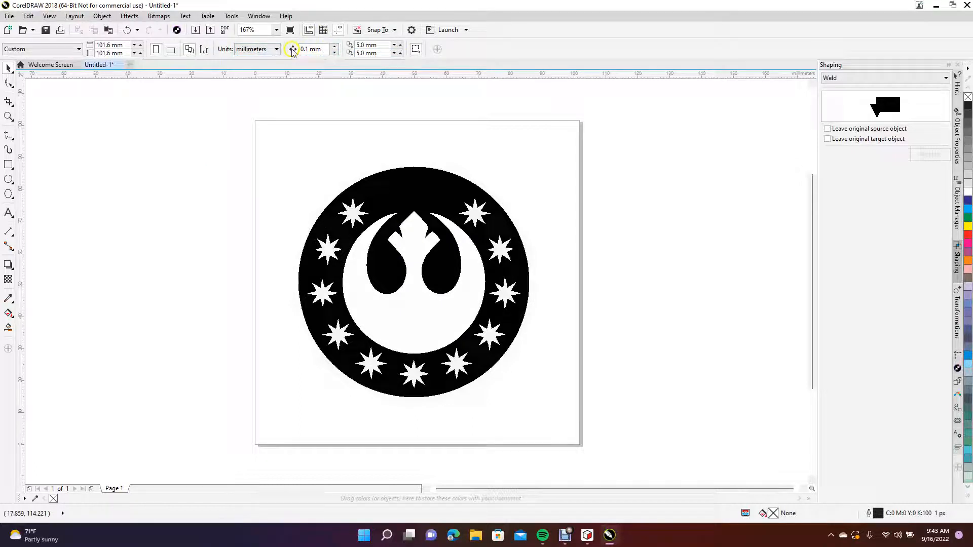
# Set the nudge distance to 2 mm and try nudging the black background disc left and back again
pyautogui.click(318, 50)
pyautogui.doubleClick(305, 49)
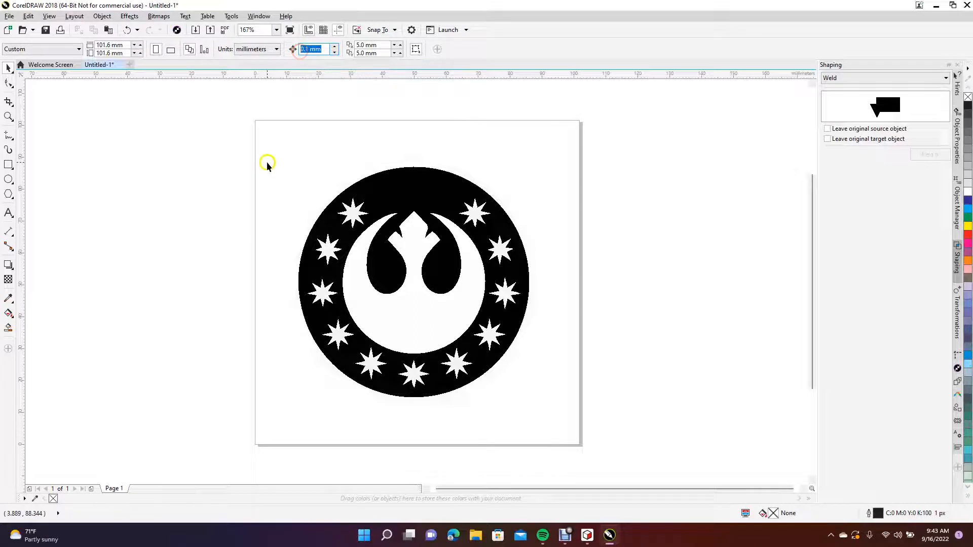
pyautogui.write('2')
pyautogui.press('Return')
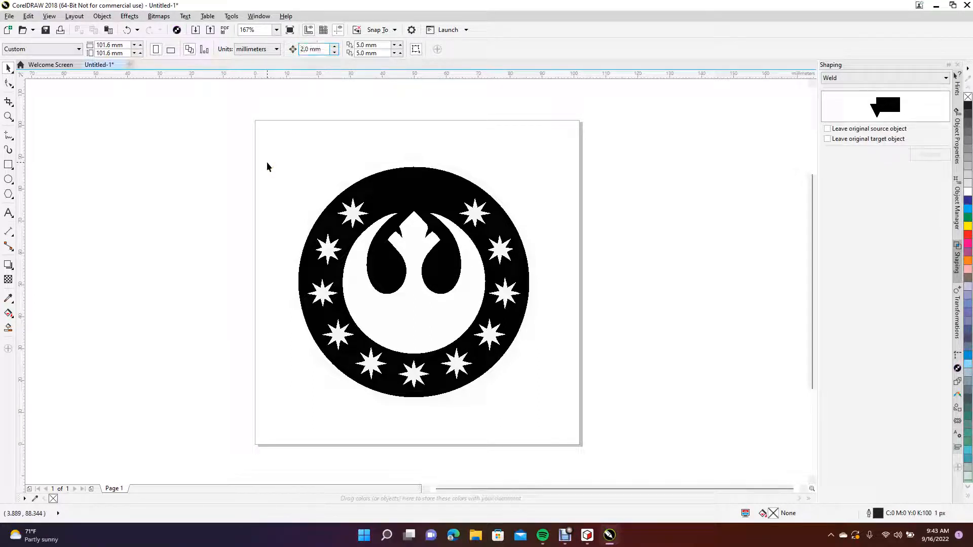
pyautogui.click(384, 183)
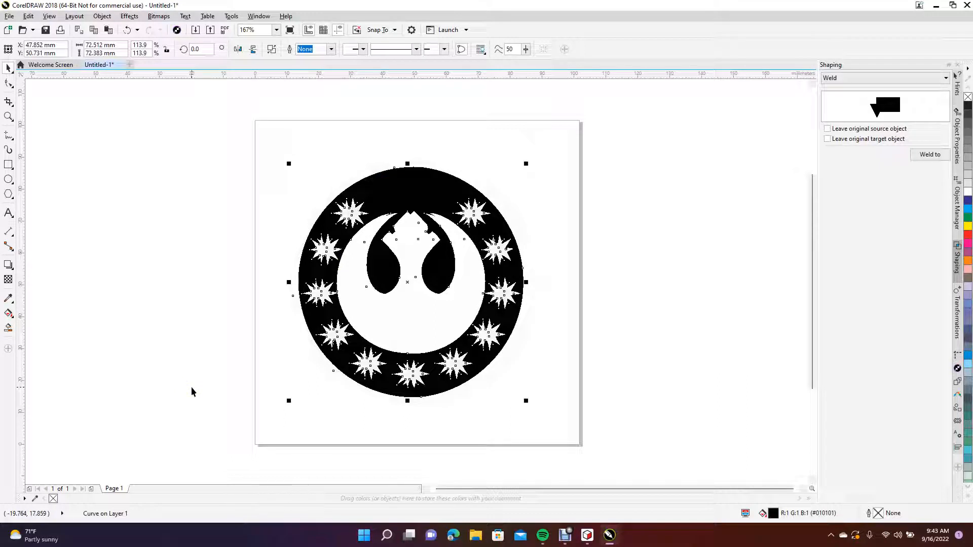
pyautogui.press('Right')
pyautogui.click(185, 236)
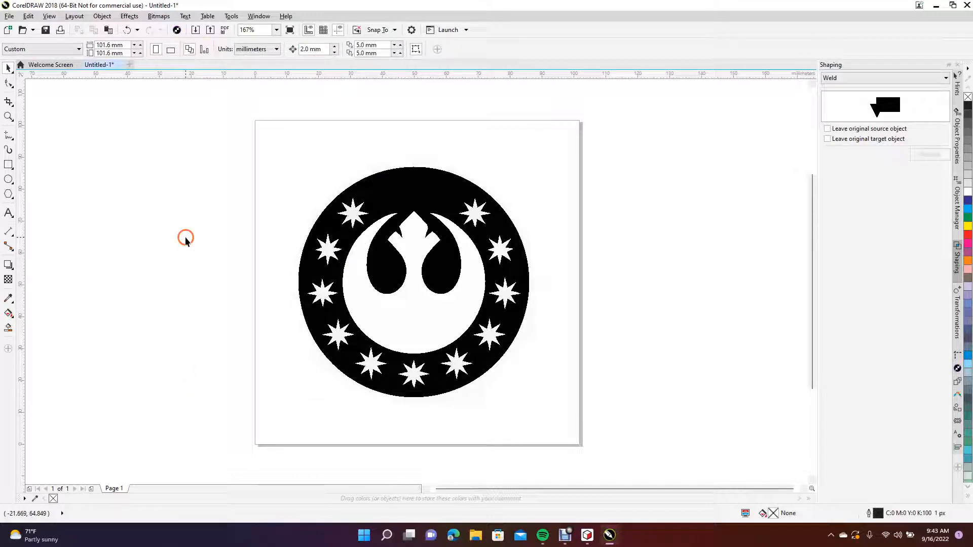
# Set the nudge distance to 100 mm and nudge the black background disc left off the page
pyautogui.tripleClick(321, 49)
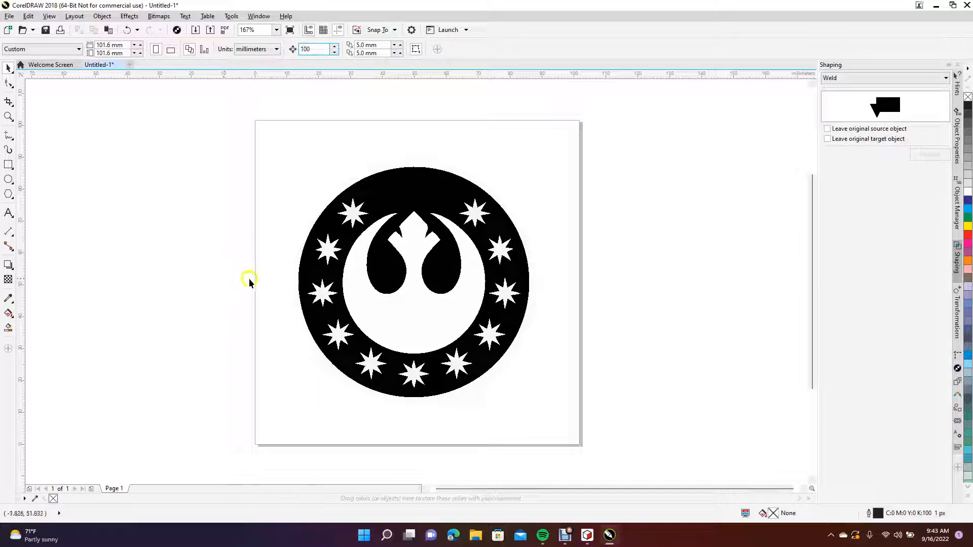
pyautogui.press('Return')
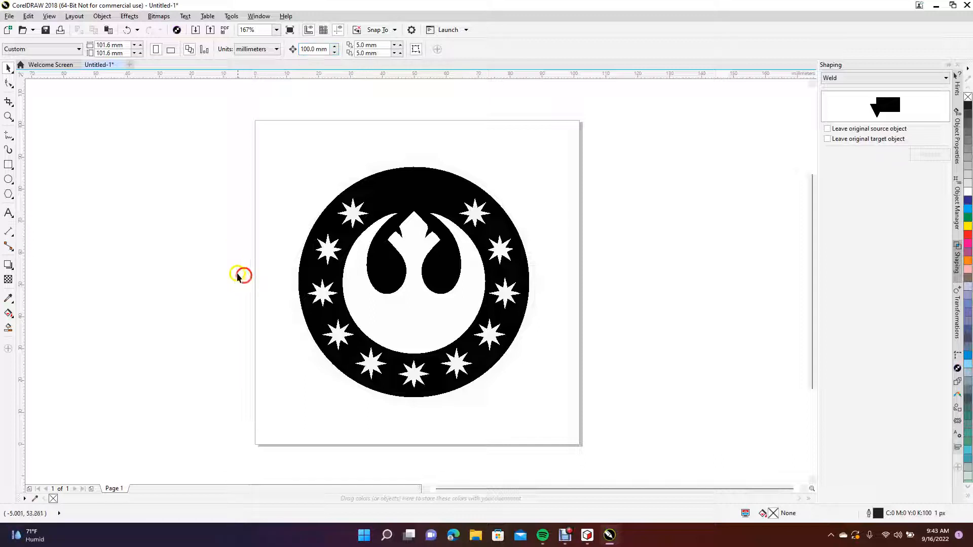
pyautogui.click(311, 272)
pyautogui.press('Left')
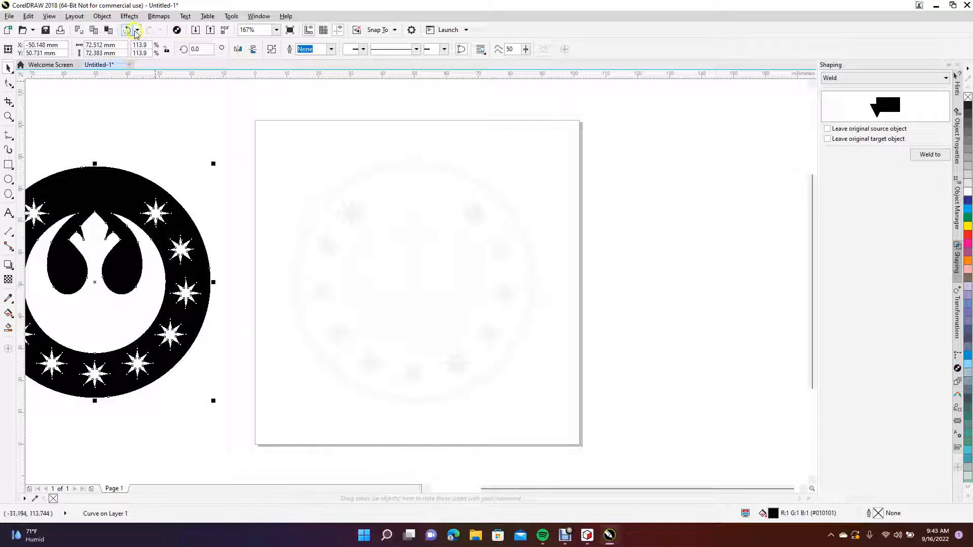
# Switch the display to Wireframe and nudge the central Rebel symbol 100 mm to the right, off the page
pyautogui.click(51, 16)
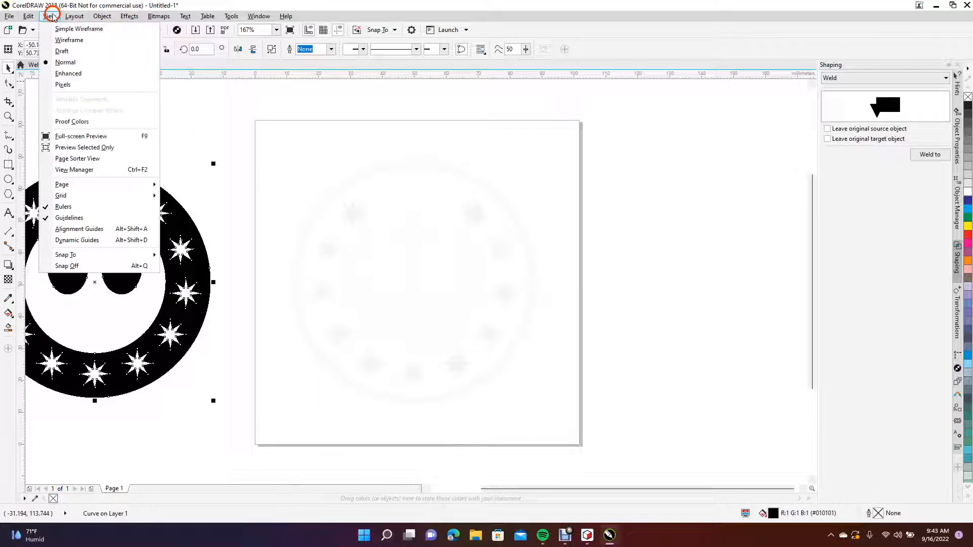
pyautogui.click(67, 40)
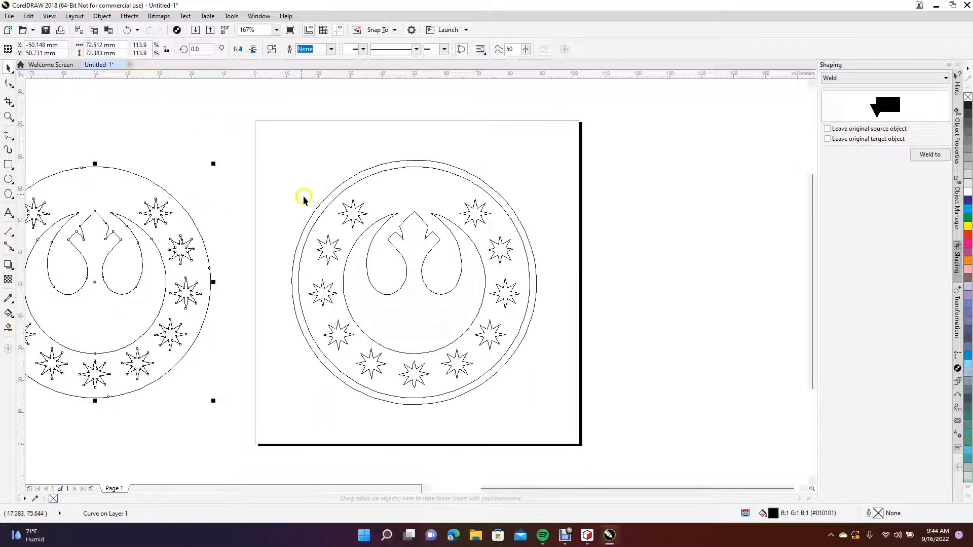
pyautogui.click(284, 181)
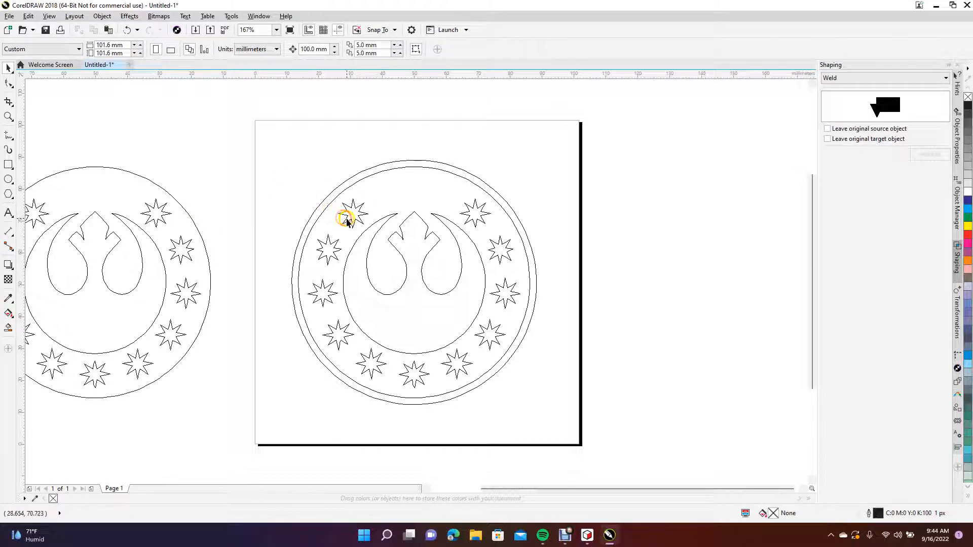
pyautogui.click(343, 221)
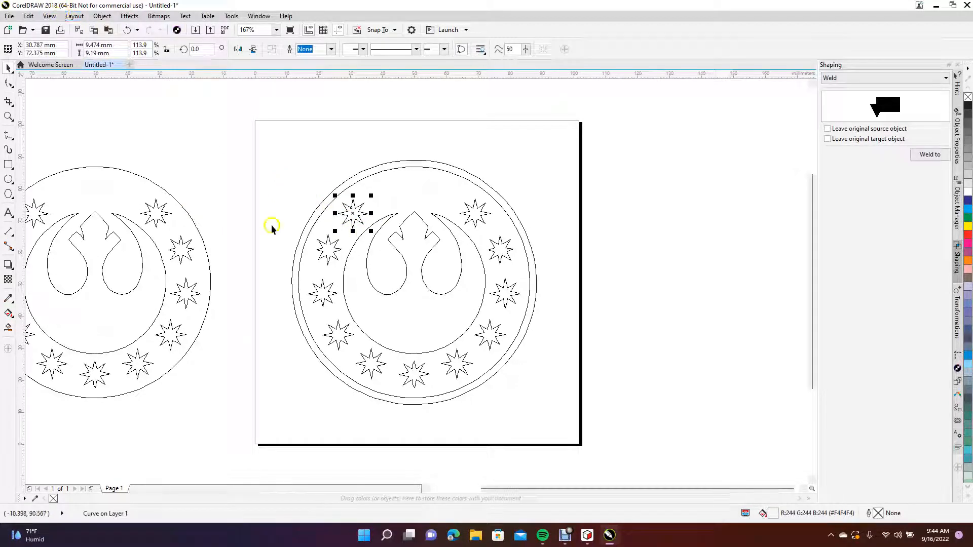
pyautogui.click(284, 260)
pyautogui.click(351, 259)
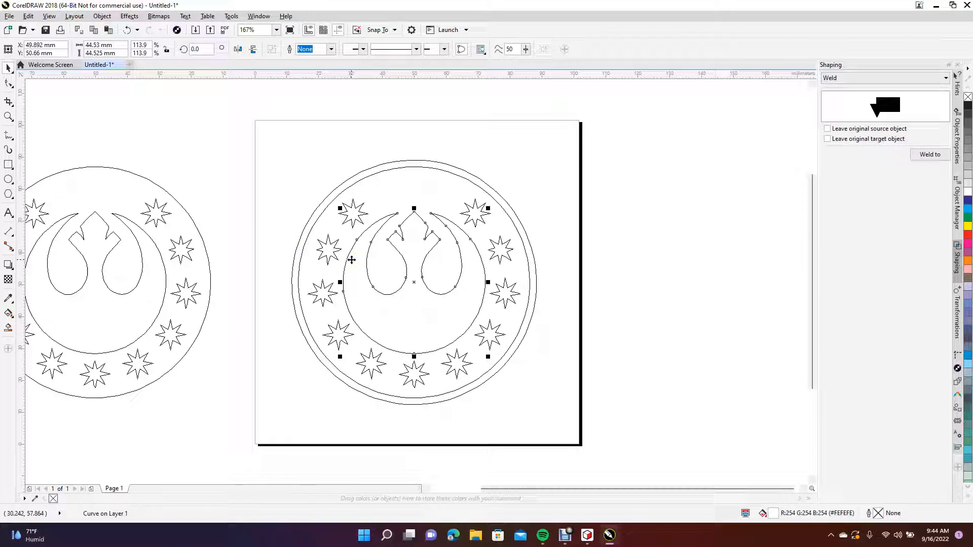
pyautogui.press('Right')
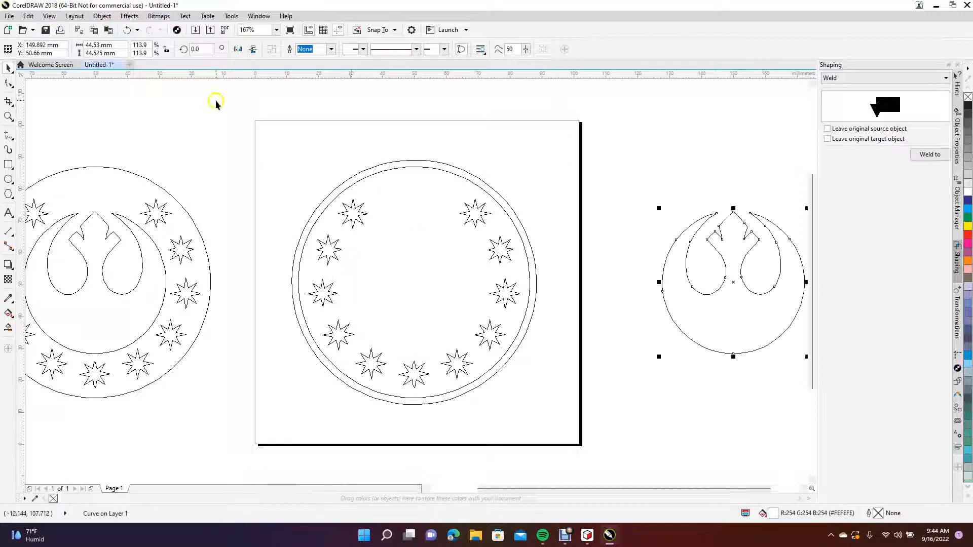
# Return to the Normal display and fill the Rebel symbol, the stars and the thin ring with black
pyautogui.click(49, 15)
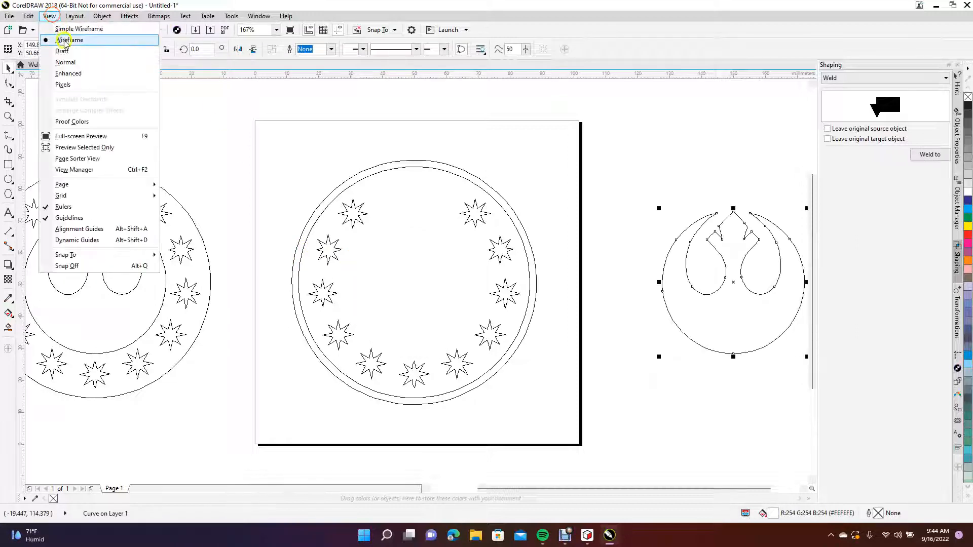
pyautogui.click(84, 66)
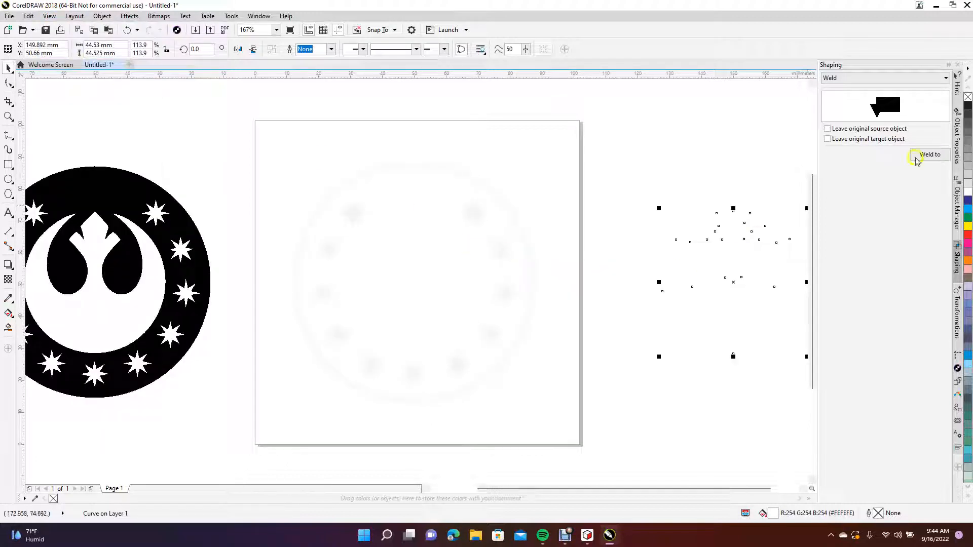
pyautogui.click(967, 107)
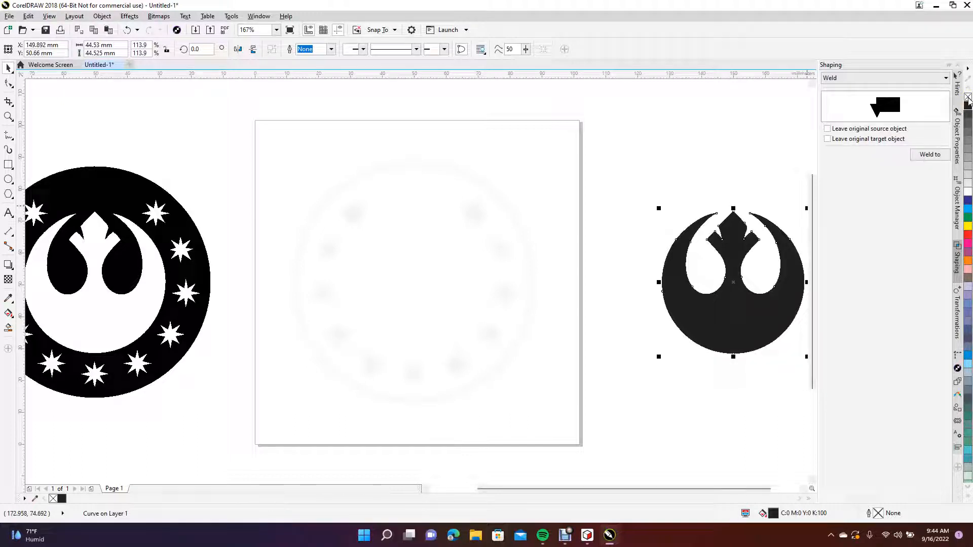
pyautogui.click(753, 138)
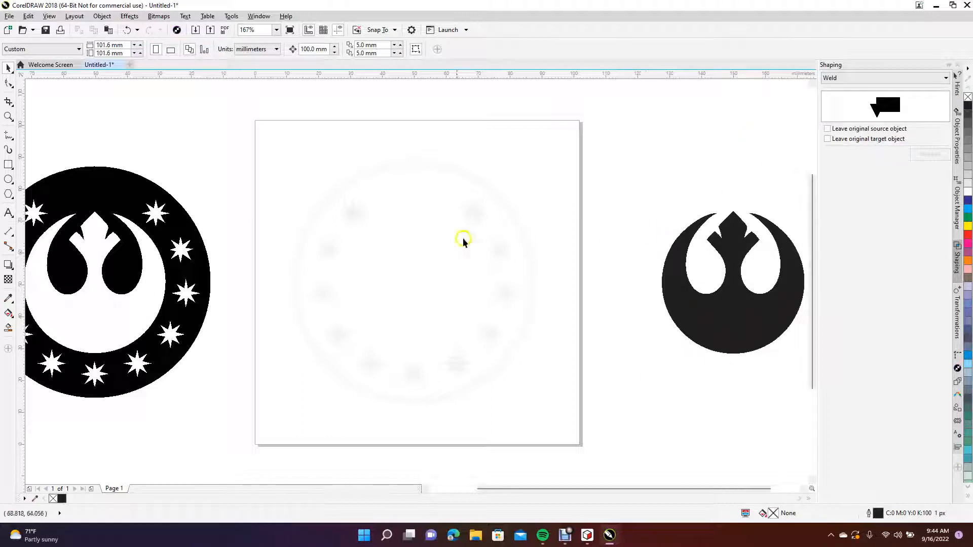
pyautogui.moveTo(251, 134); pyautogui.dragTo(586, 435)
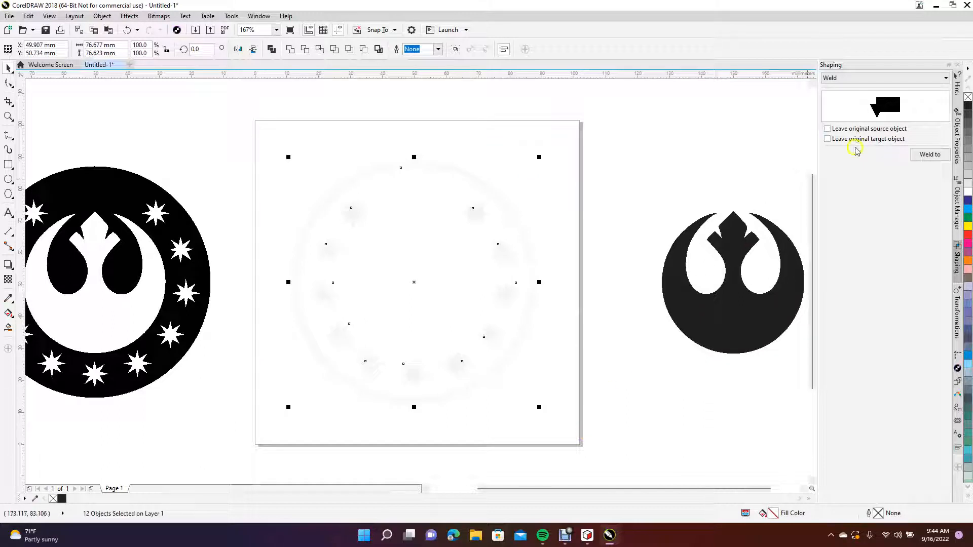
pyautogui.click(968, 107)
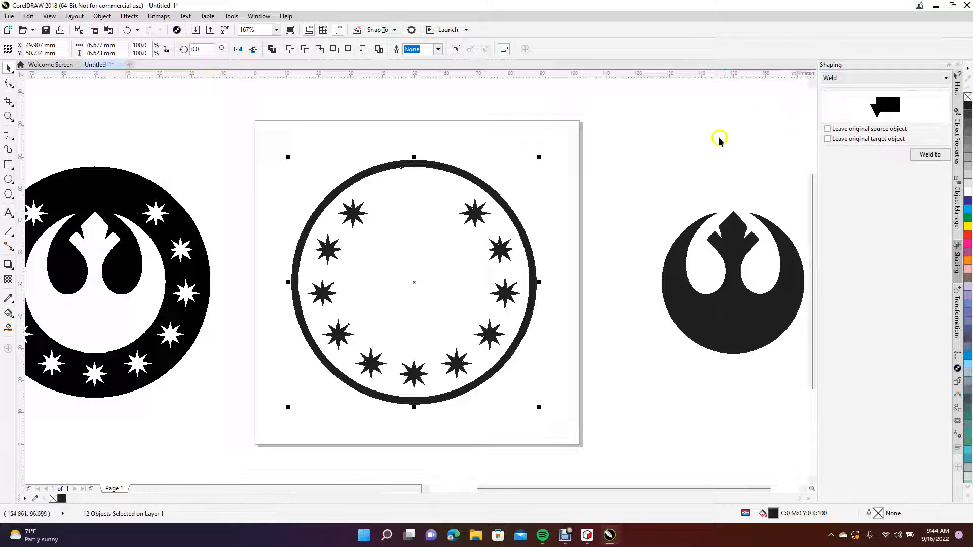
# Move the black Rebel symbol 100 mm left, back into the middle of the ring of stars, and deselect it
pyautogui.click(682, 274)
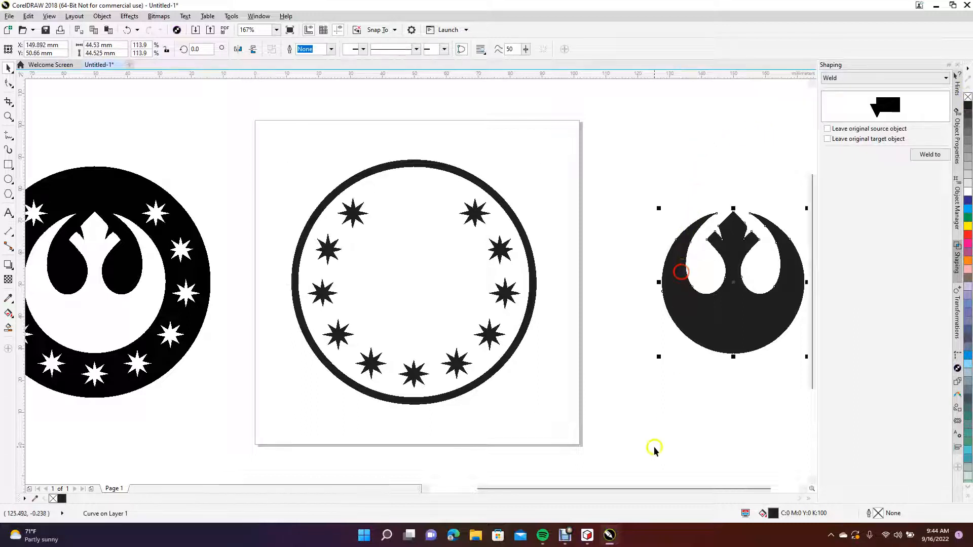
pyautogui.press('p')
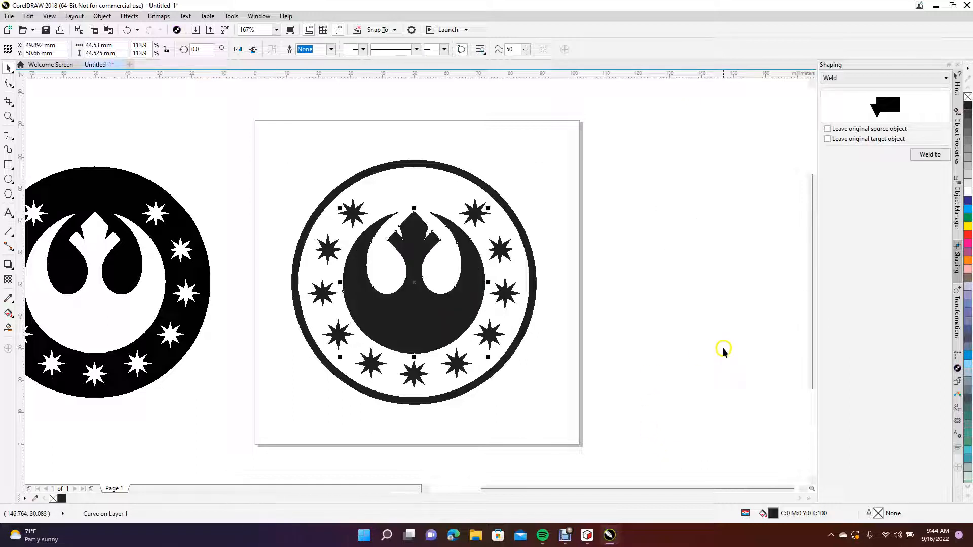
pyautogui.click(661, 276)
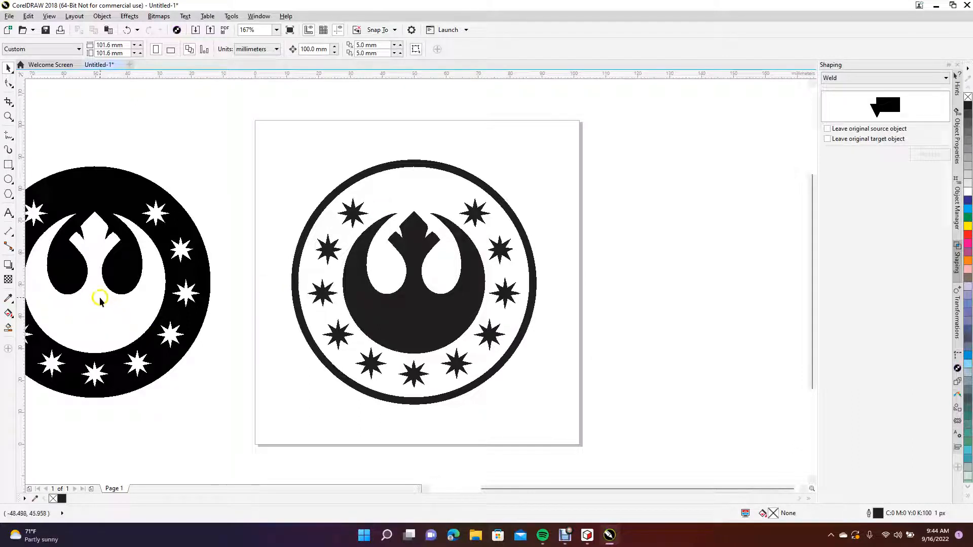
# Delete the black background disc with the star and symbol cut-outs beside the page
pyautogui.moveTo(494, 491); pyautogui.dragTo(442, 490)
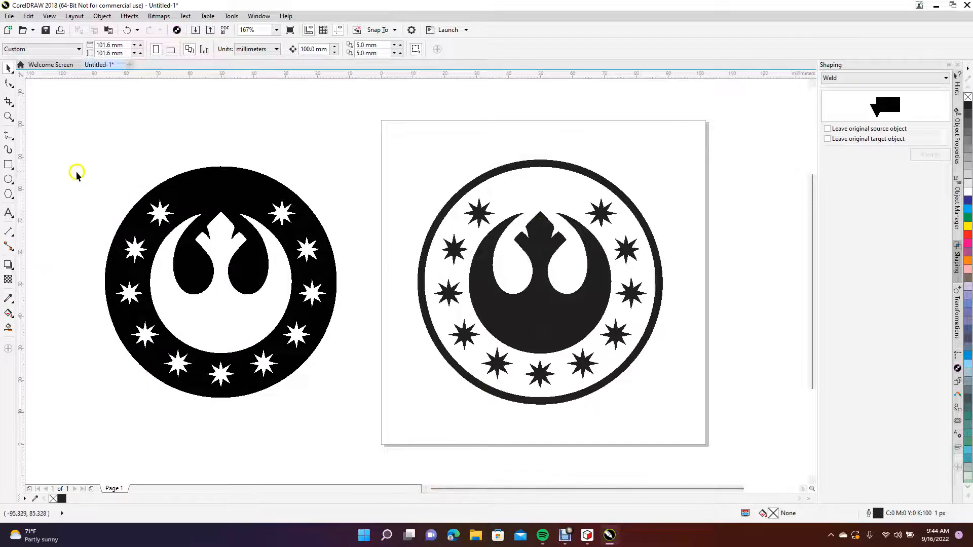
pyautogui.moveTo(67, 137); pyautogui.dragTo(394, 451)
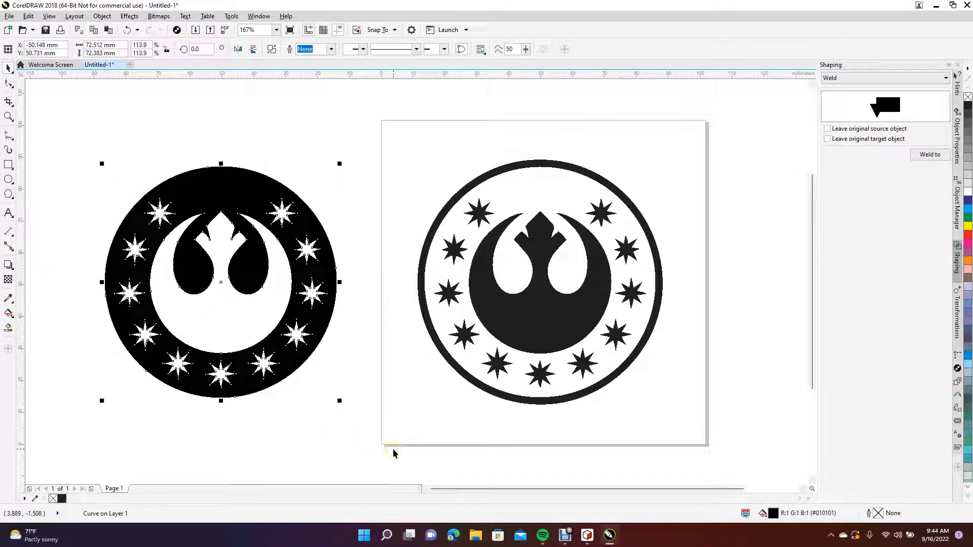
pyautogui.press('Delete')
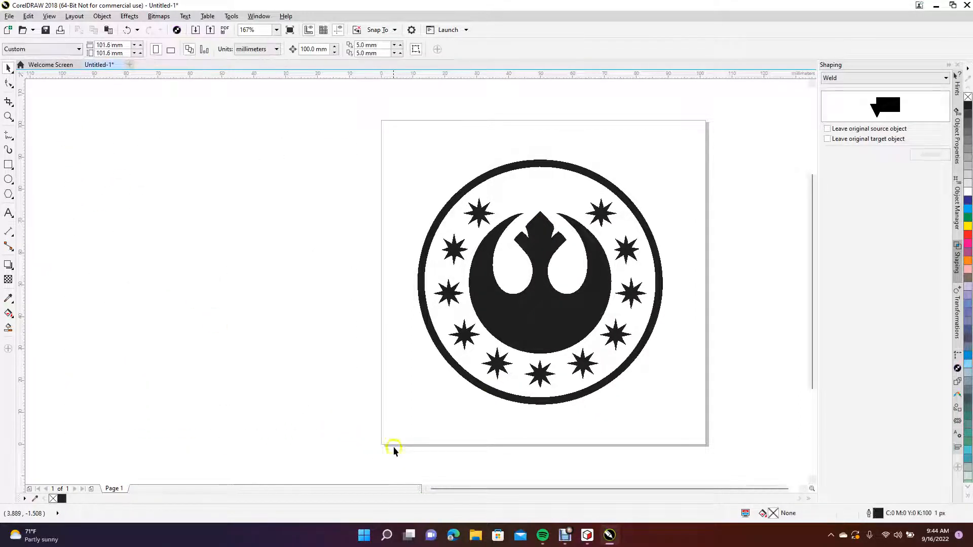
# Switch the display to Wireframe and examine the outlines of the ring, stars and Rebel symbol
pyautogui.click(48, 16)
pyautogui.click(60, 38)
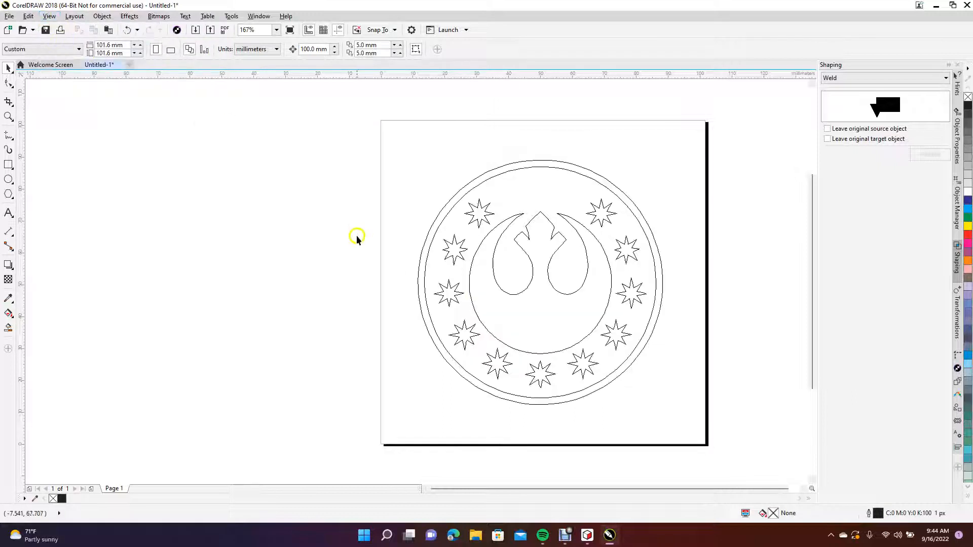
pyautogui.scroll(2, 357, 264)
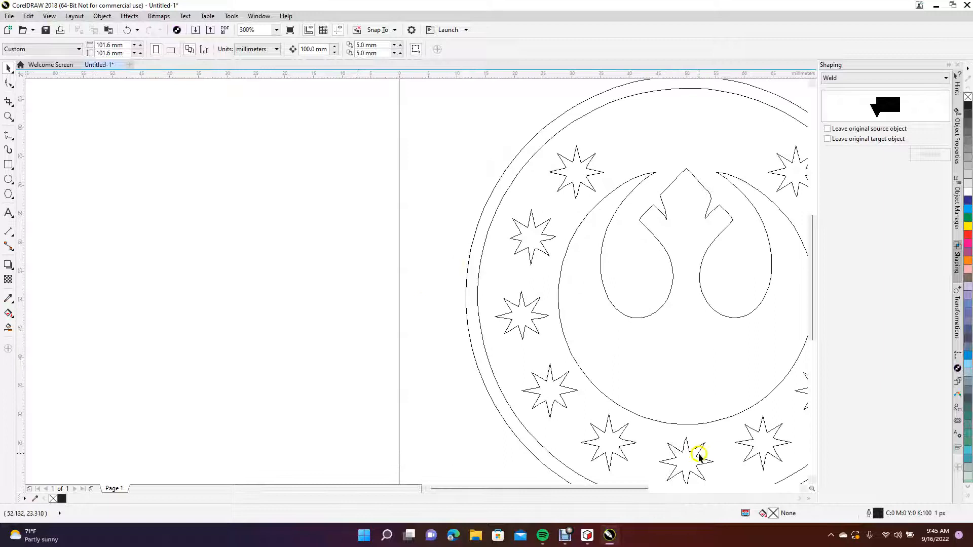
pyautogui.moveTo(582, 489); pyautogui.dragTo(638, 494)
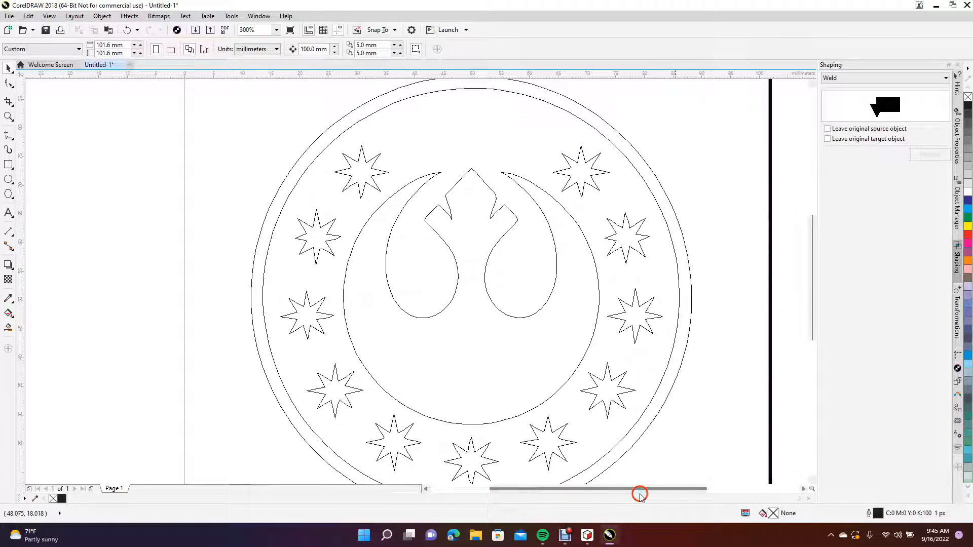
# Test-move individual stars and the central Rebel symbol to check that they are separate objects, undoing each move
pyautogui.click(371, 185)
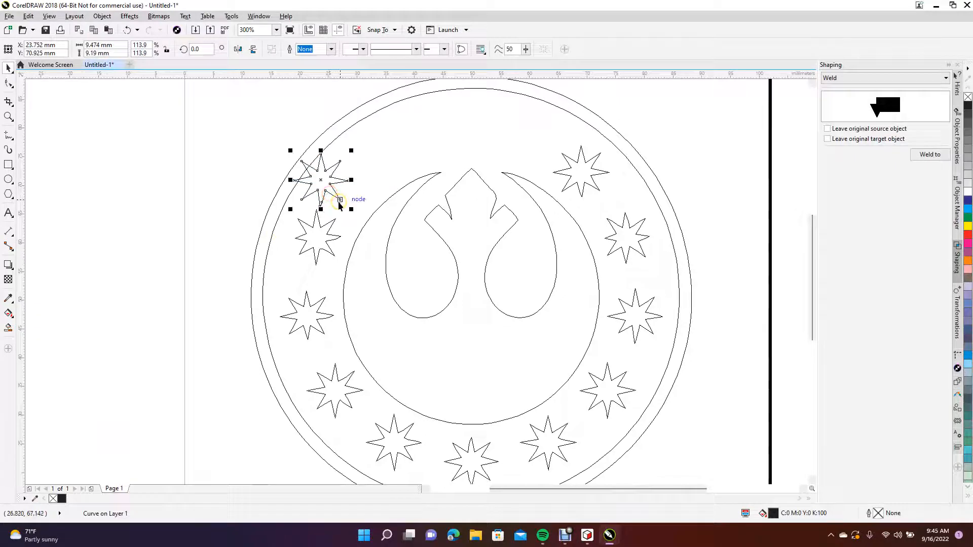
pyautogui.moveTo(330, 226); pyautogui.dragTo(313, 223)
pyautogui.hotkey('ctrl', 'z')
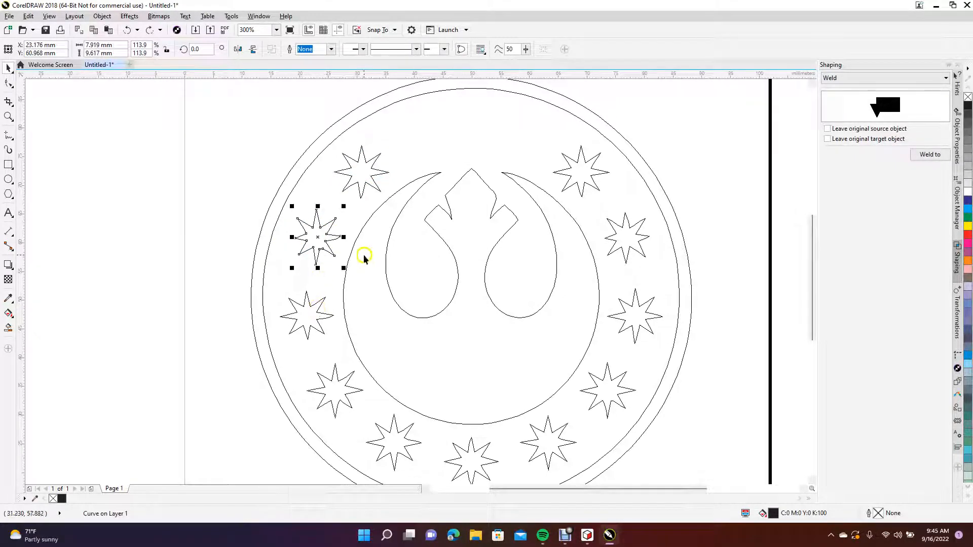
pyautogui.moveTo(355, 248); pyautogui.dragTo(326, 257)
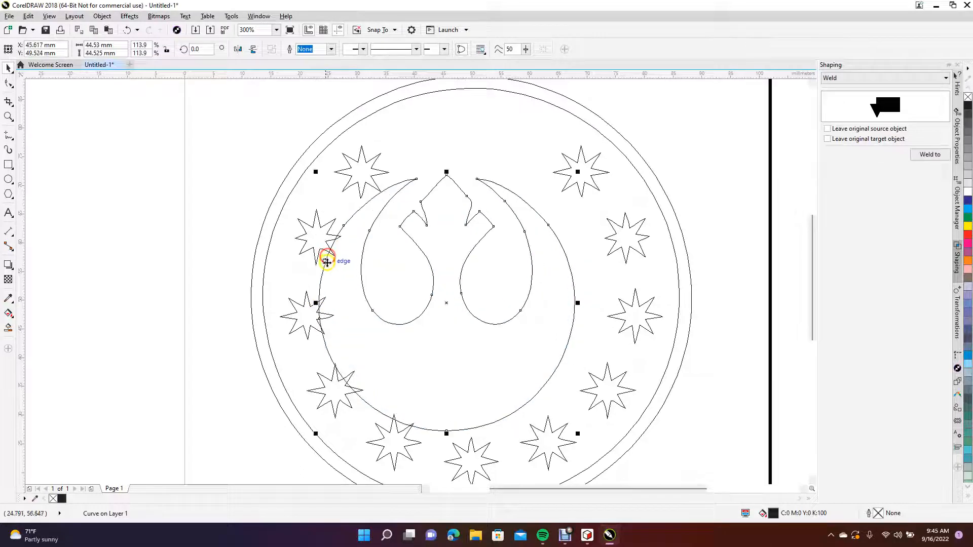
pyautogui.click(176, 198)
pyautogui.moveTo(570, 190); pyautogui.dragTo(596, 198)
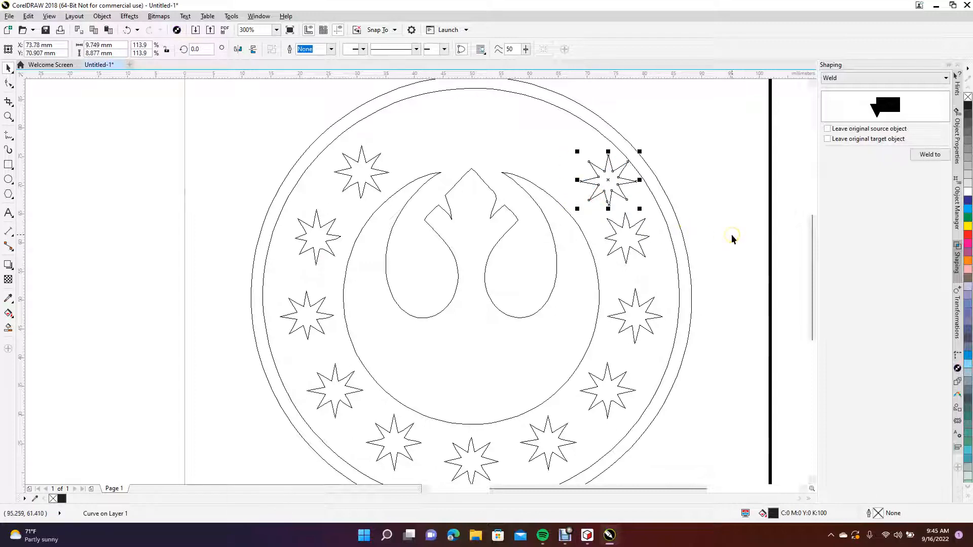
pyautogui.hotkey('ctrl', 'z')
pyautogui.moveTo(644, 182); pyautogui.dragTo(633, 197)
pyautogui.hotkey('ctrl', 'z')
pyautogui.click(690, 225)
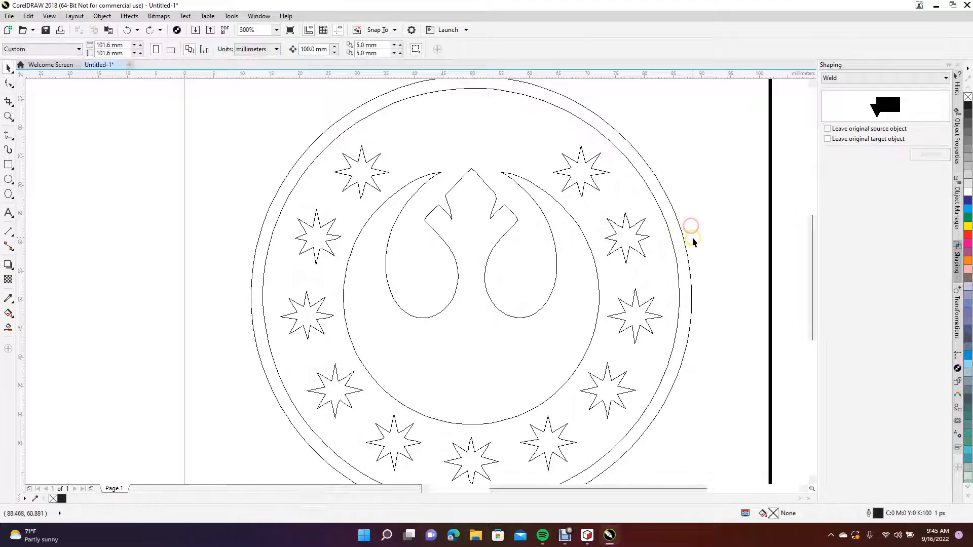
# Return the display to Normal with the whole page in view
pyautogui.scroll(-2, 693, 242)
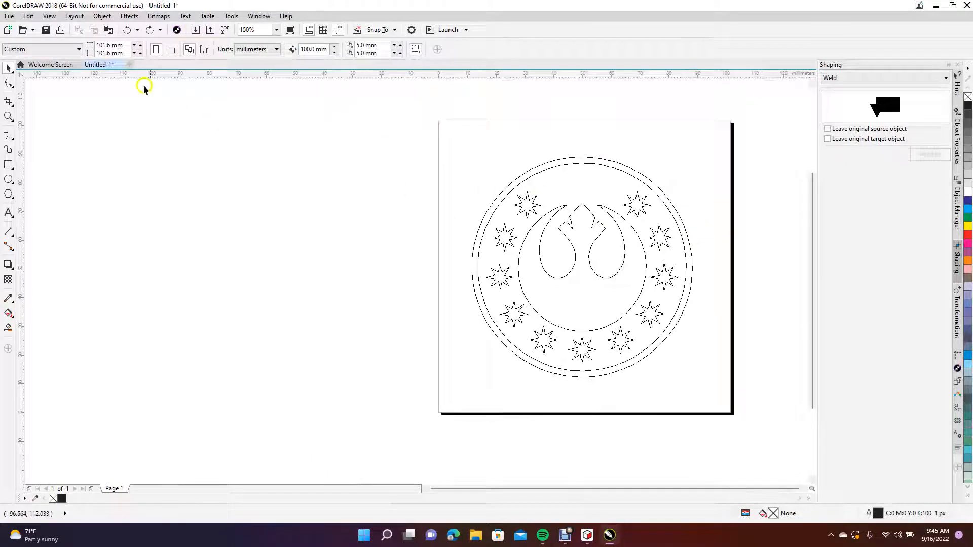
pyautogui.click(49, 17)
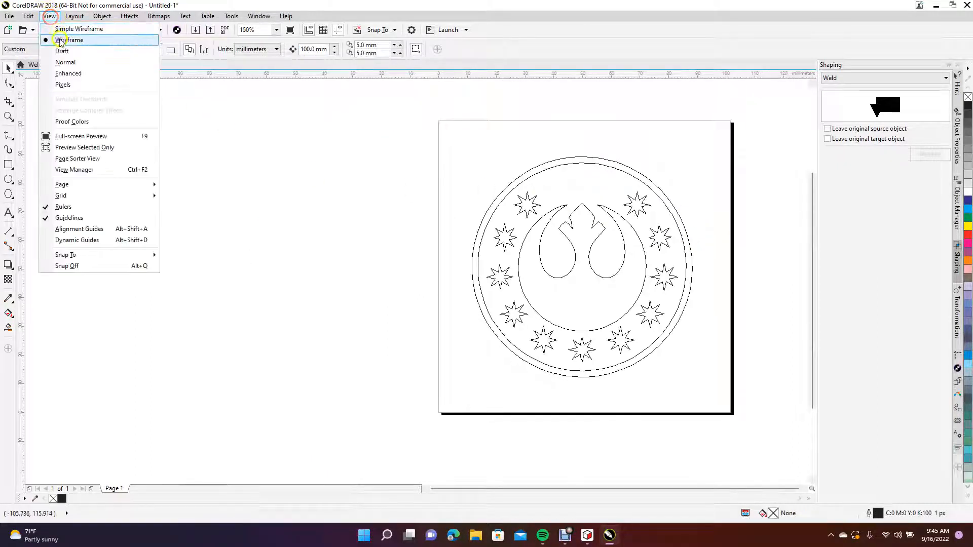
pyautogui.click(65, 64)
# Select the whole emblem and export it to the Desktop as an SVG file named Logo with the default SVG settings
pyautogui.moveTo(409, 127); pyautogui.dragTo(731, 422)
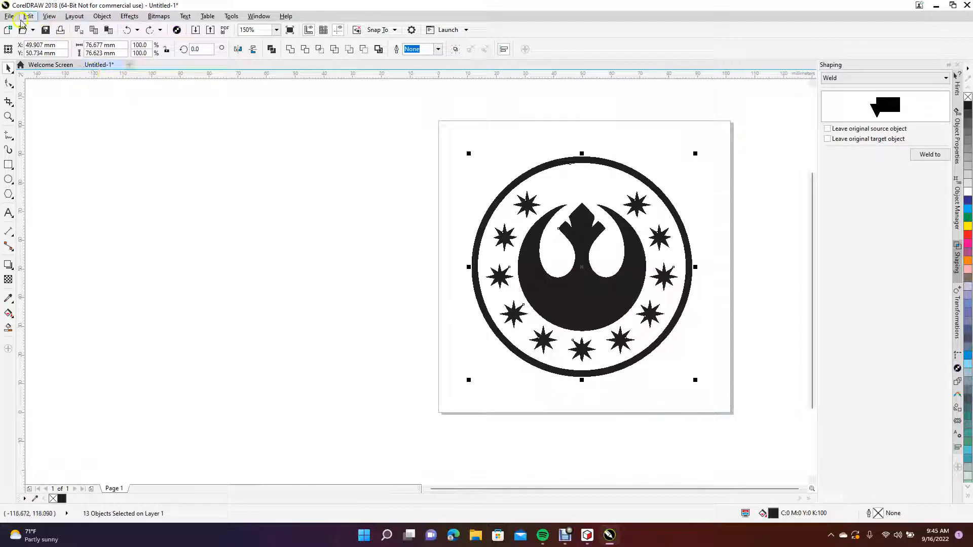
pyautogui.click(9, 17)
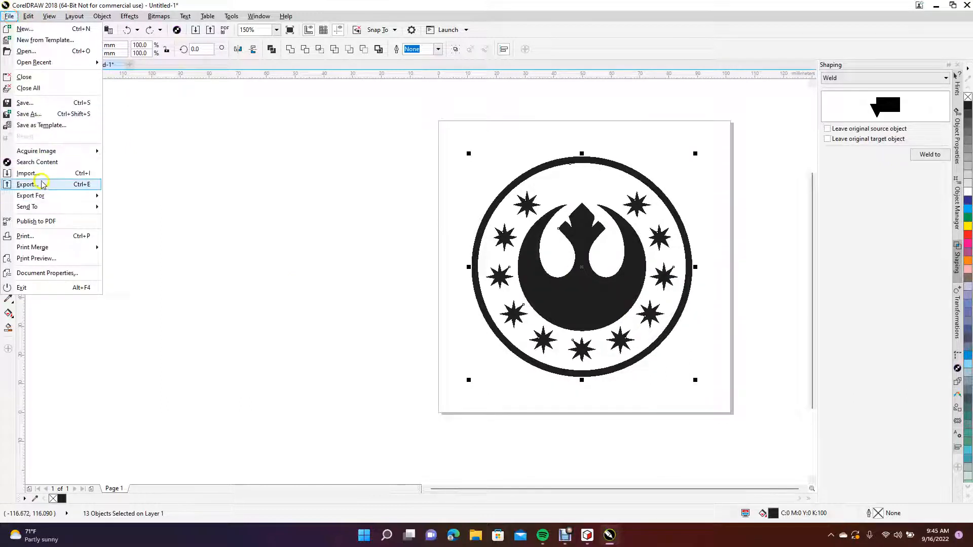
pyautogui.click(27, 184)
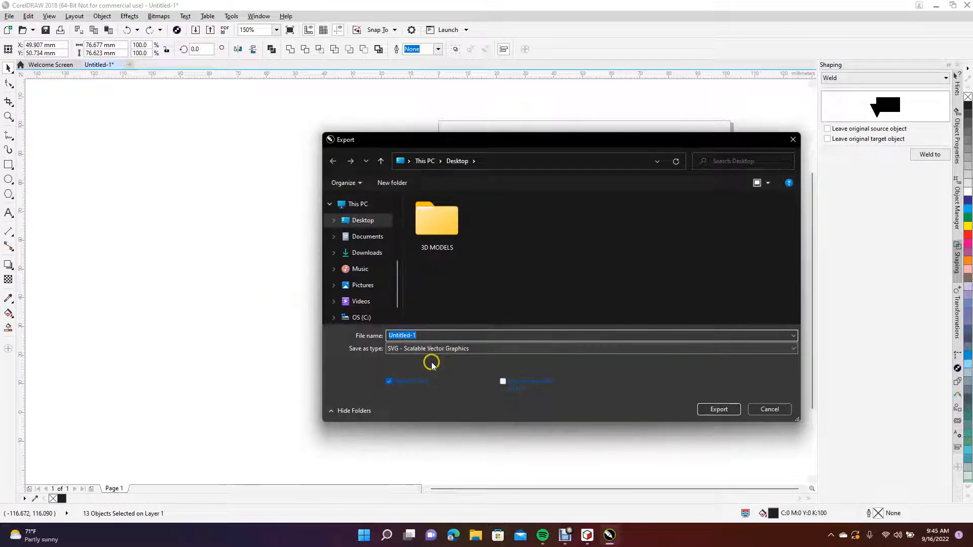
pyautogui.write('ogo')
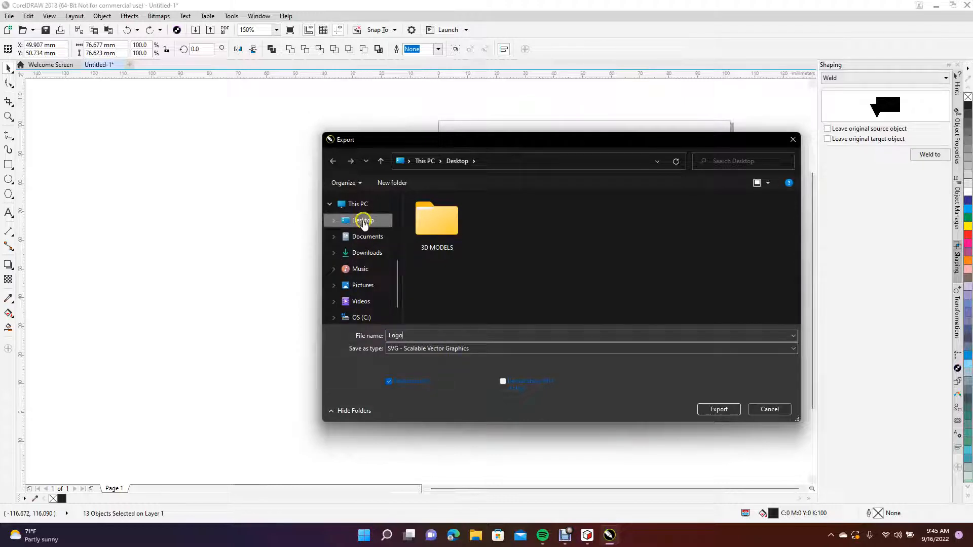
pyautogui.click(710, 408)
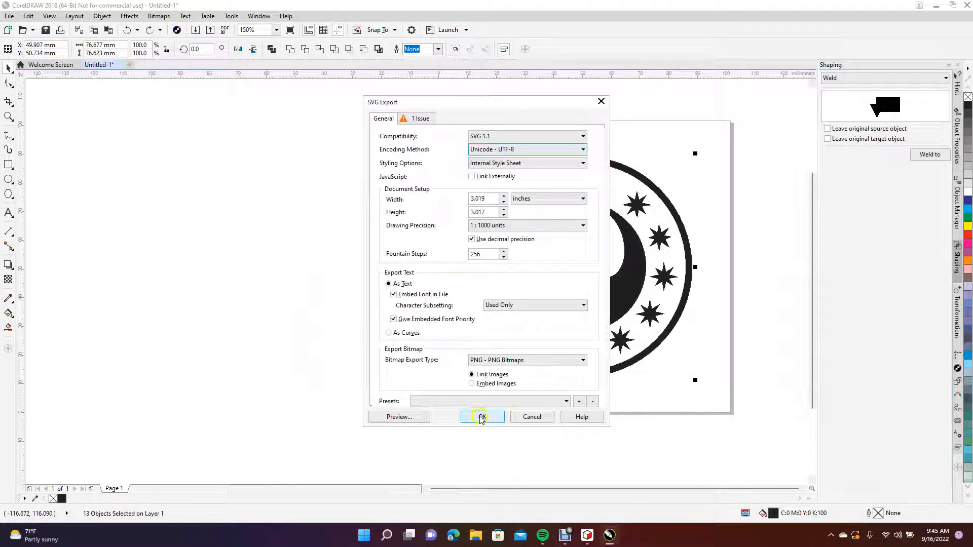
pyautogui.click(480, 418)
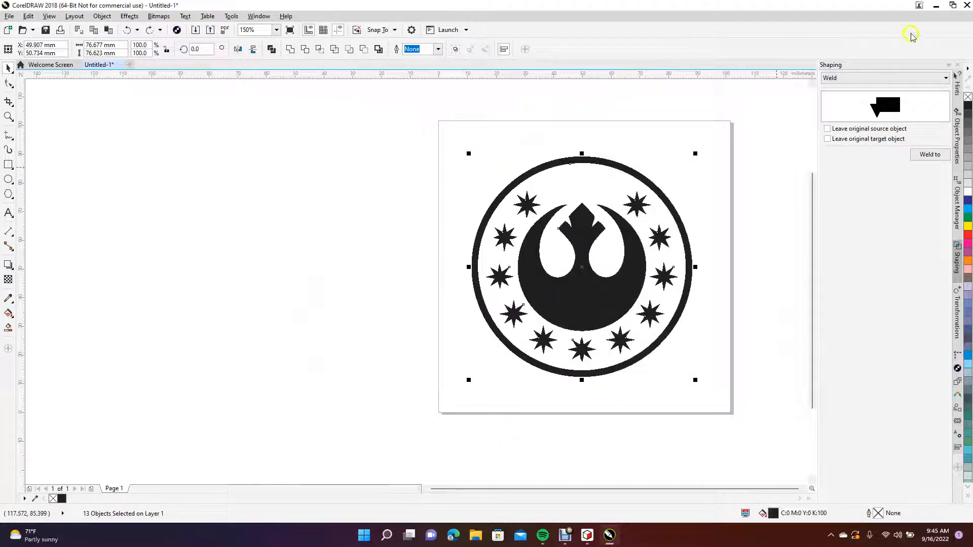
# Minimise CorelDRAW, start FreeCAD 0.18 and create a new empty document
pyautogui.click(935, 6)
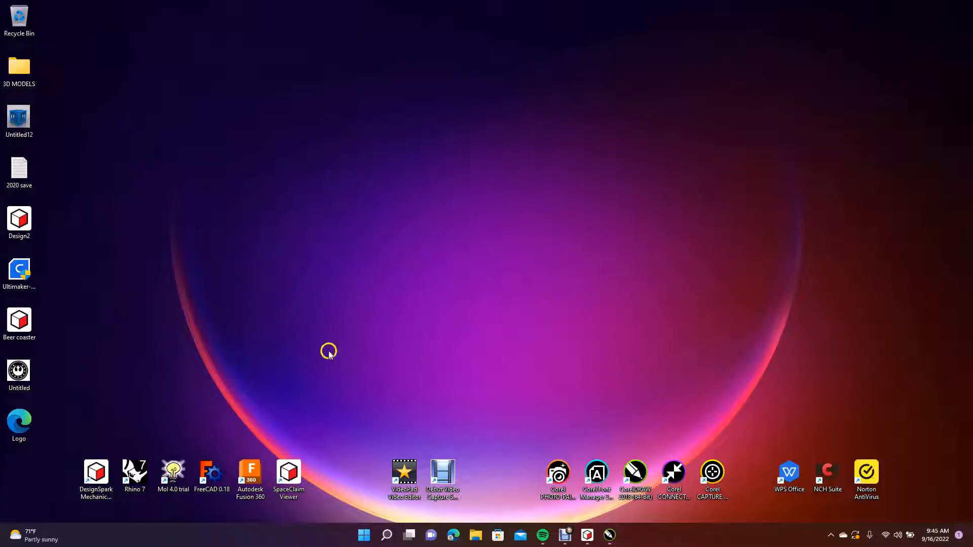
pyautogui.doubleClick(214, 473)
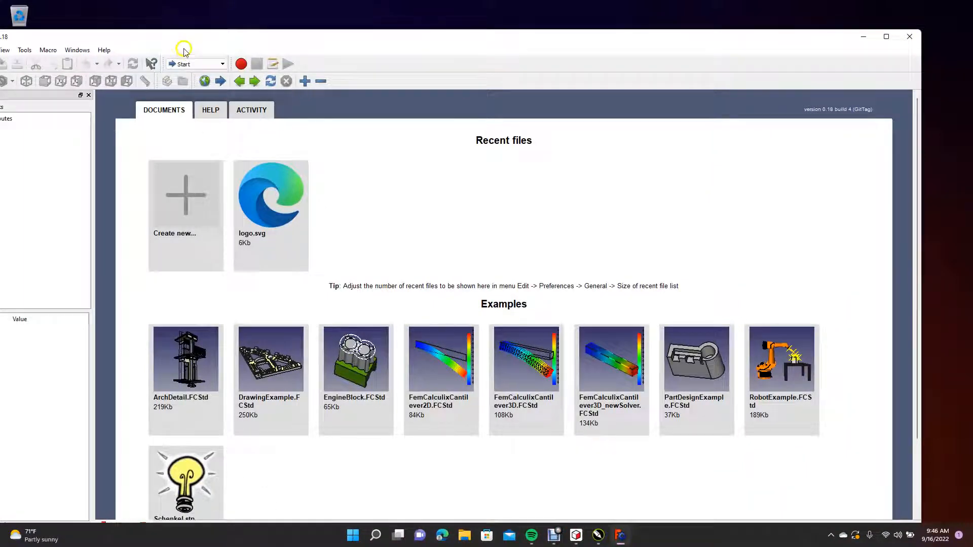
pyautogui.moveTo(184, 42); pyautogui.dragTo(343, 36)
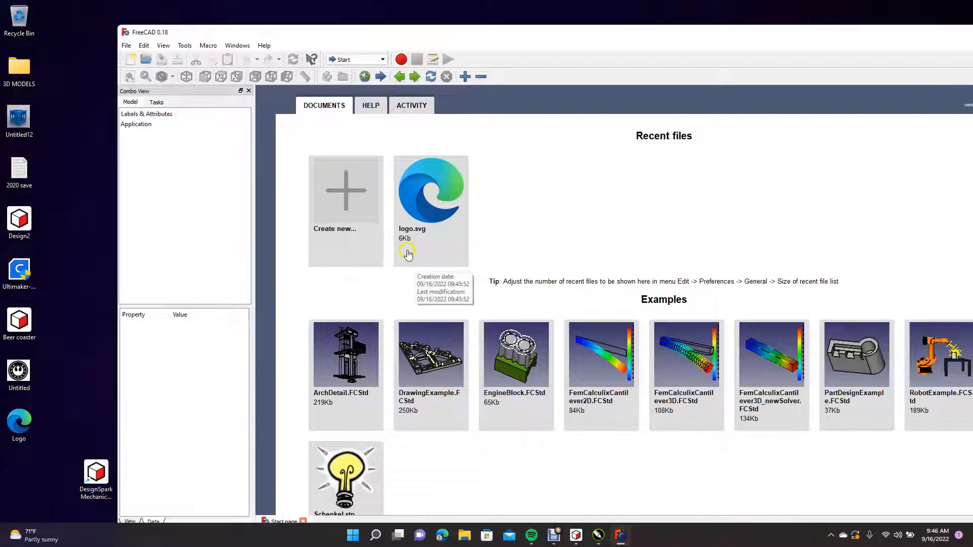
pyautogui.click(346, 197)
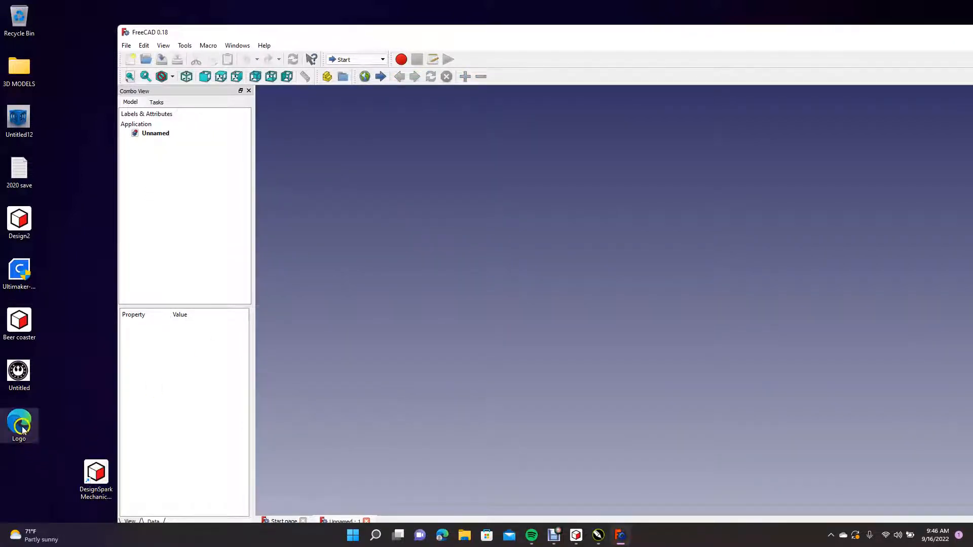
# Bring the Logo SVG file from the desktop into the new document as geometry (importSVG)
pyautogui.moveTo(33, 441); pyautogui.dragTo(389, 297)
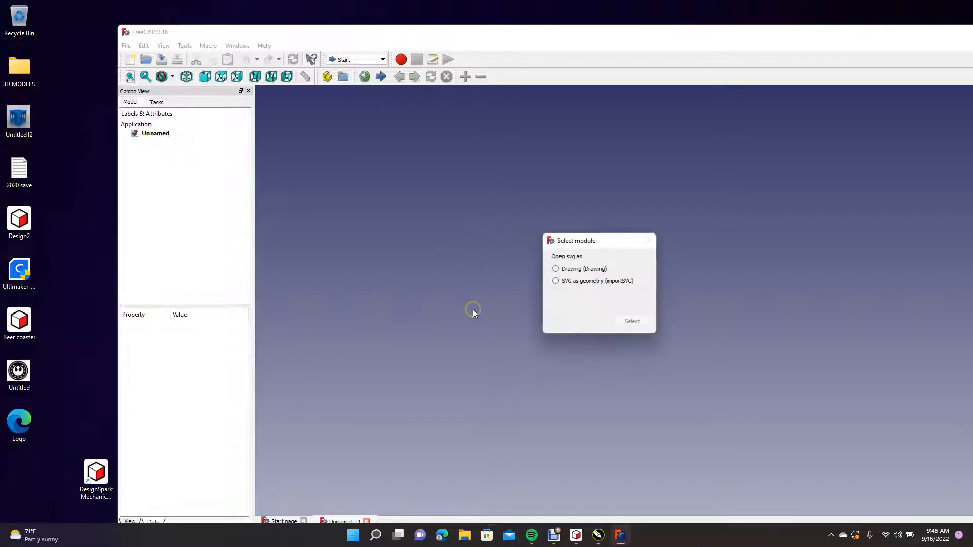
pyautogui.click(556, 281)
pyautogui.click(632, 321)
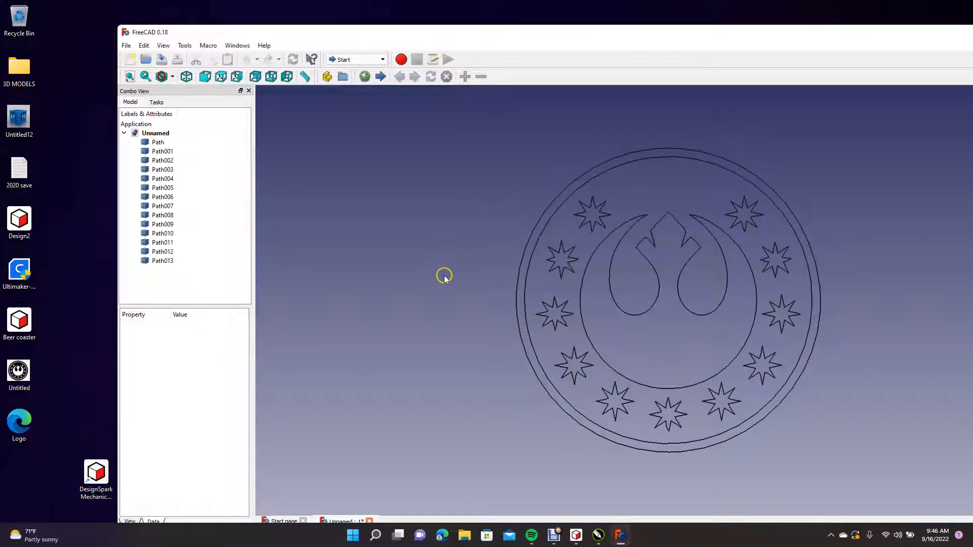
# Select all imported paths and export them to the Desktop as a STEP with colors file named Logo new
pyautogui.hotkey('ctrl', 'a')
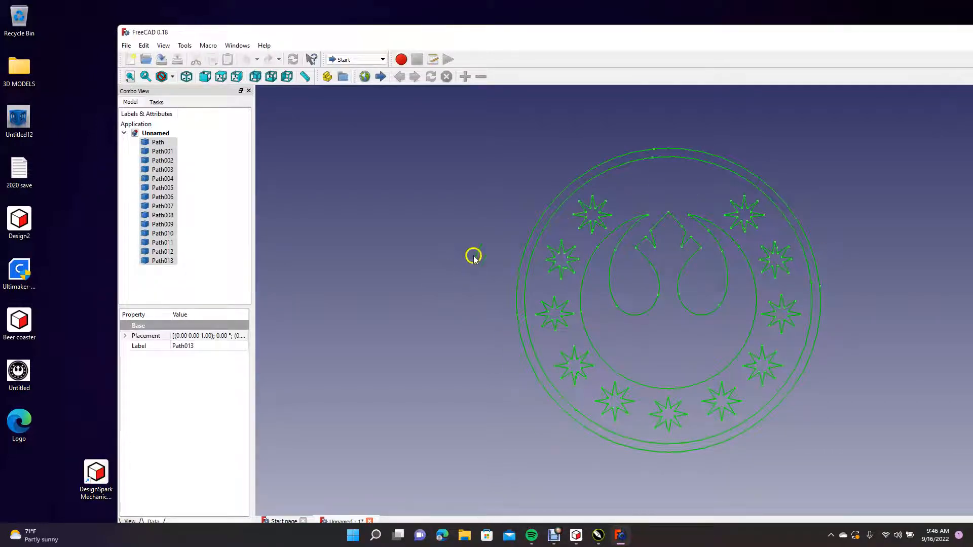
pyautogui.click(126, 45)
pyautogui.click(147, 168)
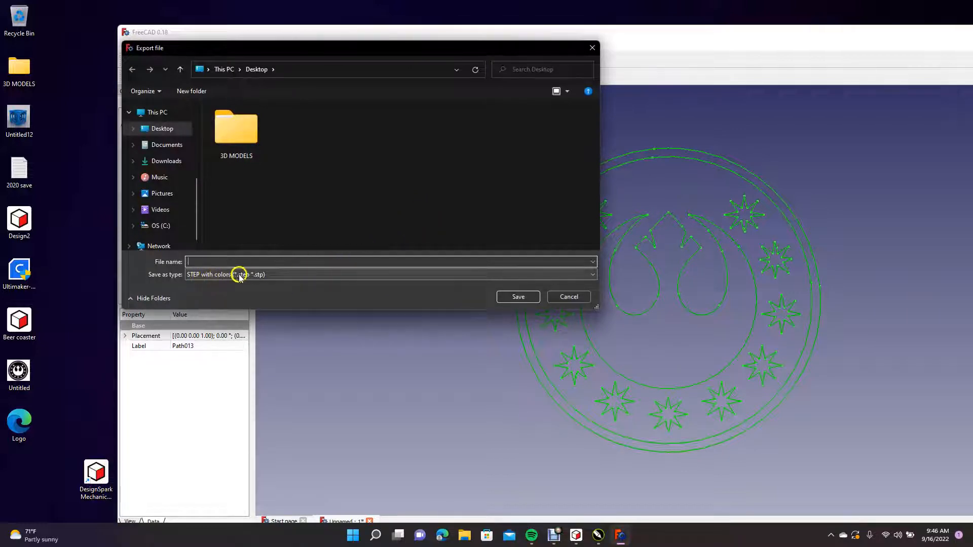
pyautogui.write('Lo')
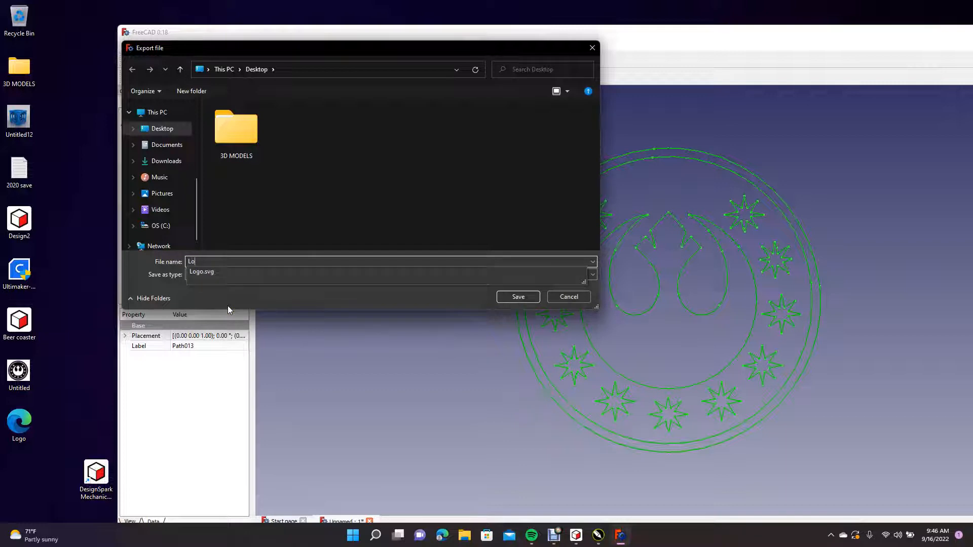
pyautogui.write('go new')
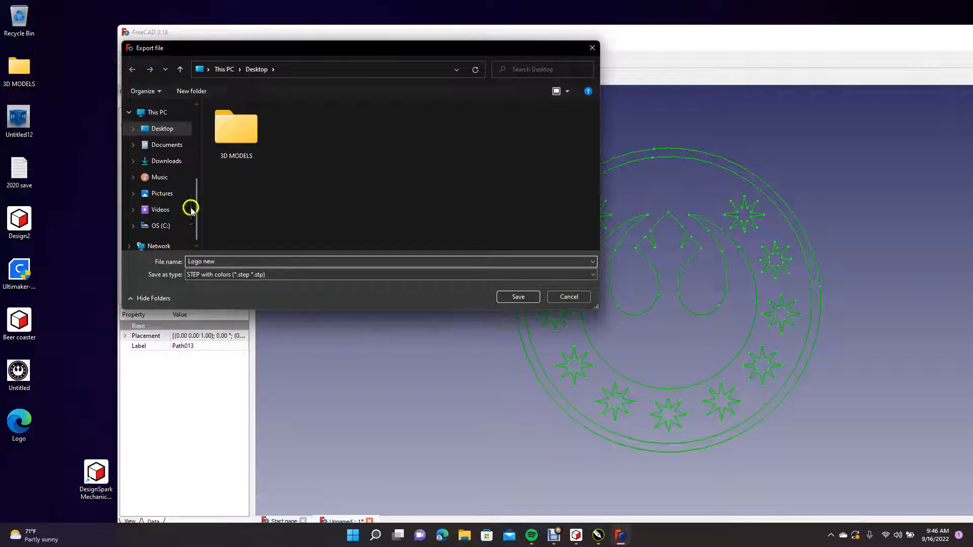
pyautogui.click(162, 129)
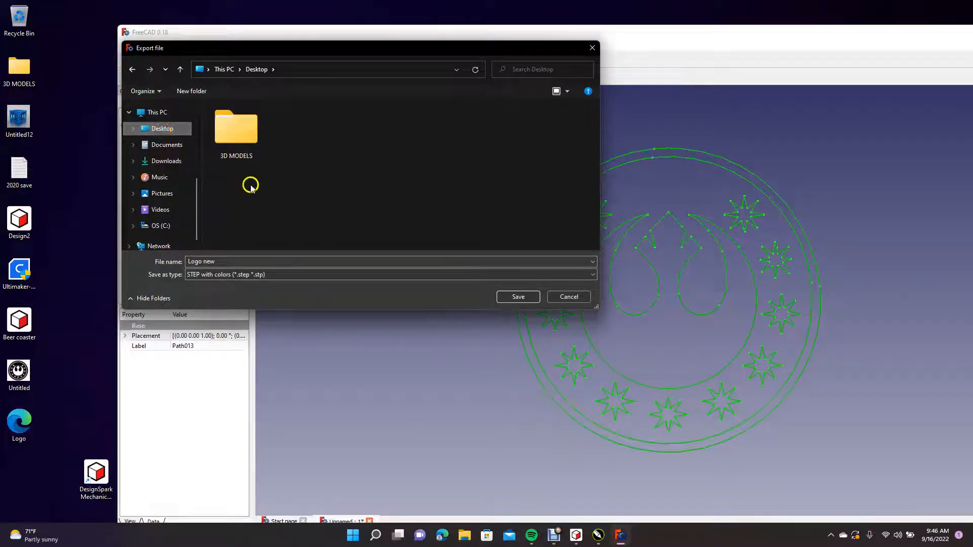
pyautogui.click(519, 297)
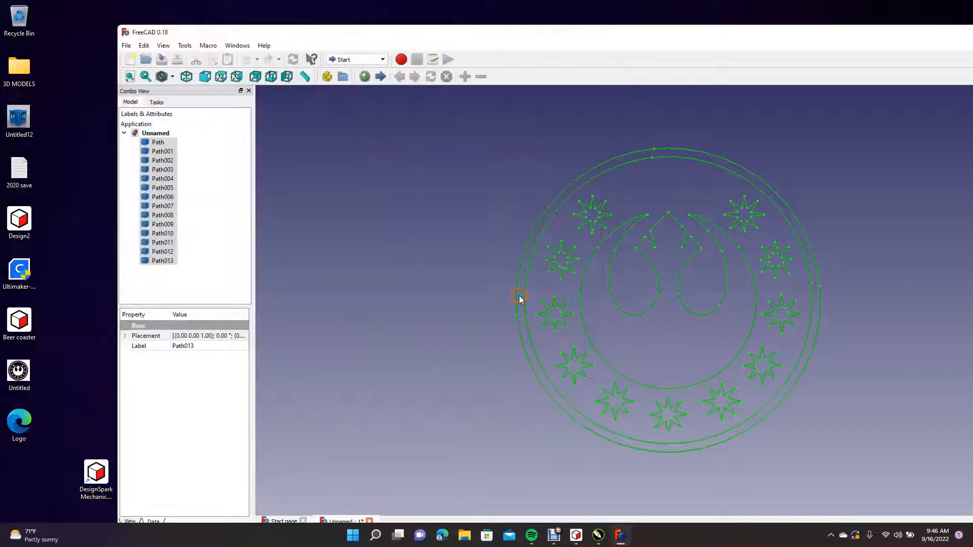
# Close FreeCAD, discarding the unsaved document, and switch to the Beer coaster model in DesignSpark Mechanical
pyautogui.click(512, 265)
pyautogui.moveTo(679, 28); pyautogui.dragTo(473, 58)
pyautogui.click(858, 54)
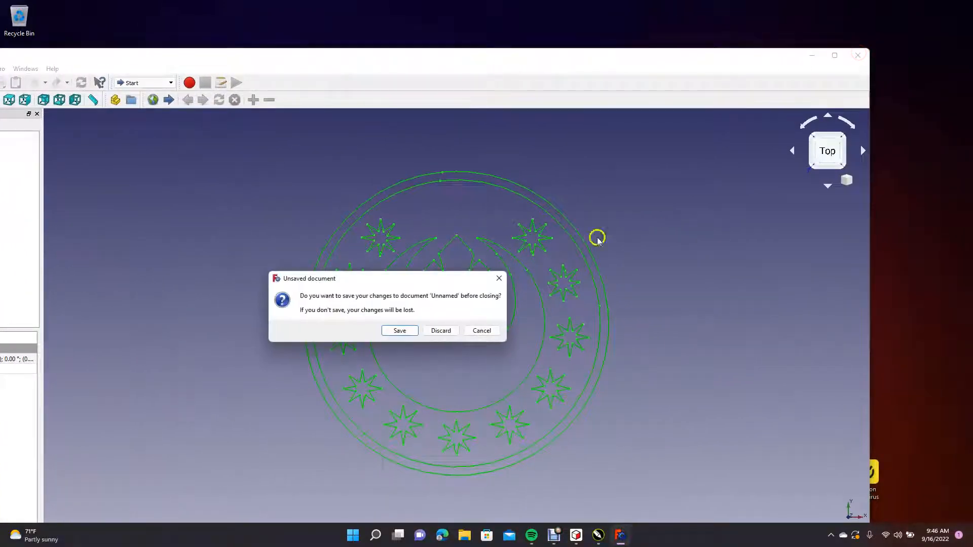
pyautogui.click(448, 337)
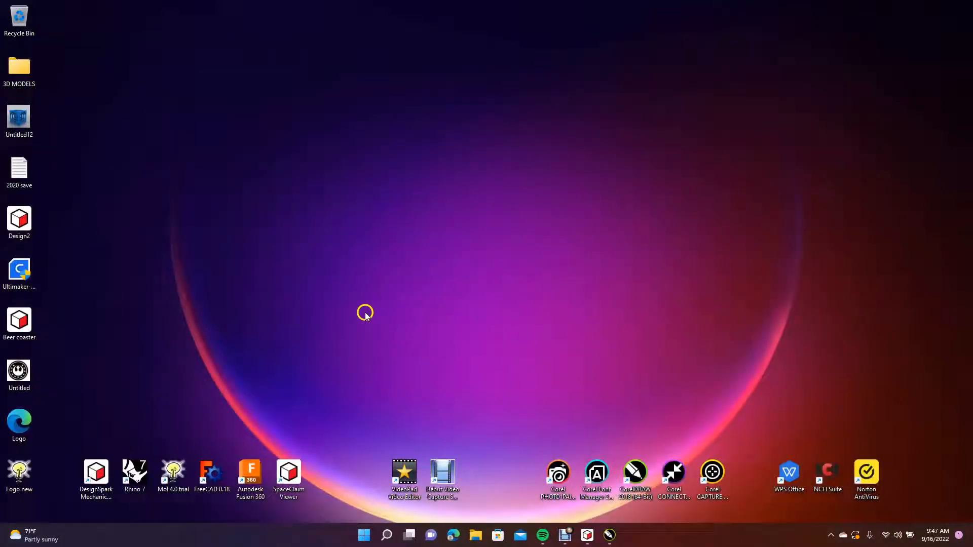
pyautogui.click(353, 308)
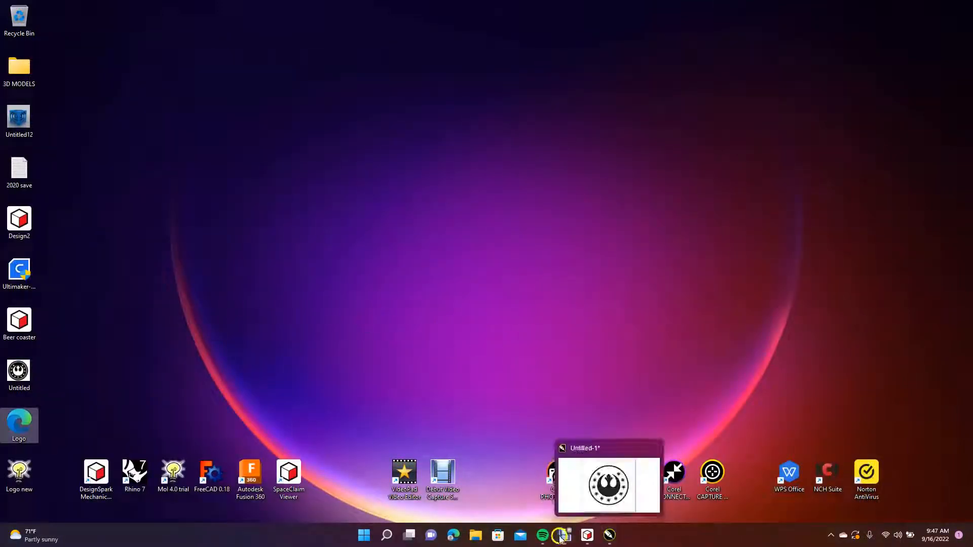
pyautogui.click(588, 535)
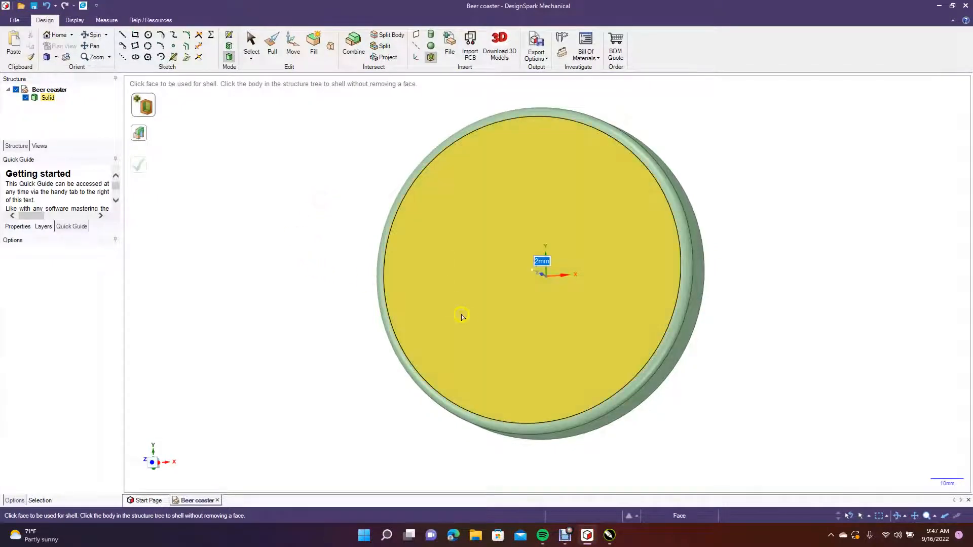
# Try shelling the coaster from its flat top face with a 2 mm wall, and undo it
pyautogui.click(458, 293)
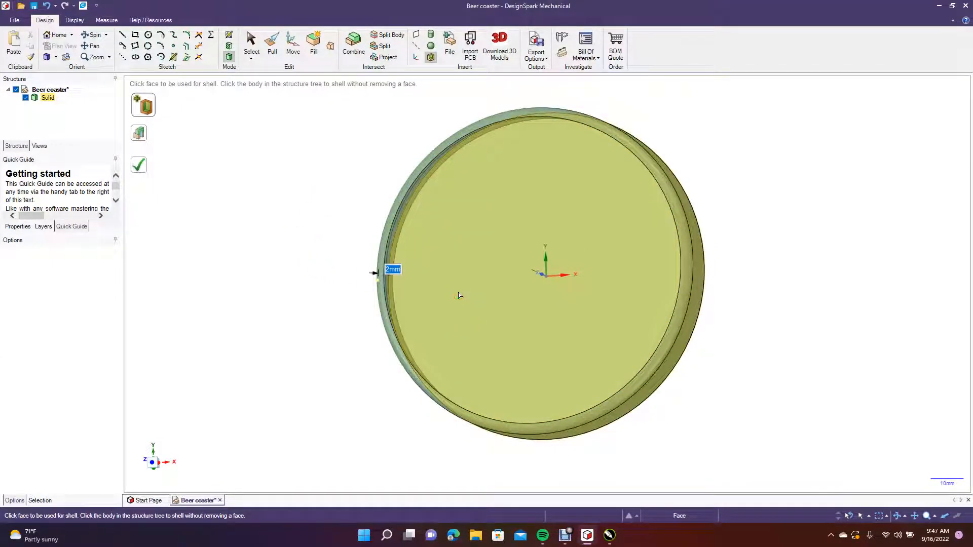
pyautogui.hotkey('ctrl', 'z')
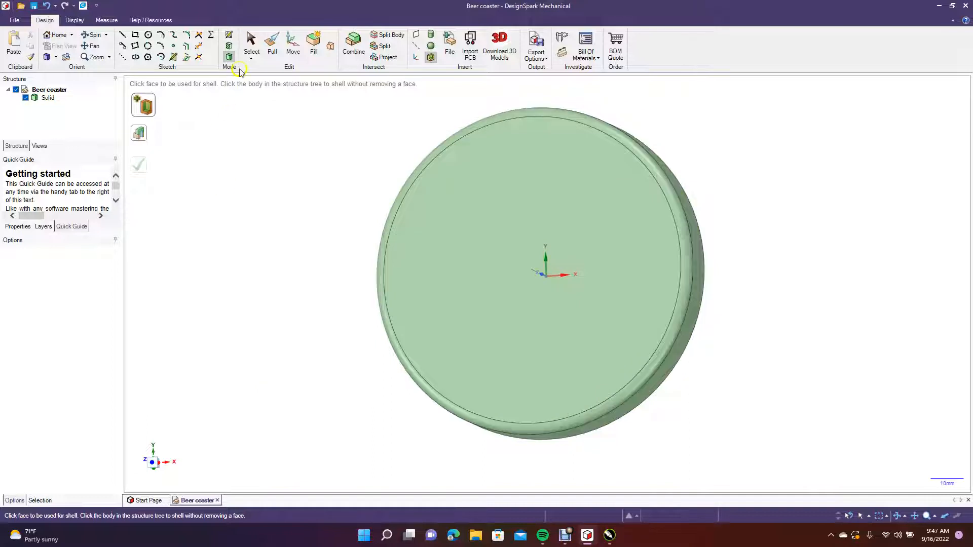
pyautogui.click(251, 43)
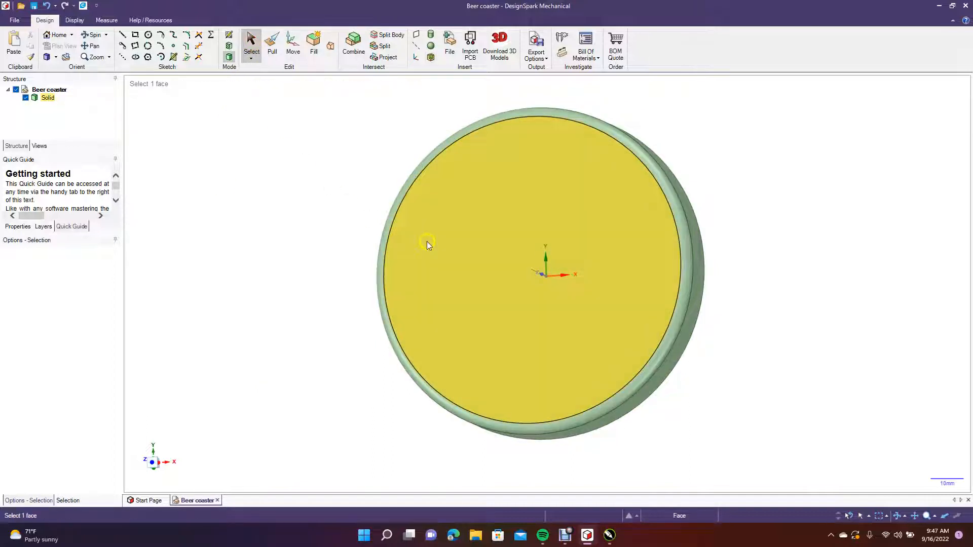
# View the coaster's top face in plan and insert the Logo new STEP file from the Desktop into the design
pyautogui.click(426, 241)
pyautogui.click(58, 51)
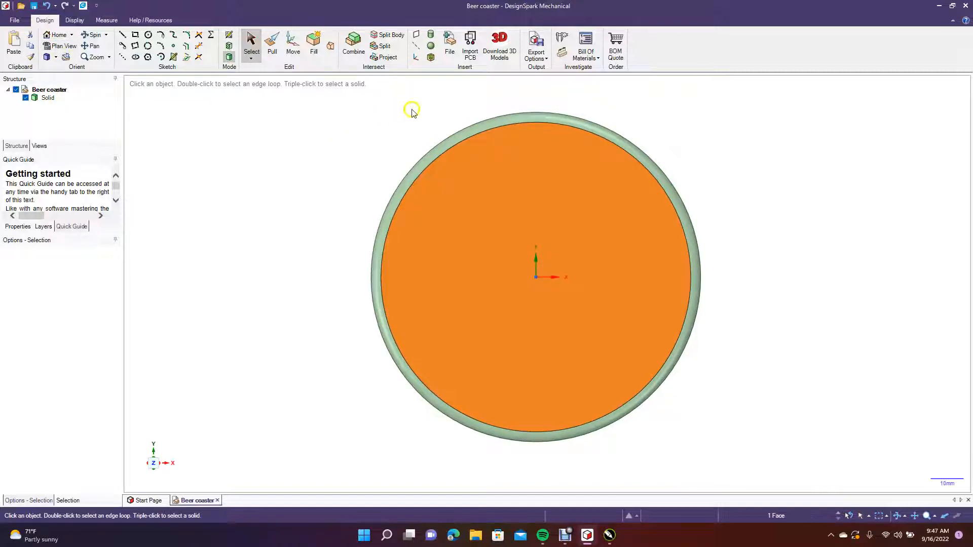
pyautogui.click(448, 49)
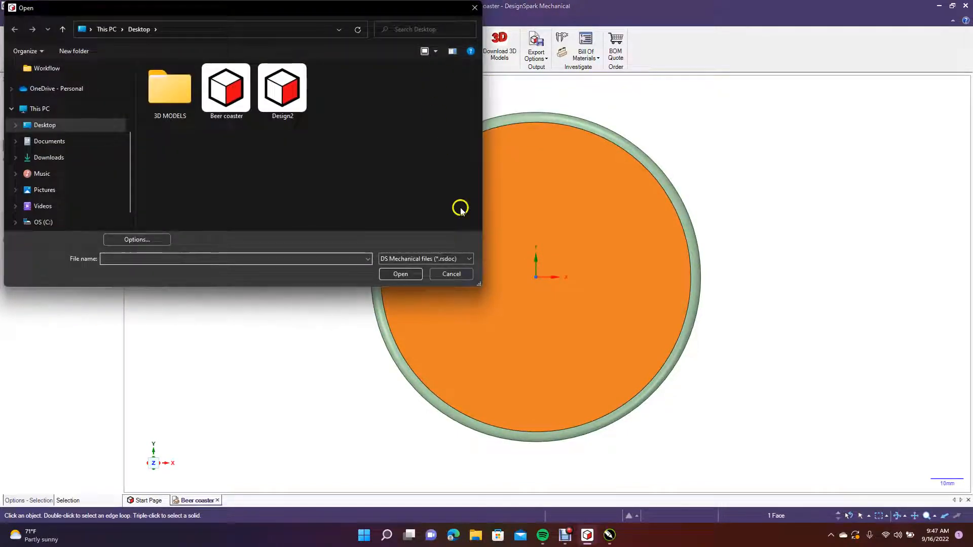
pyautogui.click(418, 258)
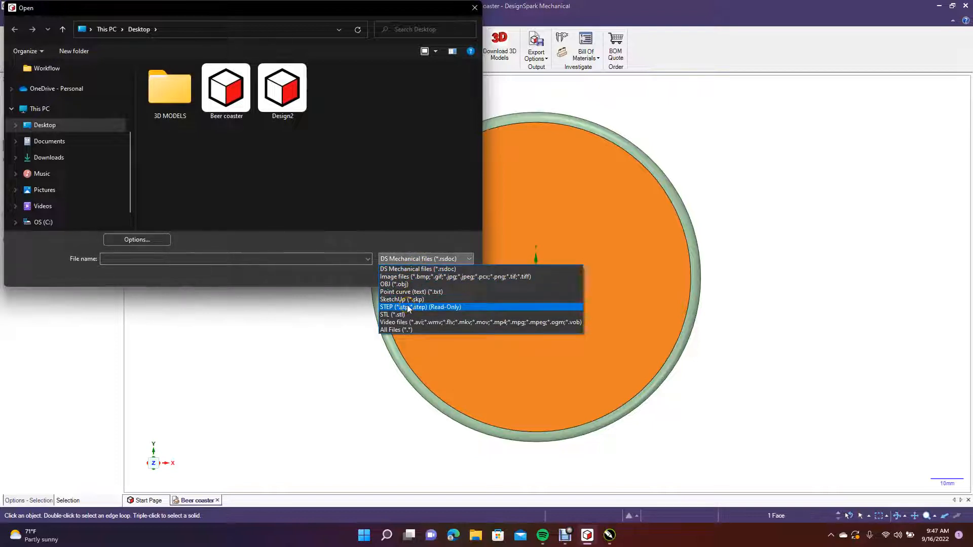
pyautogui.click(407, 307)
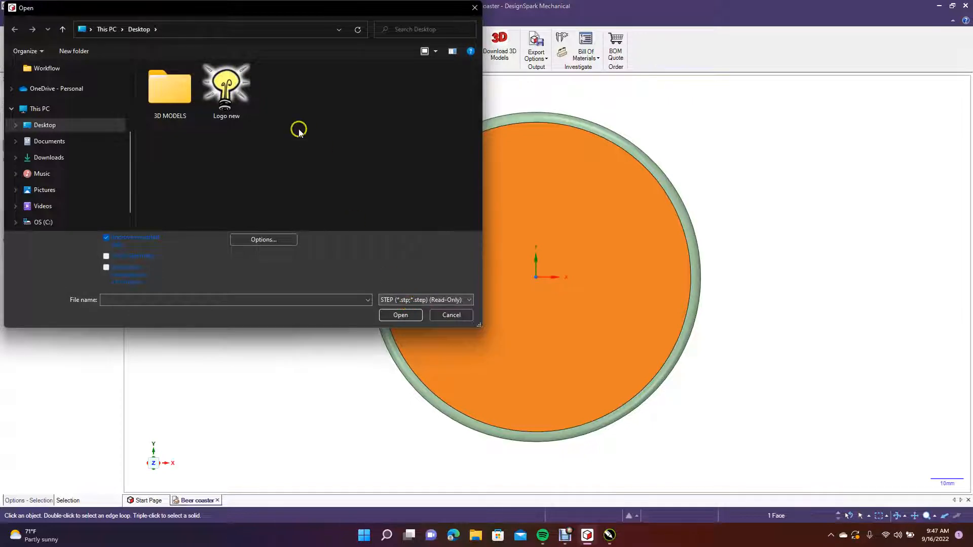
pyautogui.doubleClick(227, 99)
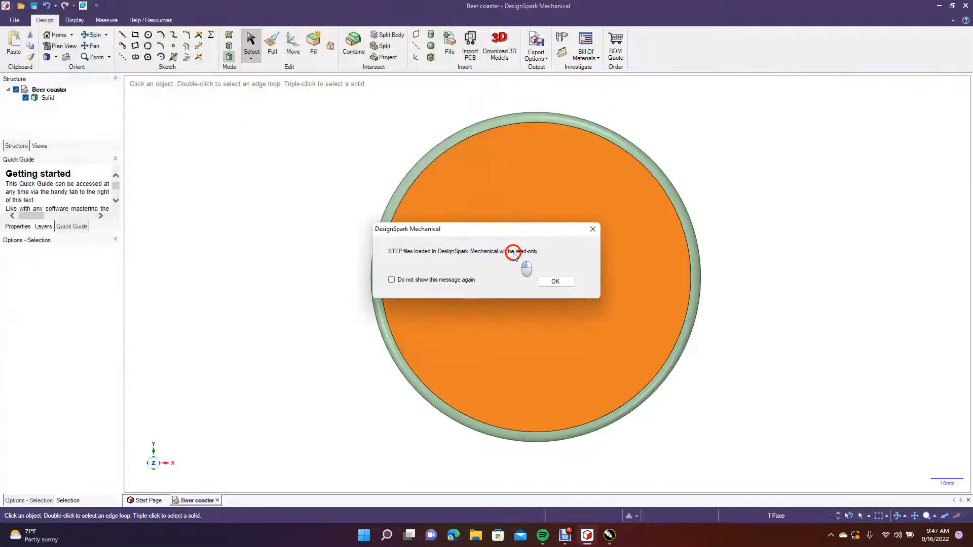
pyautogui.click(555, 281)
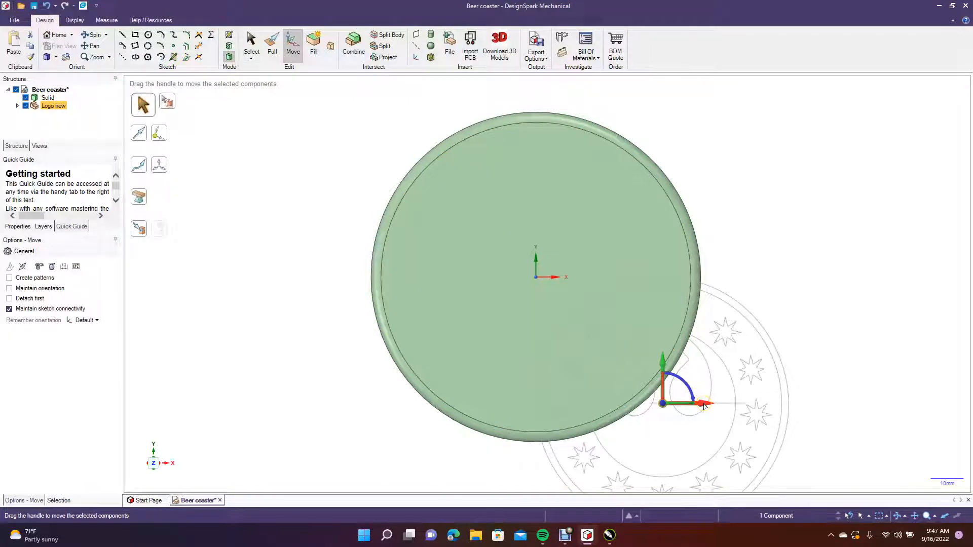
# Move the inserted logo about 73 mm along X, clear of the coaster, and fill all its curves into surfaces
pyautogui.click(704, 404)
pyautogui.moveTo(704, 405); pyautogui.dragTo(946, 413)
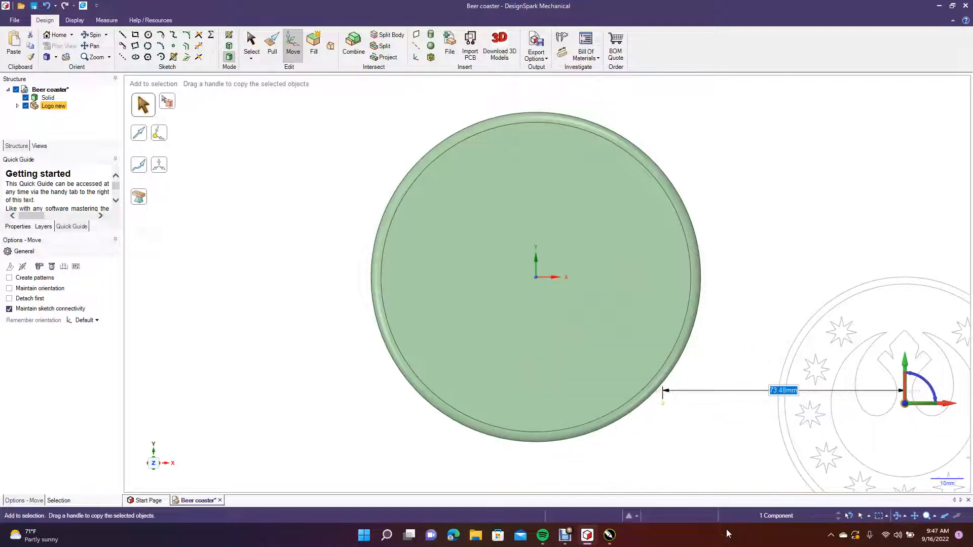
pyautogui.scroll(-3, 716, 269)
pyautogui.moveTo(638, 246); pyautogui.dragTo(811, 437)
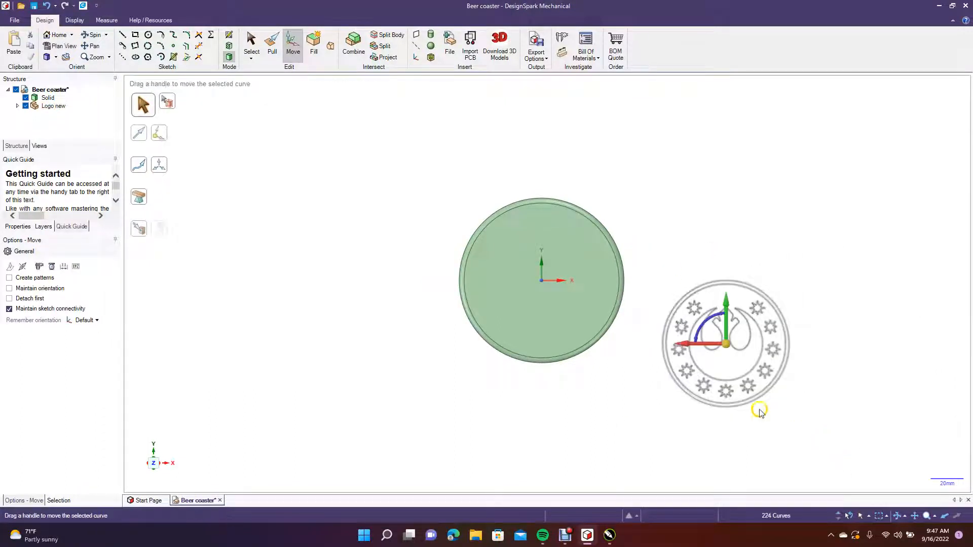
pyautogui.click(314, 43)
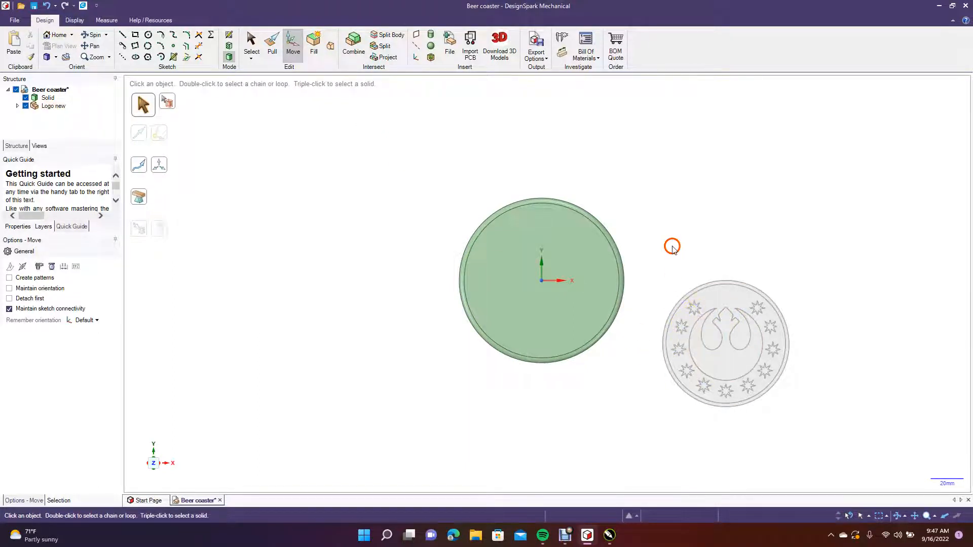
# Delete the filled background face between the logo's outer ring and its central emblem
pyautogui.click(251, 40)
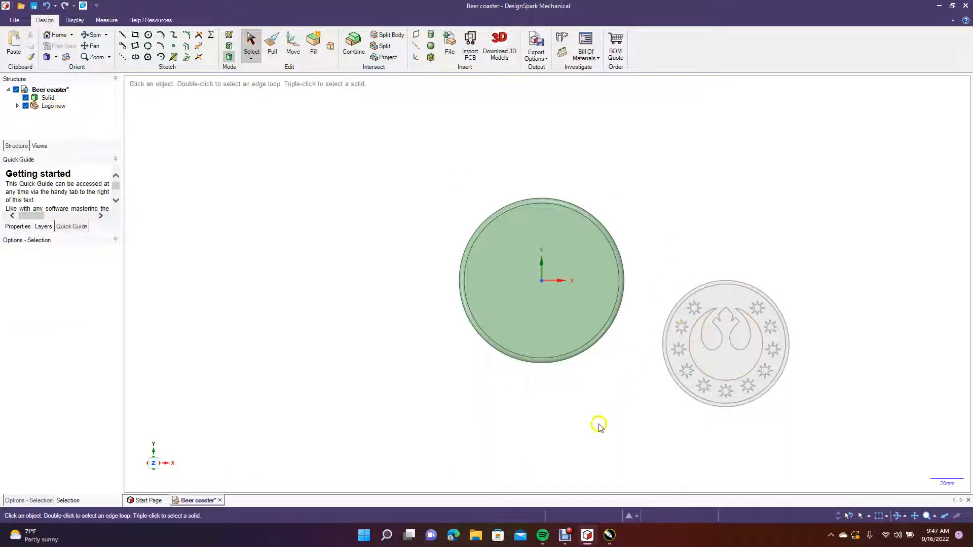
pyautogui.moveTo(646, 247); pyautogui.dragTo(855, 467)
pyautogui.click(843, 462)
pyautogui.click(724, 302)
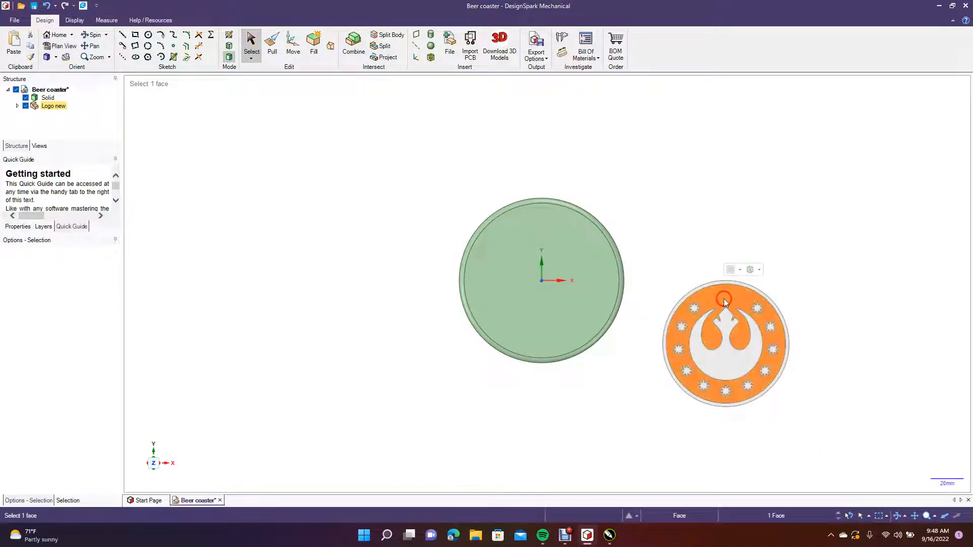
pyautogui.press('Delete')
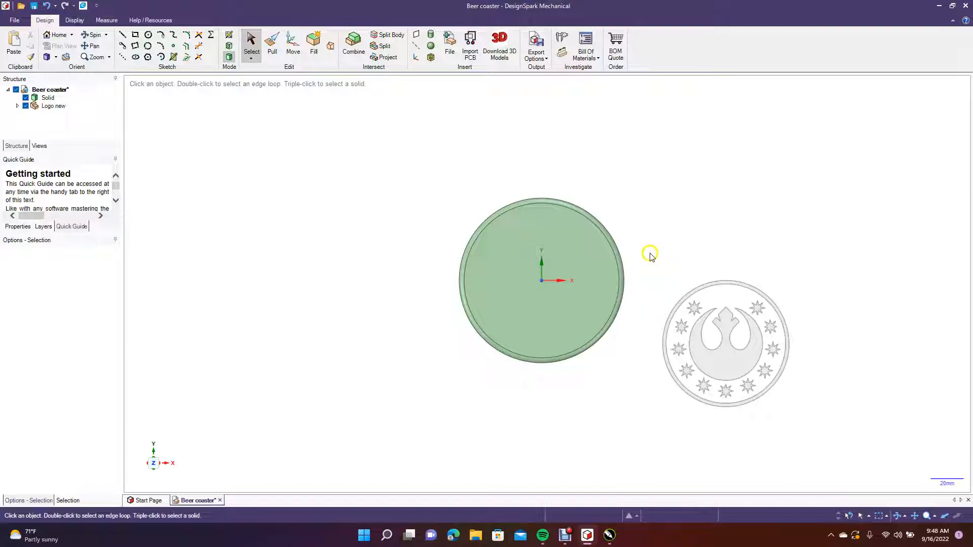
# Move the remaining ring, star and emblem faces onto the coaster's centre, shifting them about 38.4 mm along Y
pyautogui.moveTo(650, 255); pyautogui.dragTo(865, 484)
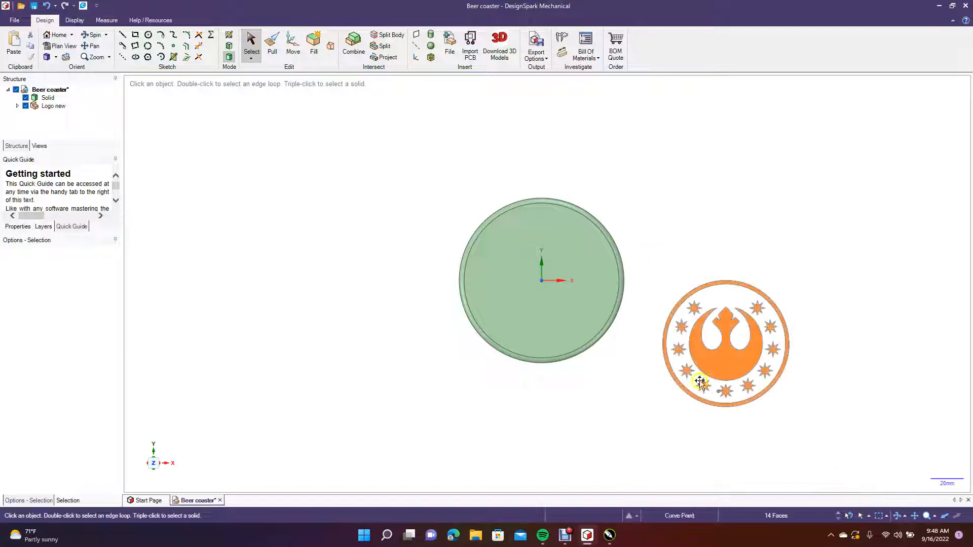
pyautogui.click(288, 54)
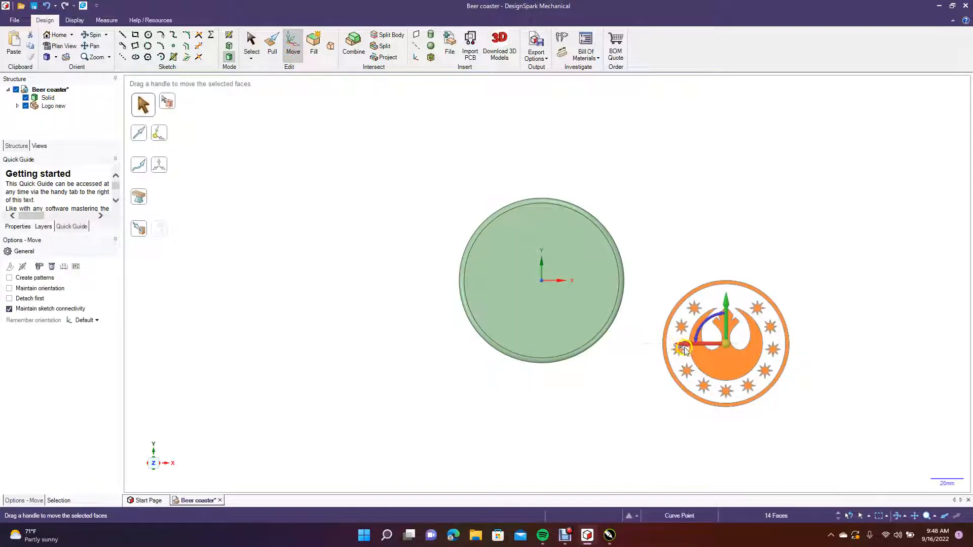
pyautogui.moveTo(684, 346); pyautogui.dragTo(499, 356)
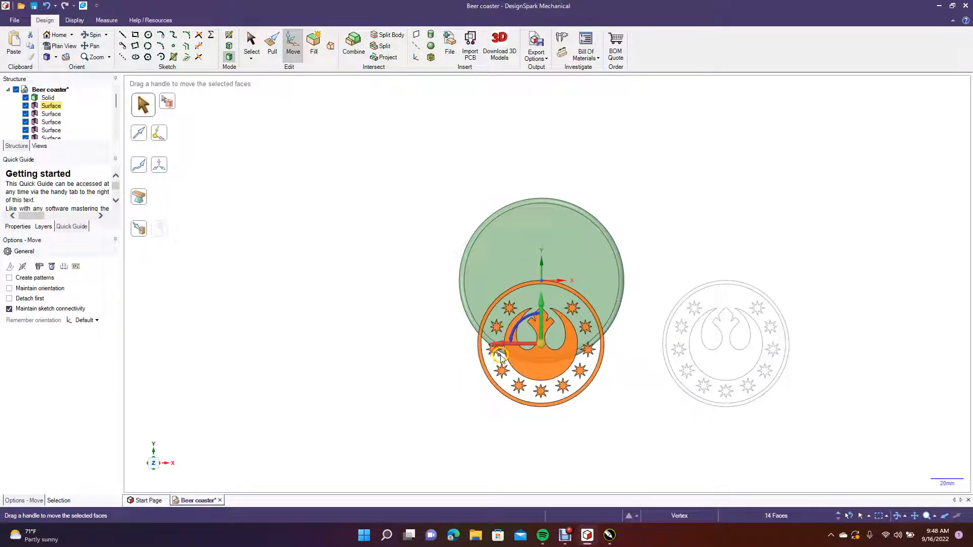
pyautogui.moveTo(547, 305); pyautogui.dragTo(532, 246)
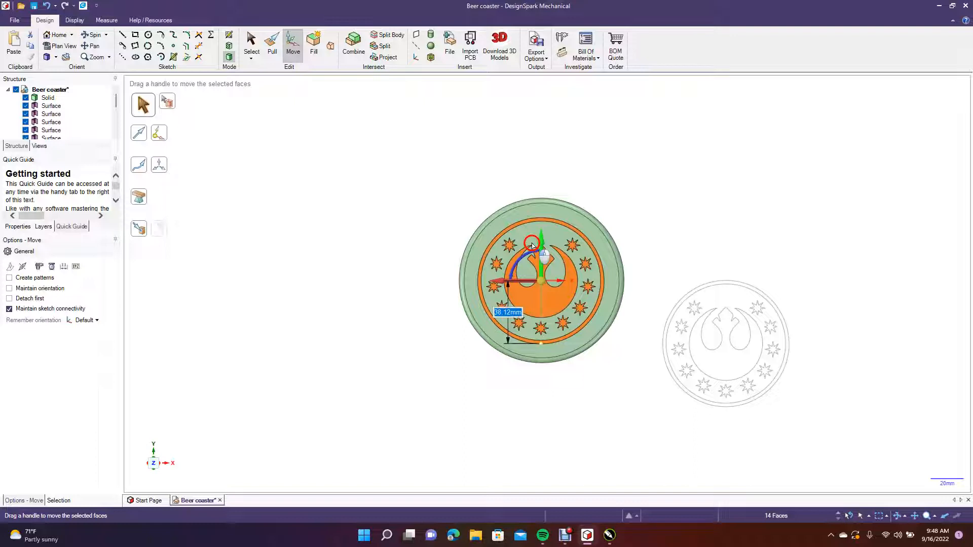
pyautogui.moveTo(532, 246); pyautogui.dragTo(532, 245)
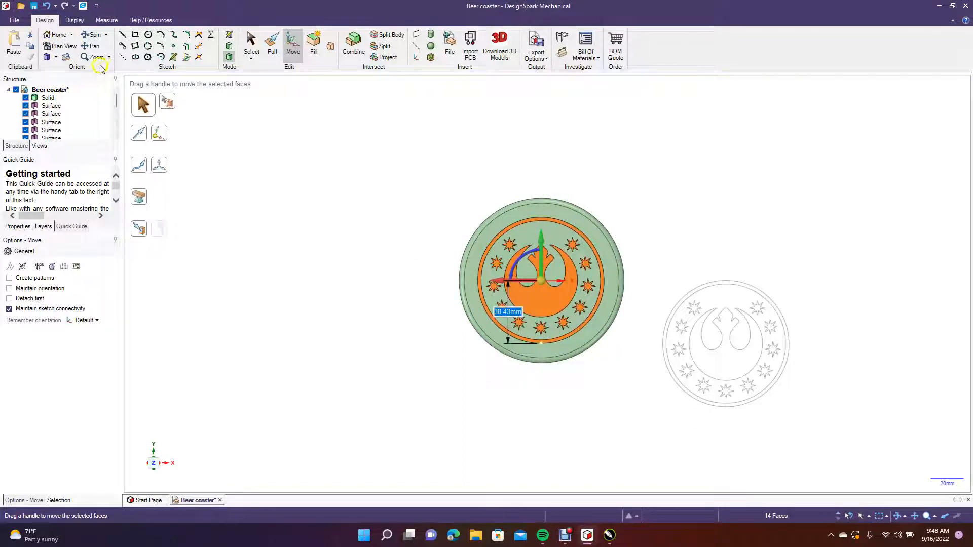
# Cut the selected logo faces about 6.1 mm deep into the coaster's top using Pull with the Cut option
pyautogui.click(92, 35)
pyautogui.moveTo(284, 317); pyautogui.dragTo(260, 324)
pyautogui.click(271, 48)
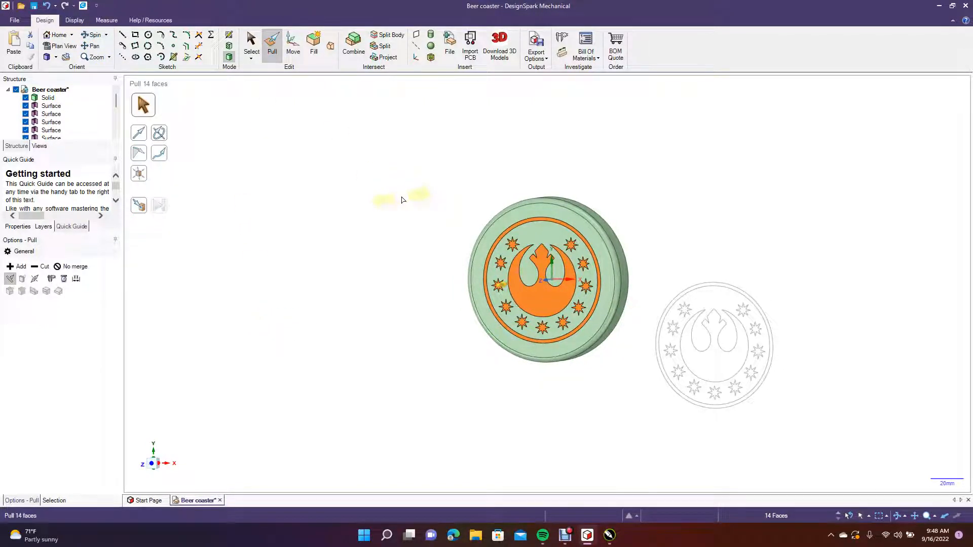
pyautogui.click(34, 266)
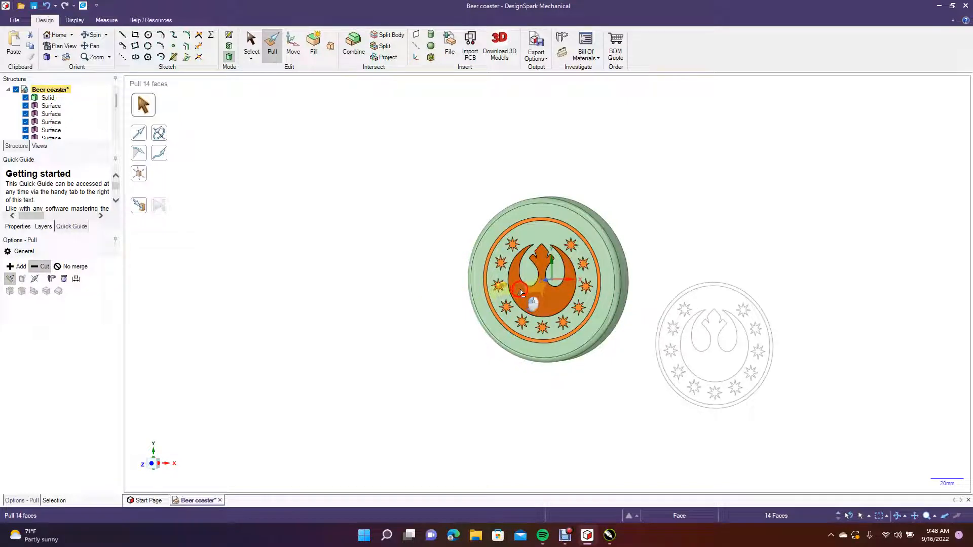
pyautogui.moveTo(524, 292); pyautogui.dragTo(530, 292)
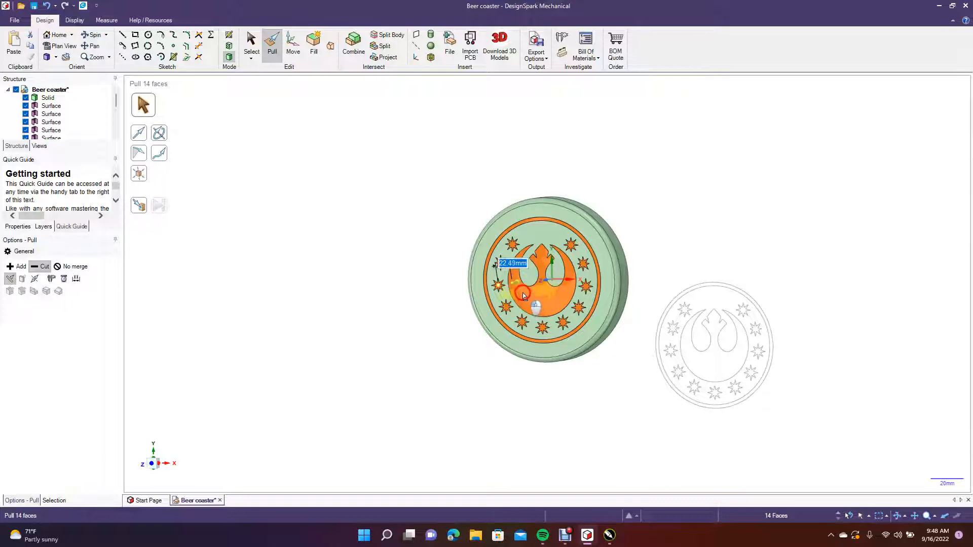
pyautogui.moveTo(522, 294); pyautogui.dragTo(519, 294)
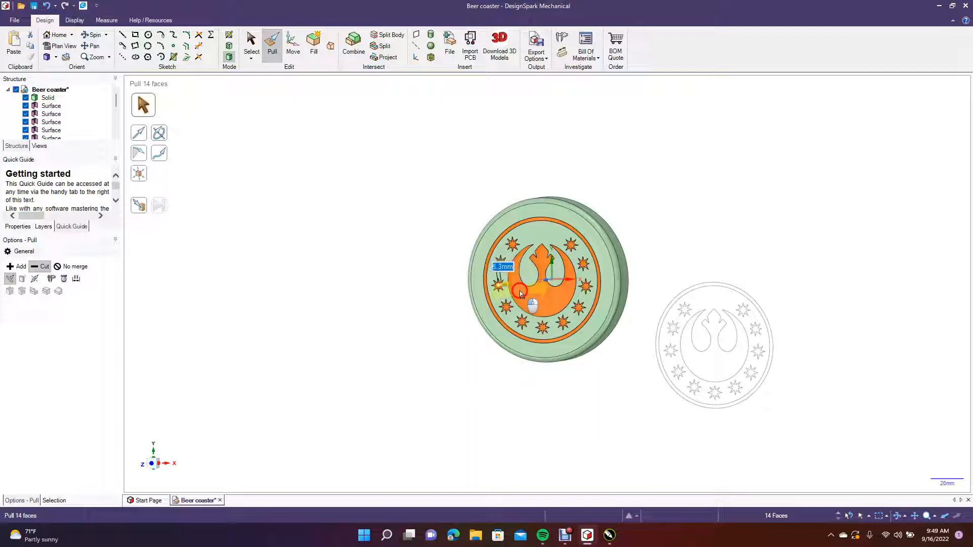
pyautogui.moveTo(520, 294); pyautogui.dragTo(522, 294)
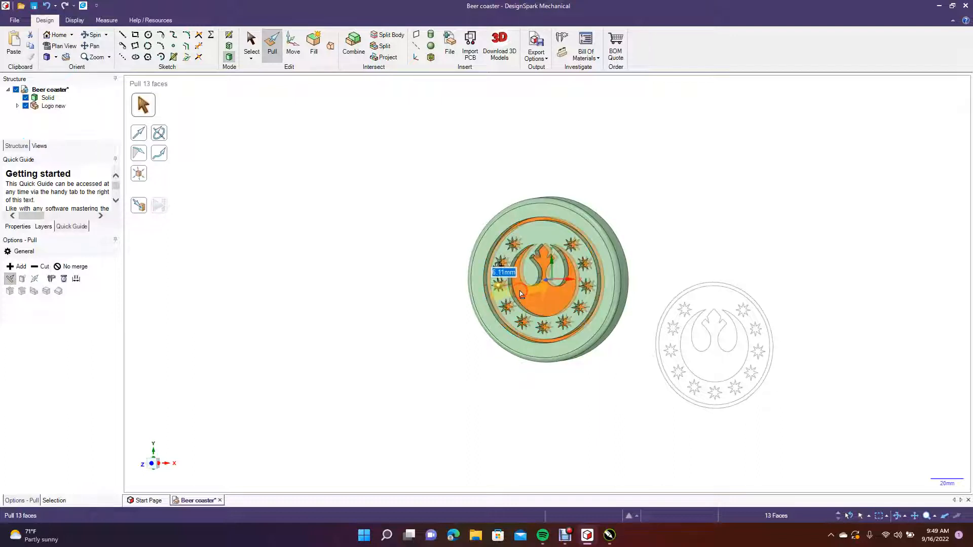
# Examine the recessed logo on the coaster from several angles
pyautogui.click(93, 35)
pyautogui.moveTo(295, 219)
pyautogui.mouseDown()
pyautogui.moveTo(329, 183)
pyautogui.moveTo(374, 195)
pyautogui.moveTo(282, 197)
pyautogui.moveTo(311, 241)
pyautogui.moveTo(404, 211)
pyautogui.moveTo(297, 224)
pyautogui.moveTo(293, 239)
pyautogui.moveTo(163, 174)
pyautogui.moveTo(103, 178)
pyautogui.moveTo(246, 208)
pyautogui.moveTo(341, 202)
pyautogui.moveTo(274, 204)
pyautogui.moveTo(282, 205)
pyautogui.mouseUp()
pyautogui.click(248, 42)
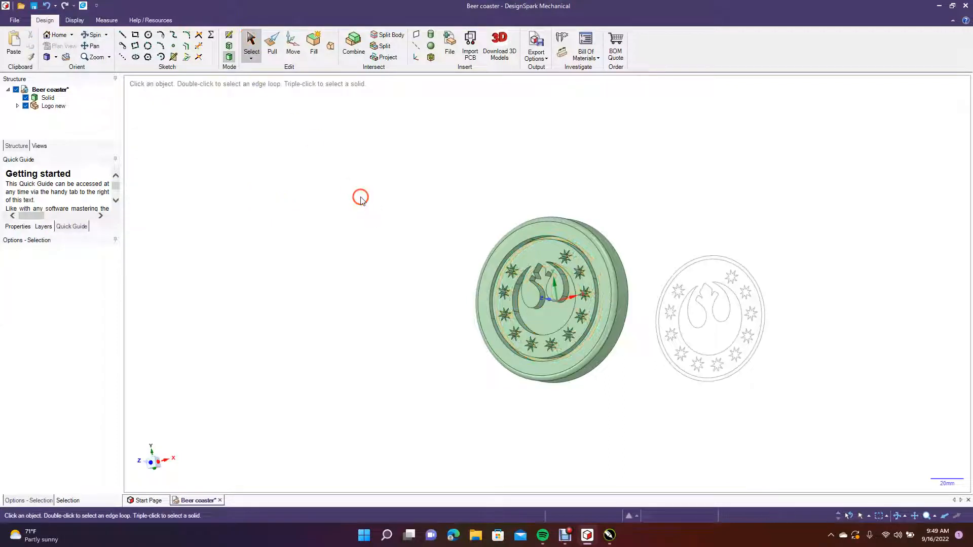
pyautogui.click(93, 35)
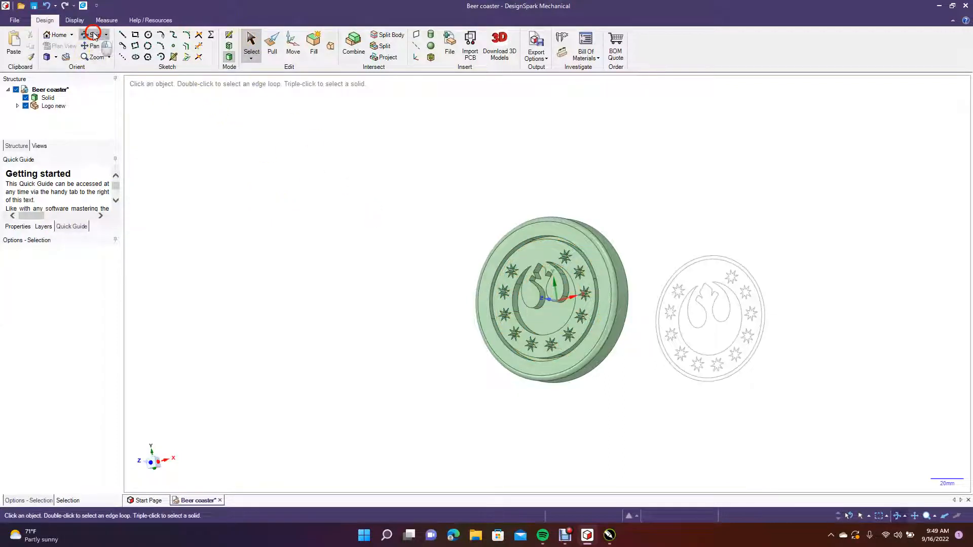
pyautogui.click(95, 32)
pyautogui.click(95, 36)
pyautogui.moveTo(374, 270); pyautogui.dragTo(406, 241)
# Delete the leftover Logo new component with its curves beside the coaster
pyautogui.click(251, 41)
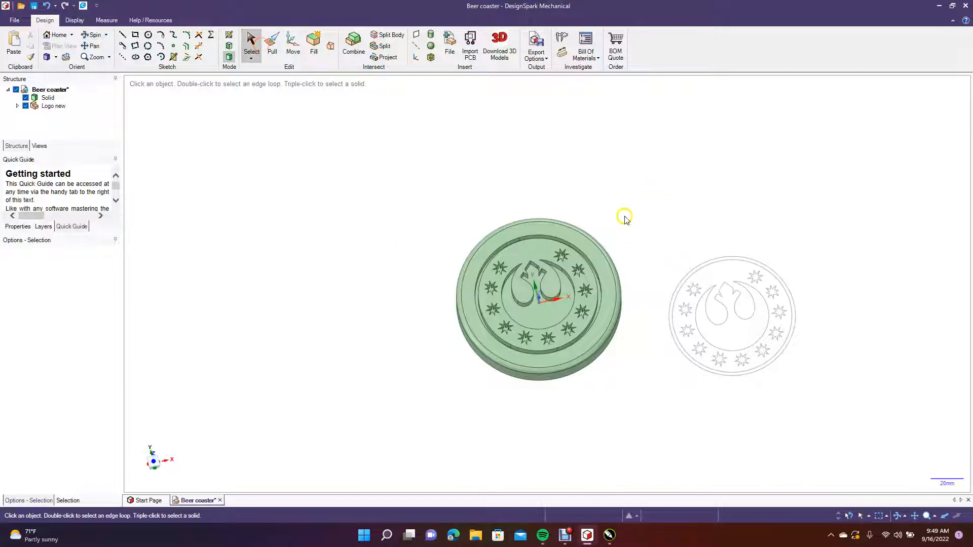
pyautogui.moveTo(624, 216)
pyautogui.mouseDown()
pyautogui.moveTo(836, 380)
pyautogui.moveTo(886, 442)
pyautogui.mouseUp()
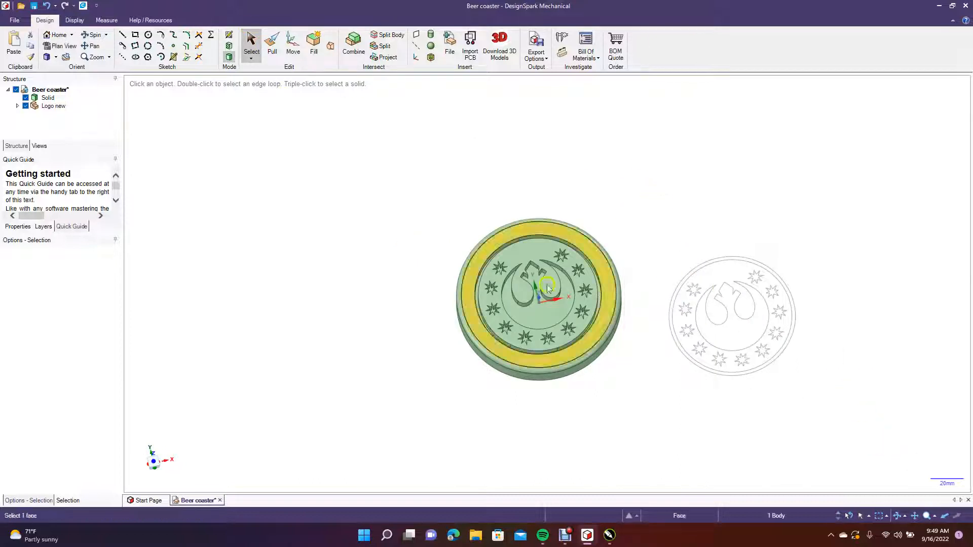
pyautogui.rightClick(55, 106)
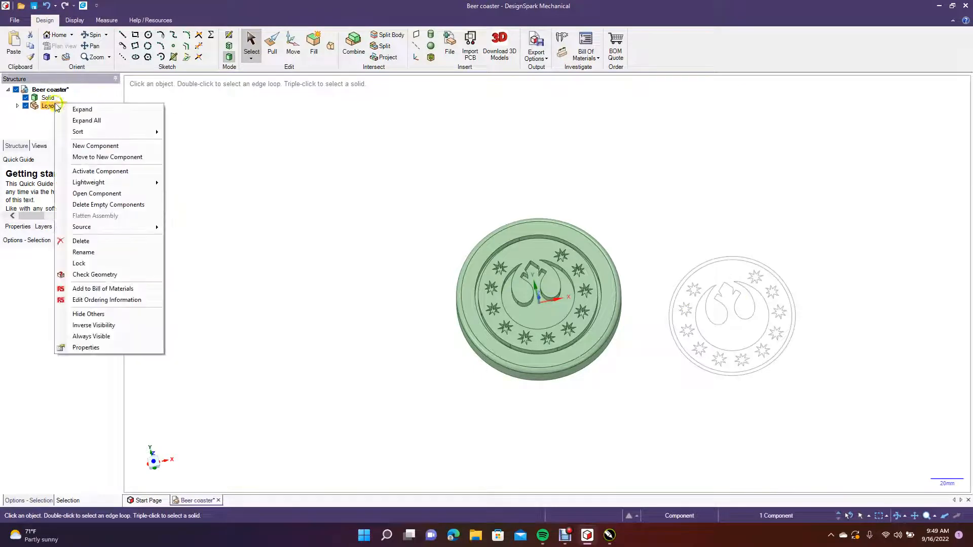
pyautogui.click(97, 241)
# Raise the floor of the central emblem recess by about 2.8 mm with Pull
pyautogui.scroll(5, 446, 338)
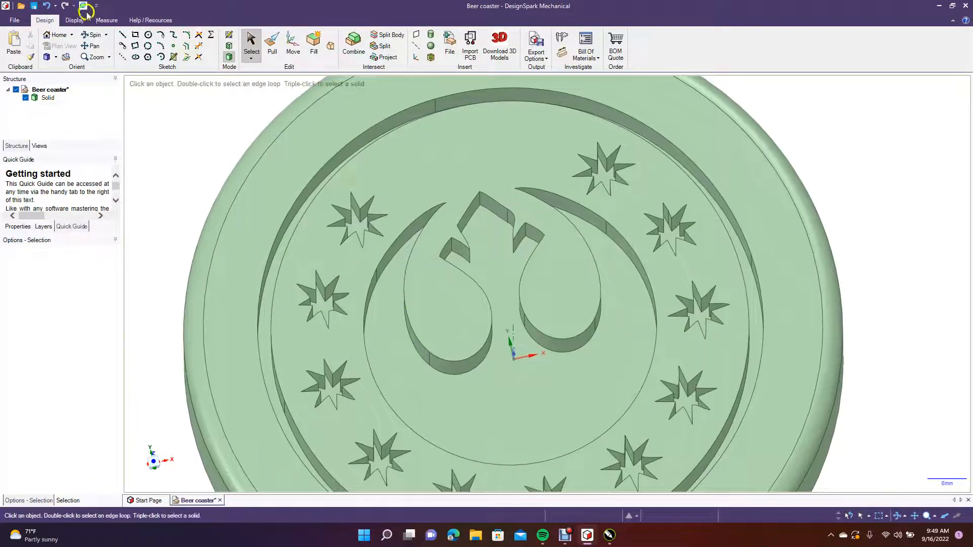
pyautogui.click(93, 34)
pyautogui.moveTo(208, 175); pyautogui.dragTo(191, 185)
pyautogui.click(350, 230)
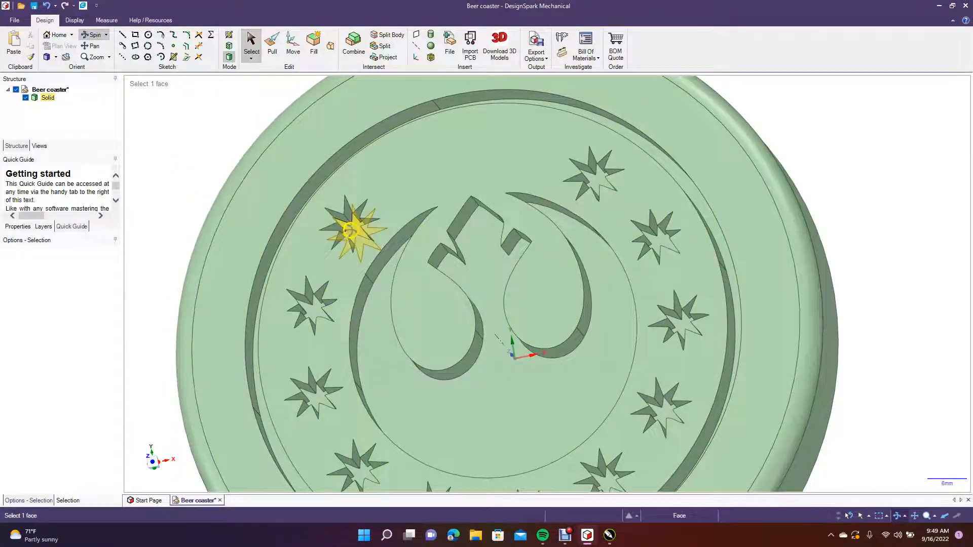
pyautogui.click(250, 44)
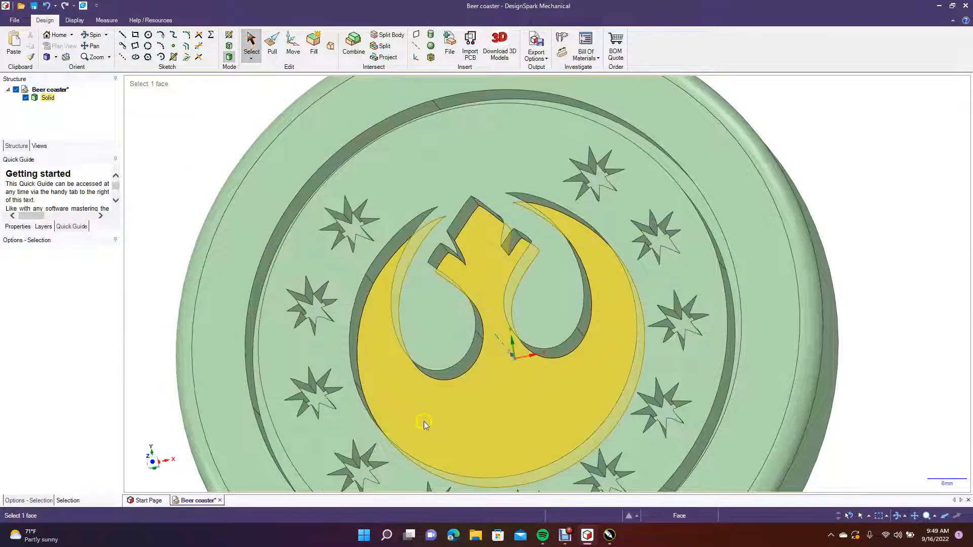
pyautogui.click(428, 418)
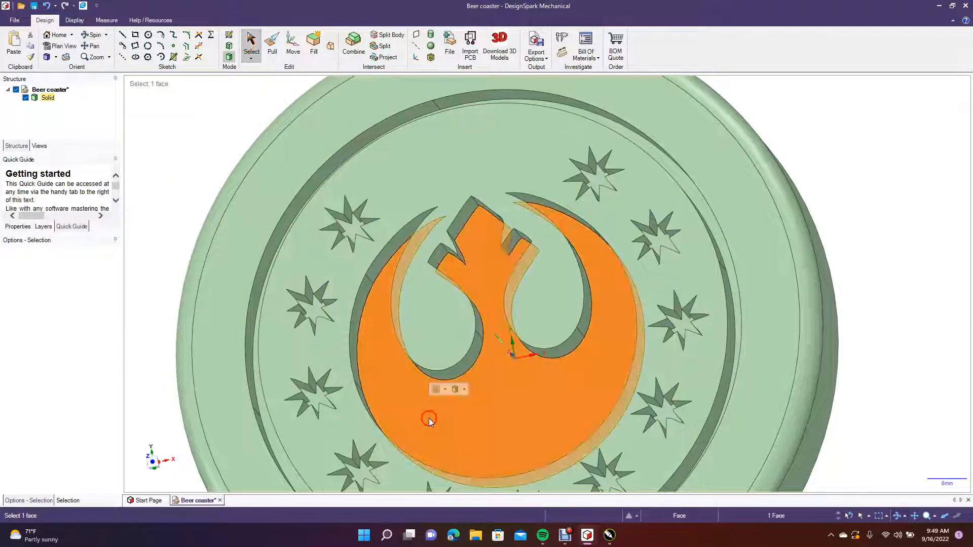
pyautogui.click(272, 44)
pyautogui.moveTo(477, 409)
pyautogui.mouseDown()
pyautogui.moveTo(463, 396)
pyautogui.moveTo(476, 408)
pyautogui.mouseUp()
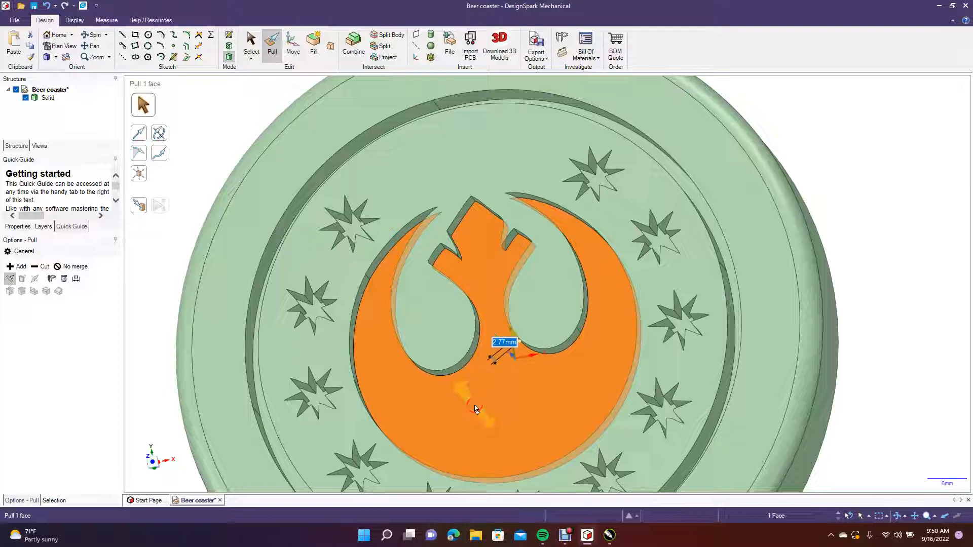
# Raise the recessed floors of the upper-left star and the star directly below it by 2.77 mm each with Pull
pyautogui.click(211, 152)
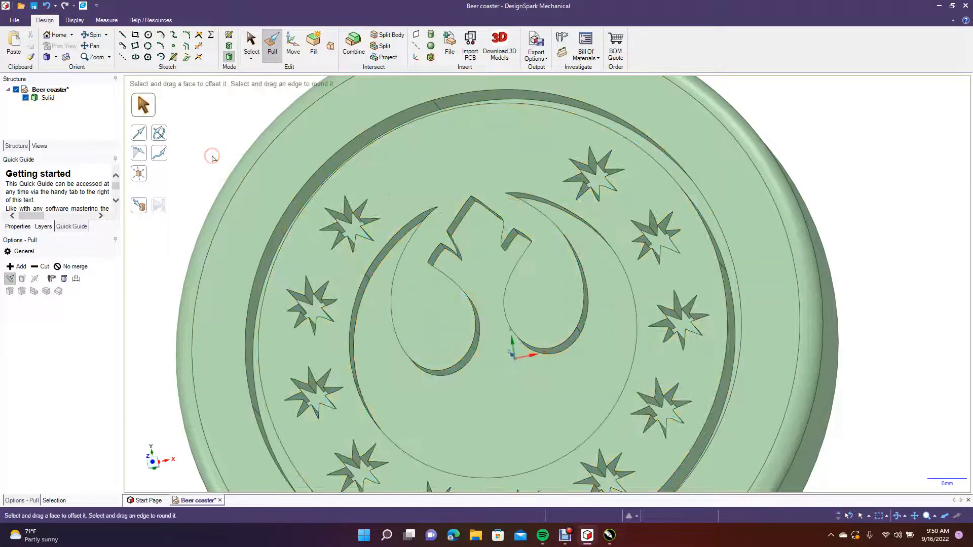
pyautogui.click(349, 223)
pyautogui.moveTo(350, 223); pyautogui.dragTo(350, 230)
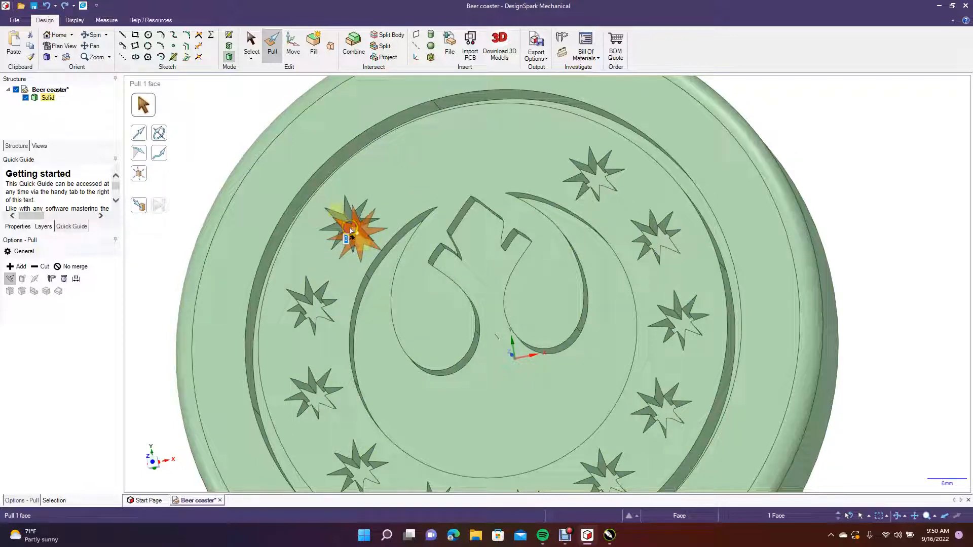
pyautogui.write('2.77')
pyautogui.click(231, 118)
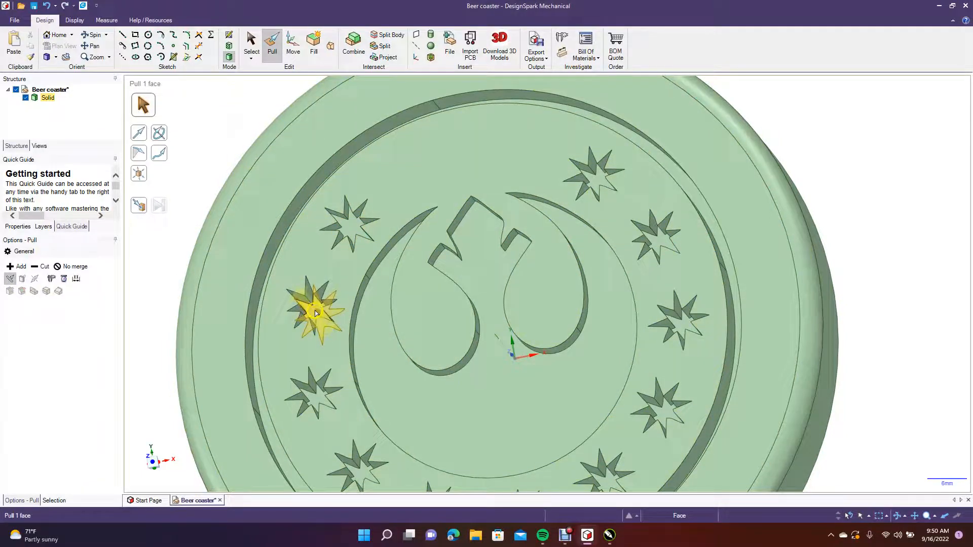
pyautogui.click(316, 313)
pyautogui.write('2.77')
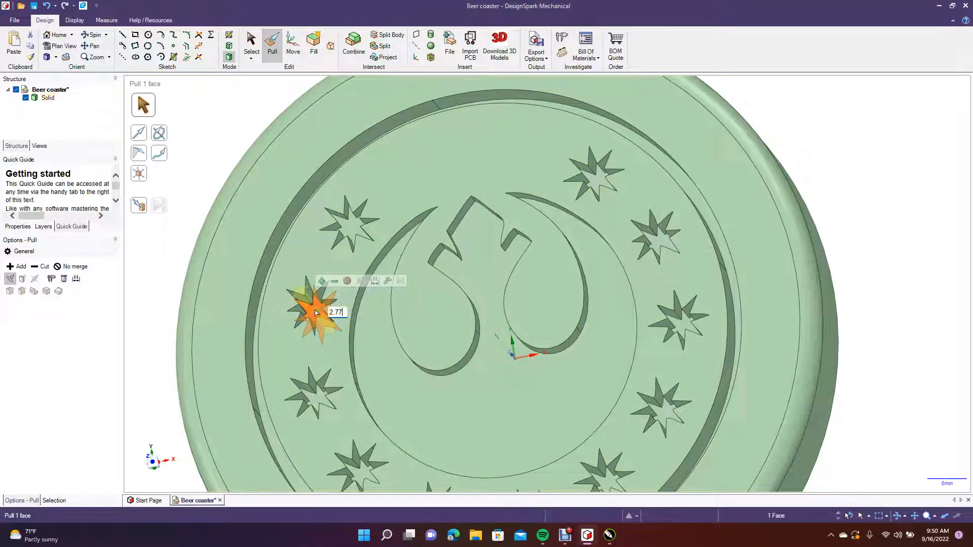
pyautogui.press('Return')
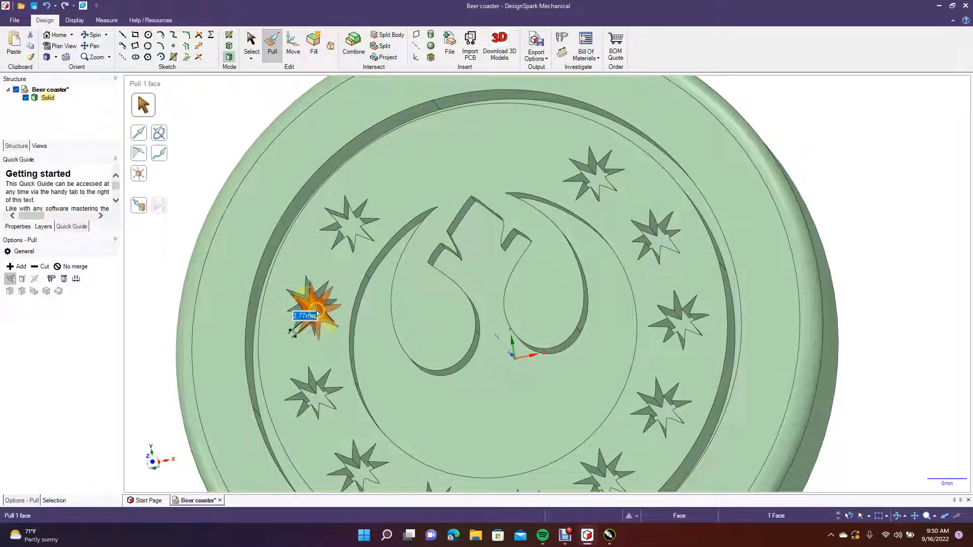
# Raise the floors of the two following stars counterclockwise, on the coaster's lower-left side, by 2.77 mm each
pyautogui.click(315, 400)
pyautogui.write('2')
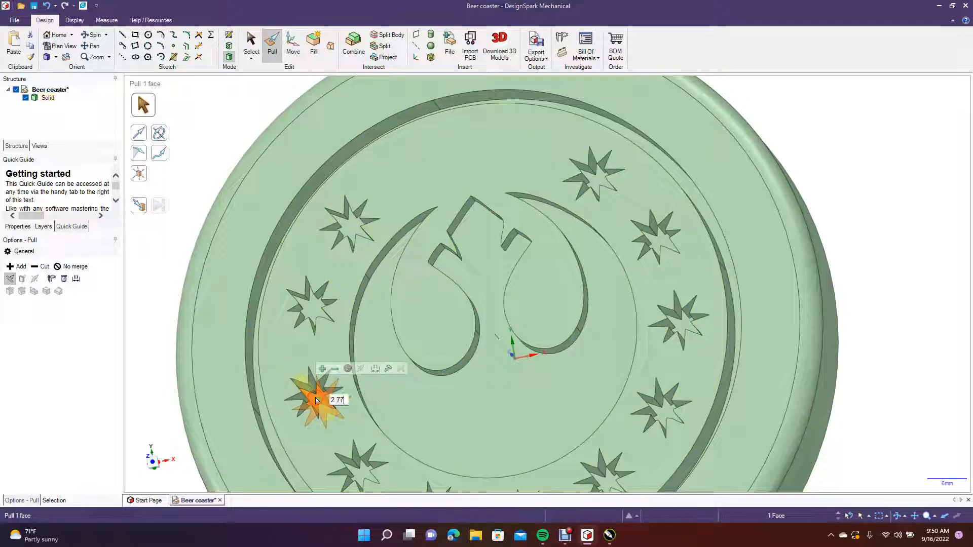
pyautogui.write('.77')
pyautogui.press('Return')
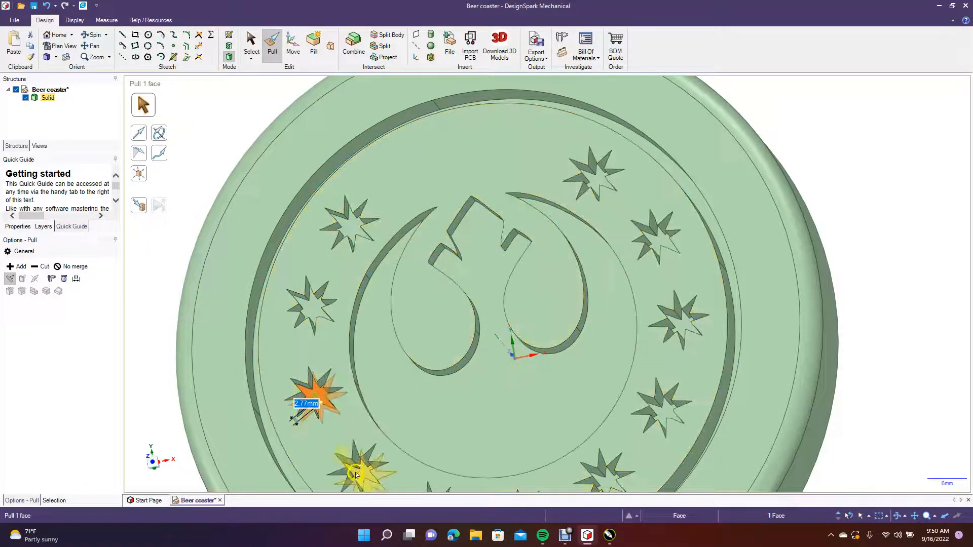
pyautogui.click(355, 477)
pyautogui.write('2')
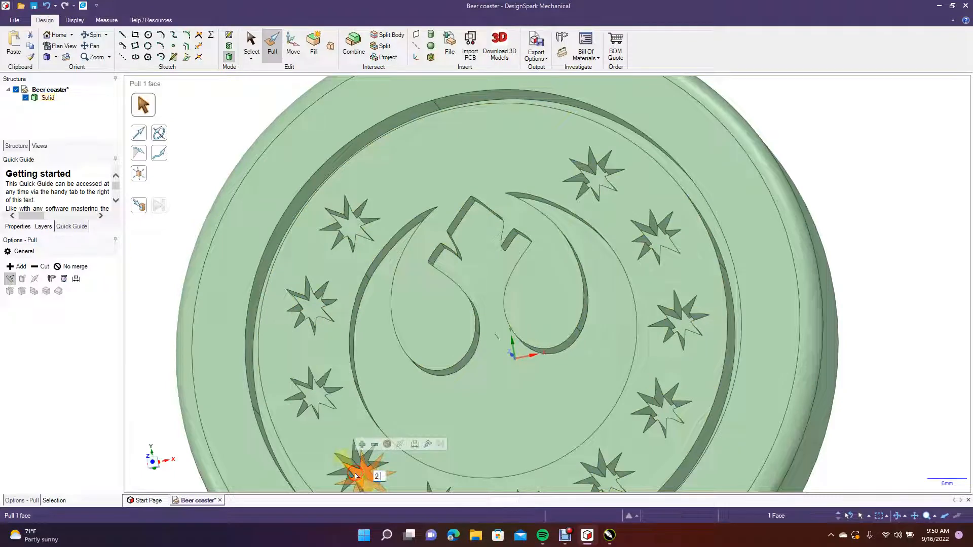
pyautogui.write('.77')
pyautogui.press('Return')
# Raise the floors of the two bottommost stars with Pull, the left one by 2.77 mm and the right one by 2.7 mm
pyautogui.click(91, 46)
pyautogui.moveTo(326, 213); pyautogui.dragTo(288, 63)
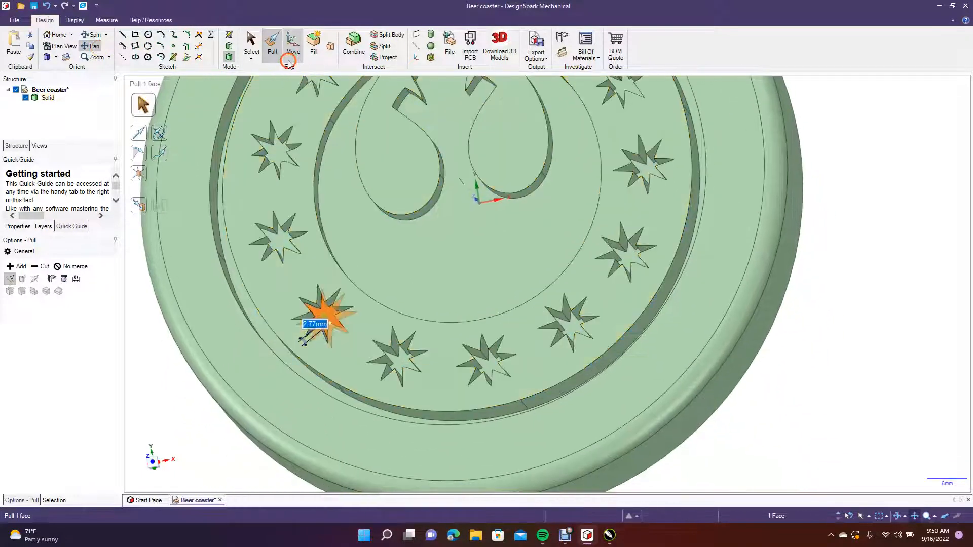
pyautogui.click(271, 42)
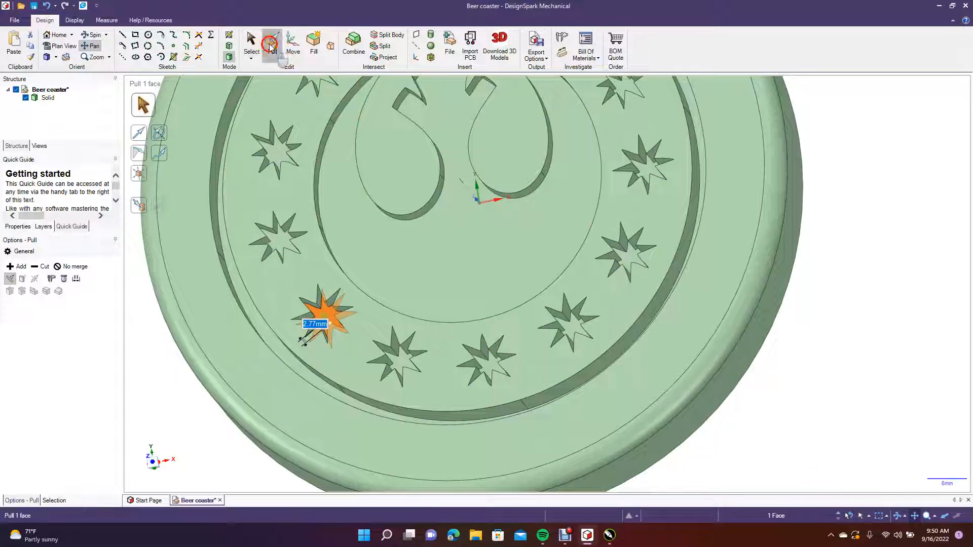
pyautogui.click(399, 364)
pyautogui.write('2.77')
pyautogui.press('Return')
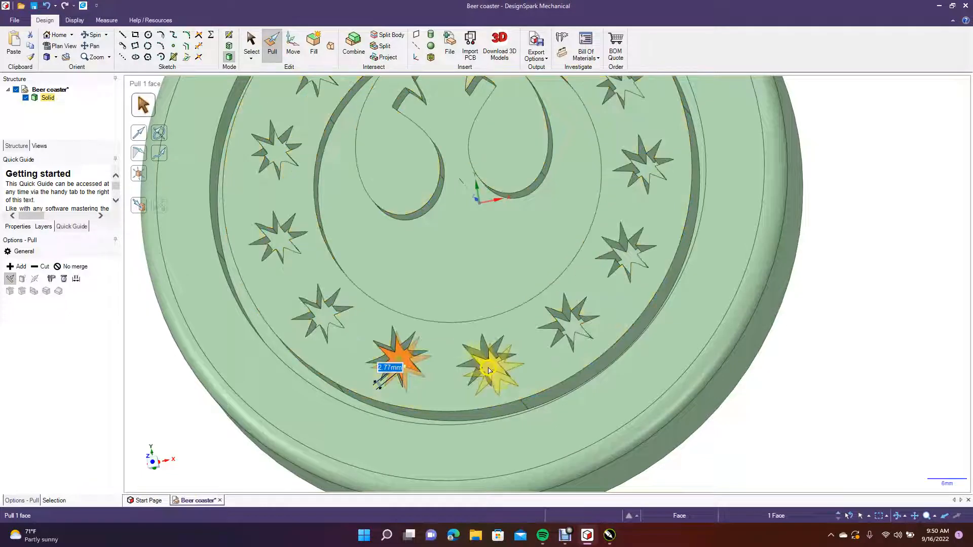
pyautogui.click(491, 368)
pyautogui.write('2.7')
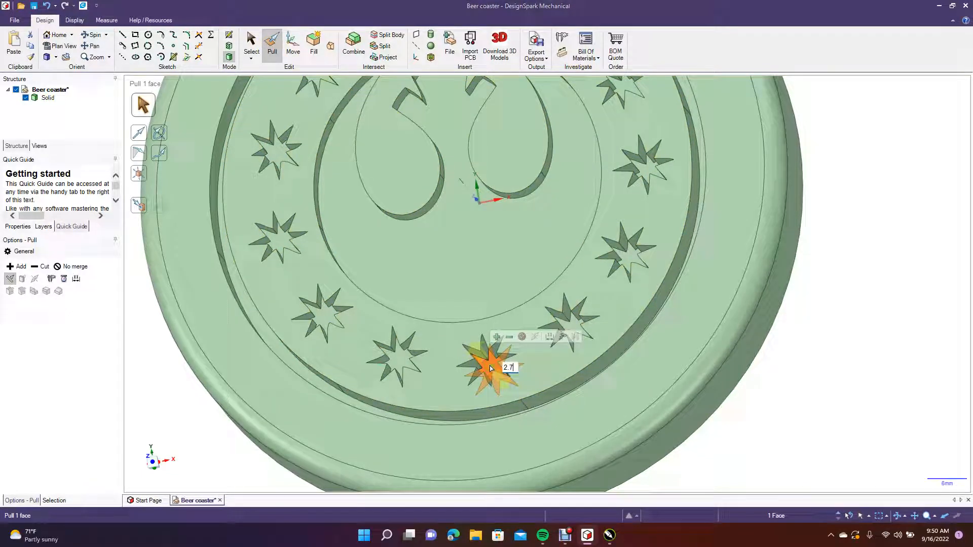
pyautogui.press('Return')
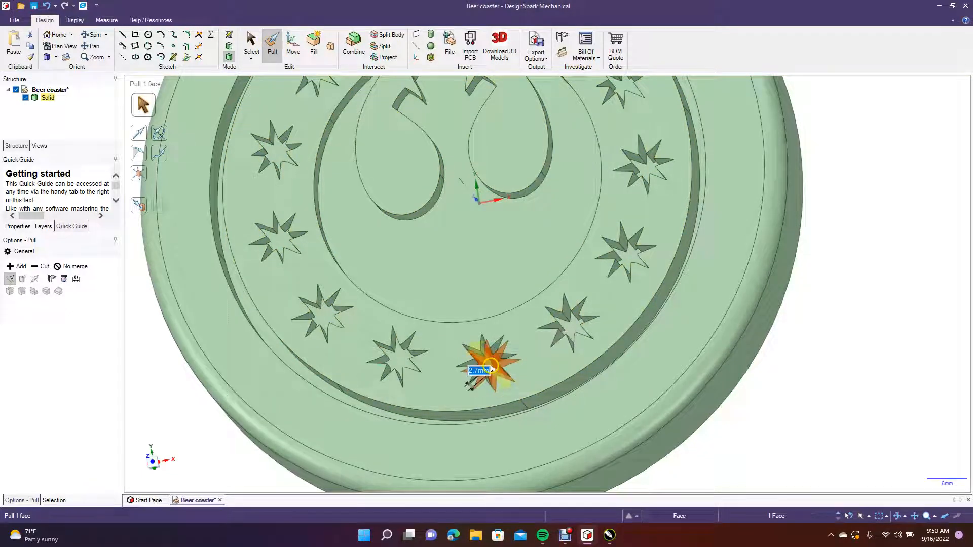
# Raise the floors of the two lower-right stars by 2.77 mm each
pyautogui.click(576, 330)
pyautogui.write('2.77')
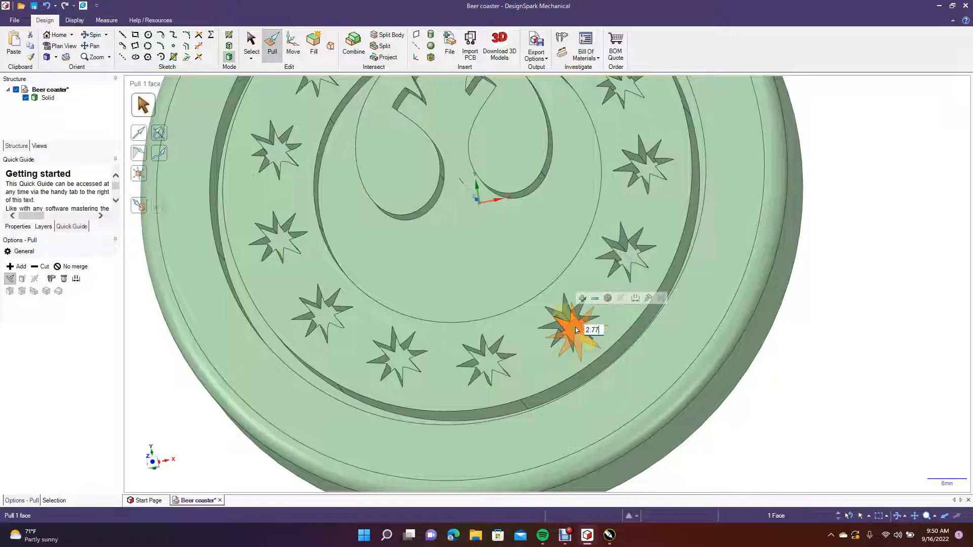
pyautogui.press('Return')
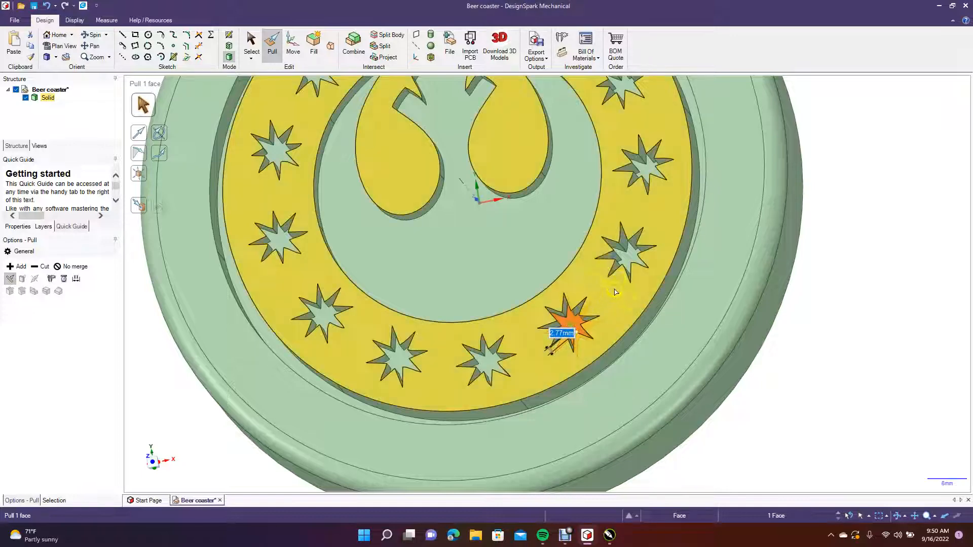
pyautogui.click(633, 261)
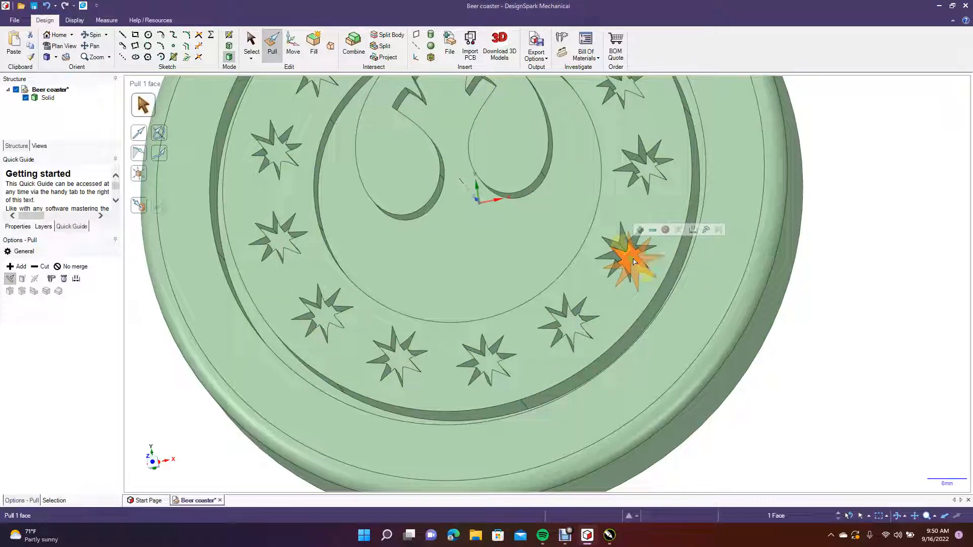
pyautogui.write('2.77mm')
pyautogui.press('Return')
# Raise the floors of the next two stars up the coaster's right side by 2.77 mm each
pyautogui.click(644, 172)
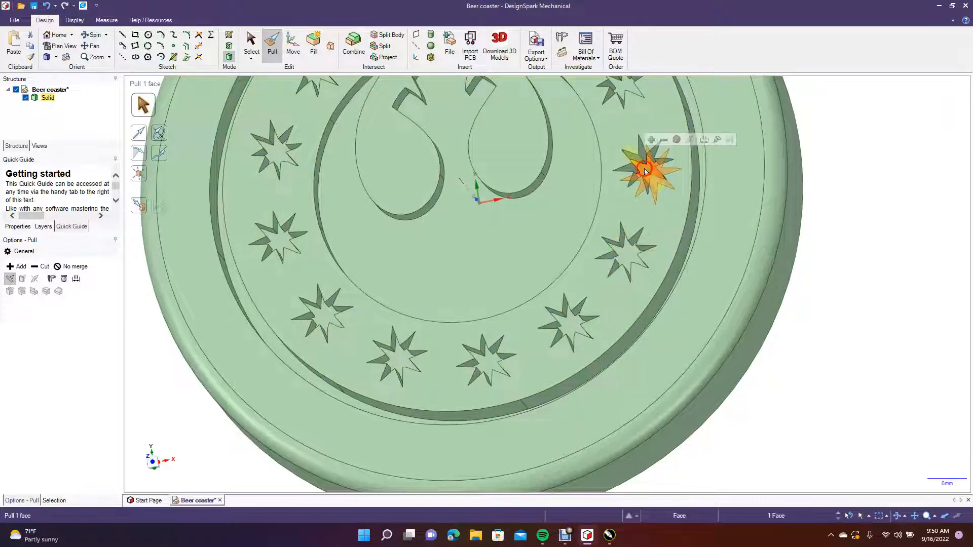
pyautogui.write('2.77mm')
pyautogui.press('Return')
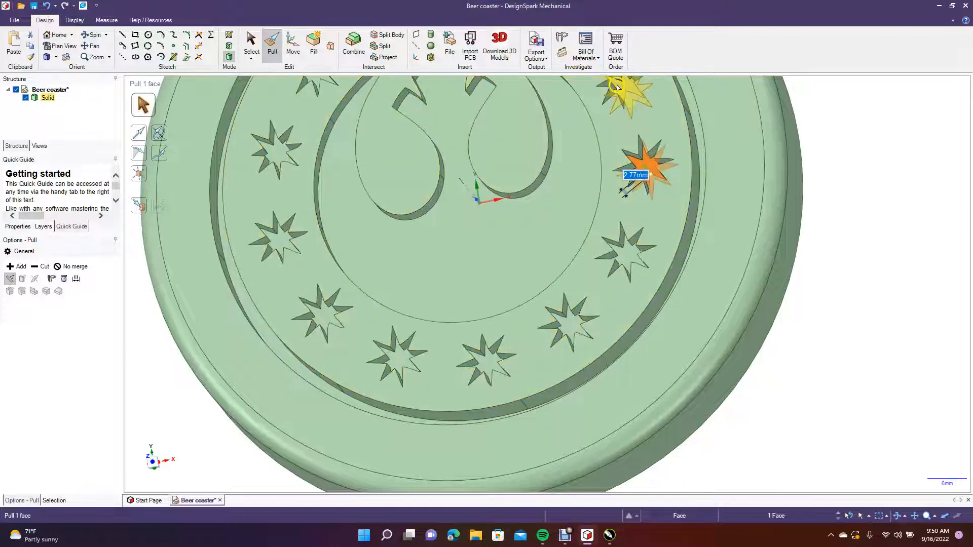
pyautogui.click(619, 89)
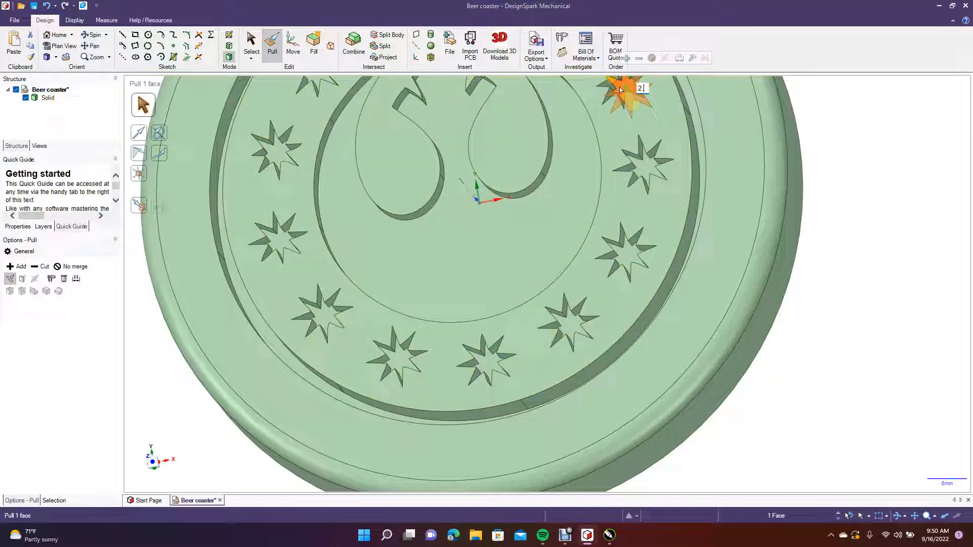
pyautogui.write('2.77')
pyautogui.press('Return')
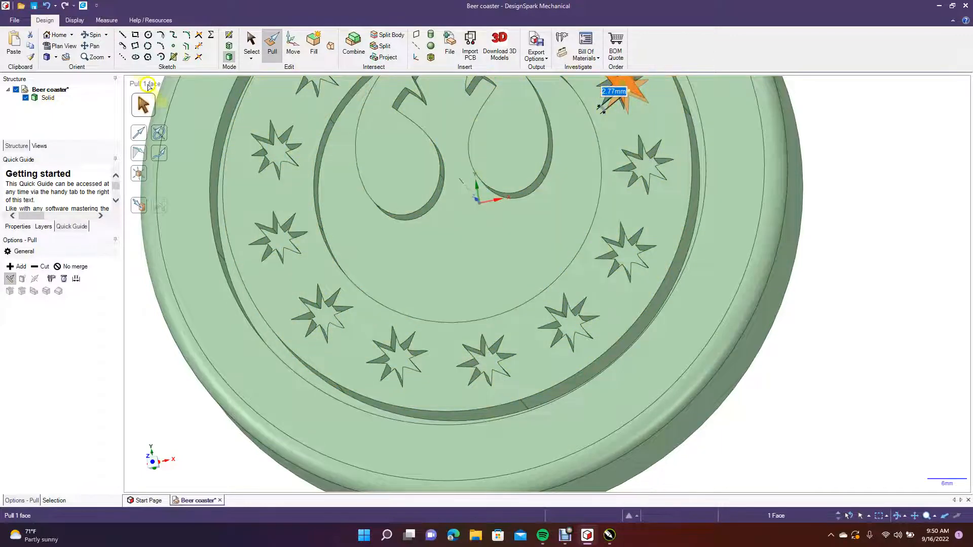
# Raise the floor of the remaining star at the upper right of the emblem by 2.77 mm with Pull
pyautogui.click(93, 46)
pyautogui.moveTo(300, 170); pyautogui.dragTo(307, 309)
pyautogui.click(272, 45)
pyautogui.click(566, 167)
pyautogui.write('2.77')
pyautogui.press('Return')
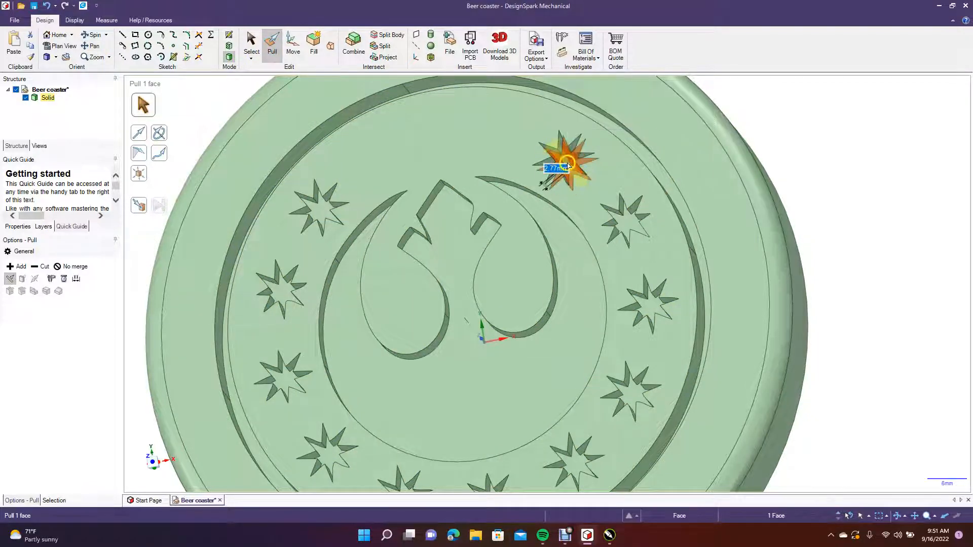
pyautogui.click(801, 179)
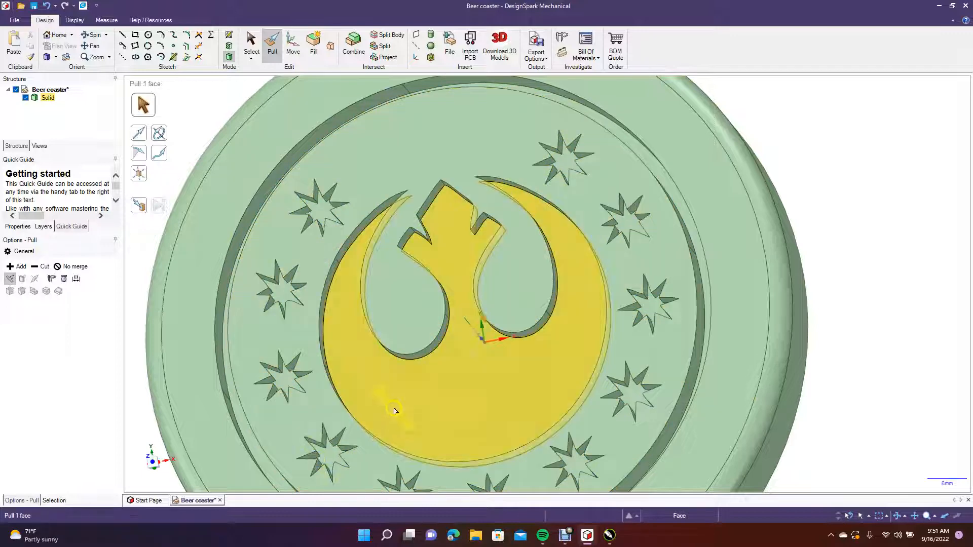
# Raise the floor of the ring groove surrounding the stars by 2.77 mm with Pull
pyautogui.click(91, 35)
pyautogui.moveTo(200, 137); pyautogui.dragTo(215, 147)
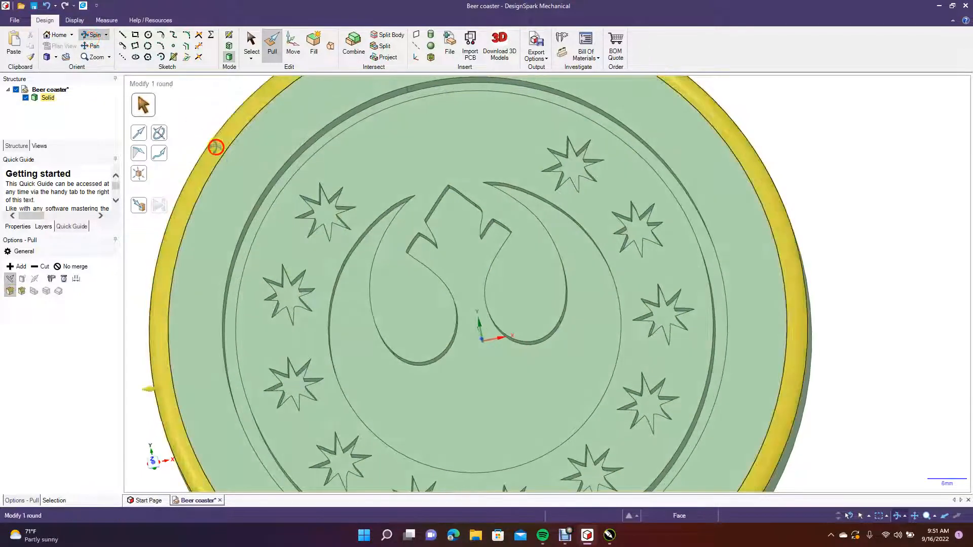
pyautogui.click(272, 41)
pyautogui.click(286, 178)
pyautogui.click(285, 182)
pyautogui.write('2')
pyautogui.moveTo(476, 330); pyautogui.dragTo(471, 314)
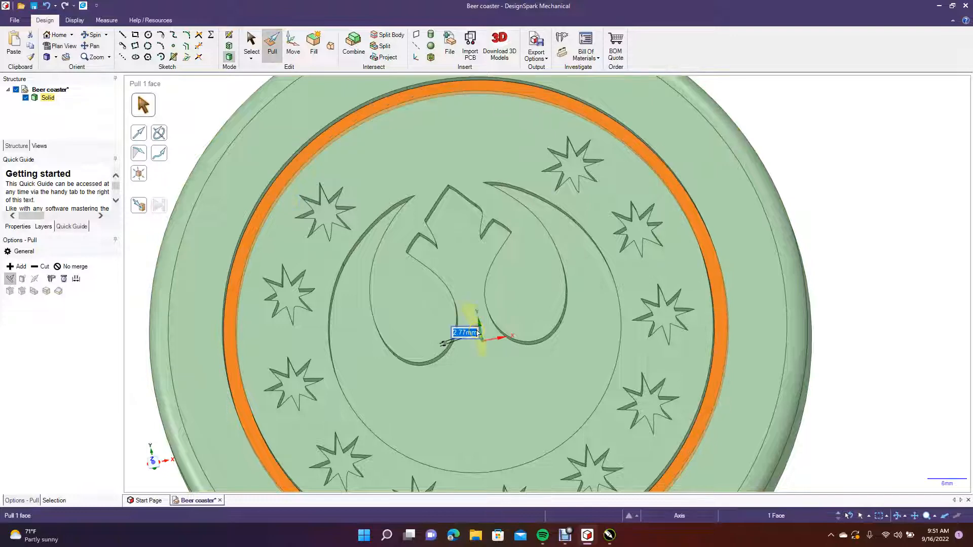
pyautogui.click(890, 243)
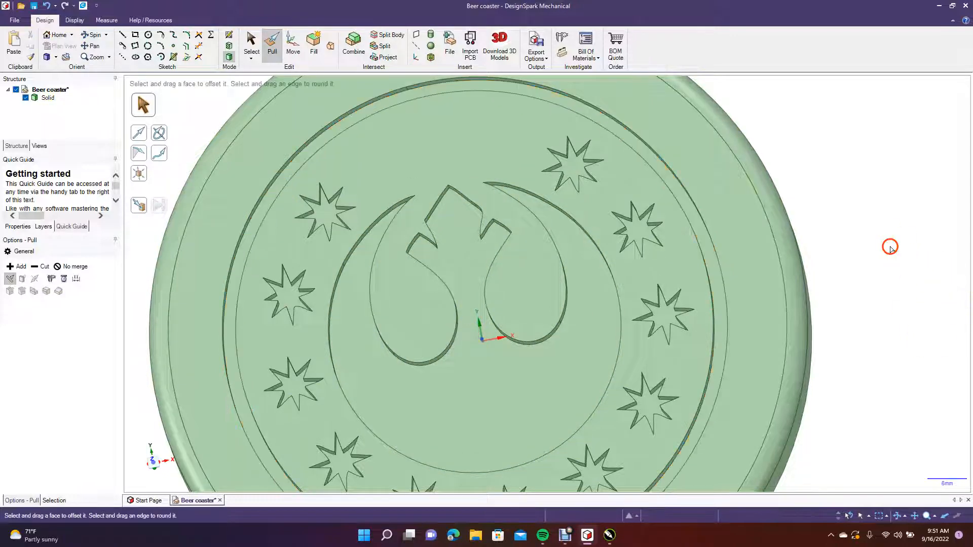
# Round the chain of five outer edges of the central emblem recess to a radius of about 0.65 mm with Pull
pyautogui.click(249, 45)
pyautogui.click(353, 252)
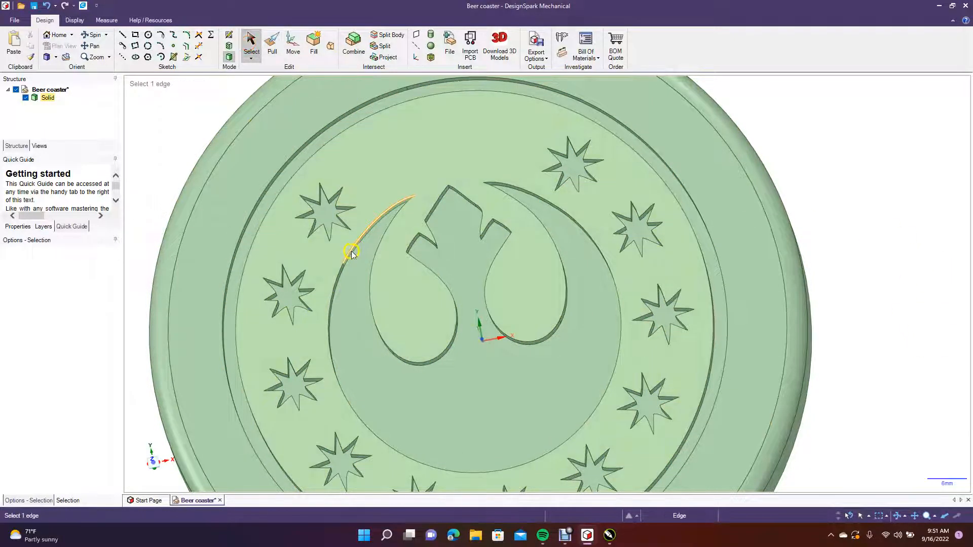
pyautogui.doubleClick(336, 280)
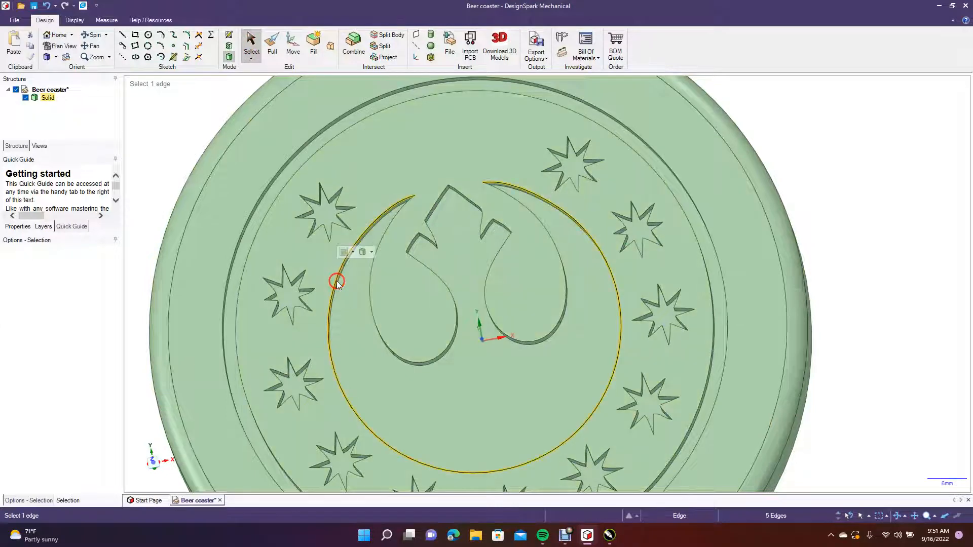
pyautogui.click(272, 41)
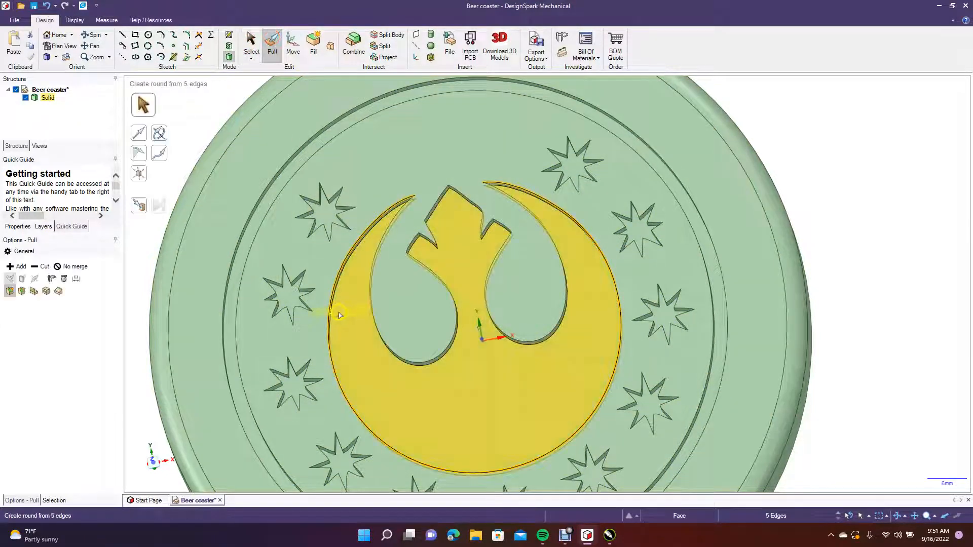
pyautogui.moveTo(330, 322); pyautogui.dragTo(320, 323)
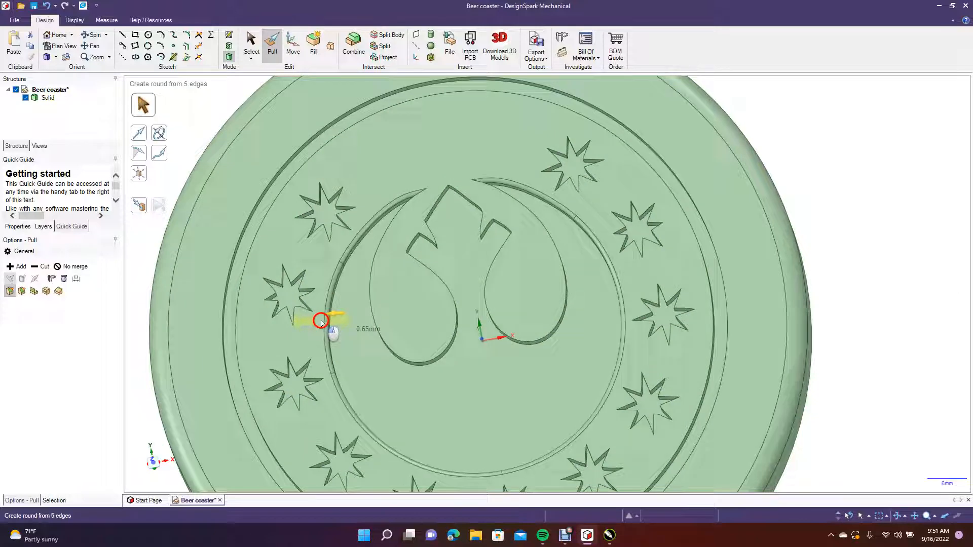
pyautogui.click(821, 265)
# Round the six connected edges of the emblem's right teardrop-shaped island with a 0.65 mm radius
pyautogui.click(522, 230)
pyautogui.click(543, 226)
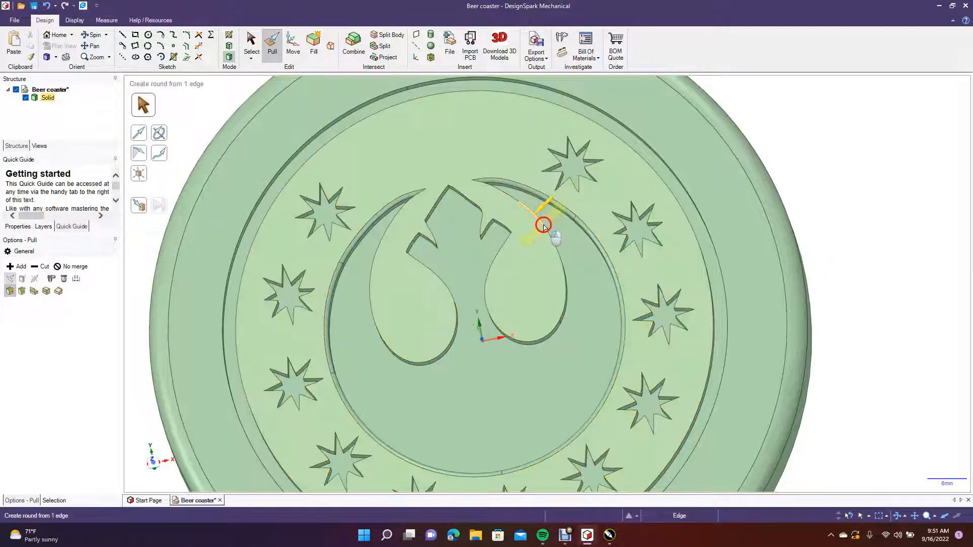
pyautogui.doubleClick(544, 226)
pyautogui.moveTo(543, 226); pyautogui.dragTo(543, 238)
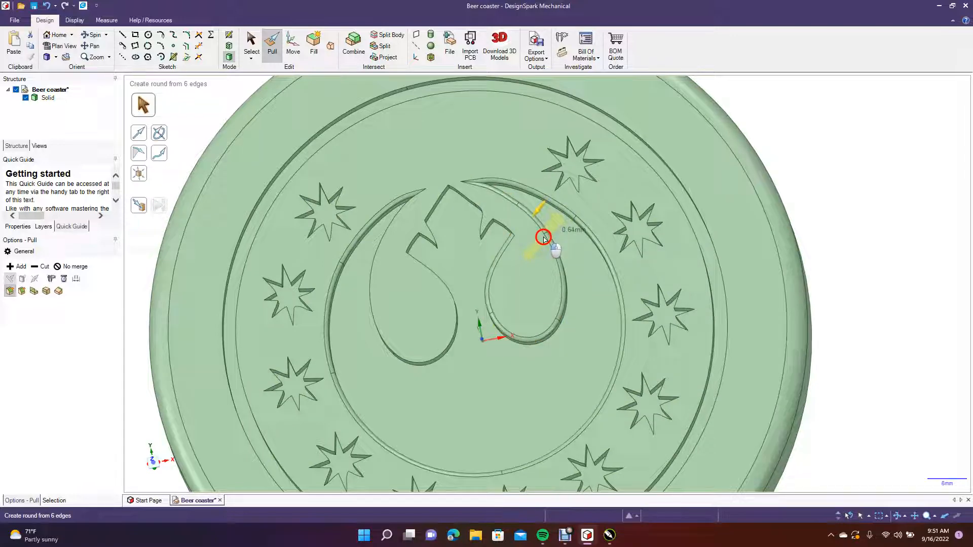
pyautogui.moveTo(543, 239); pyautogui.dragTo(543, 239)
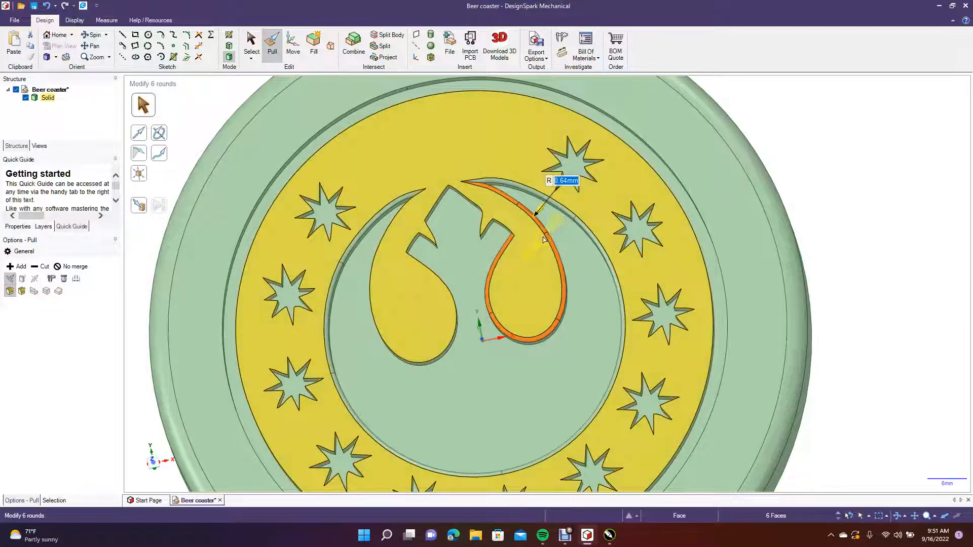
pyautogui.write('0.')
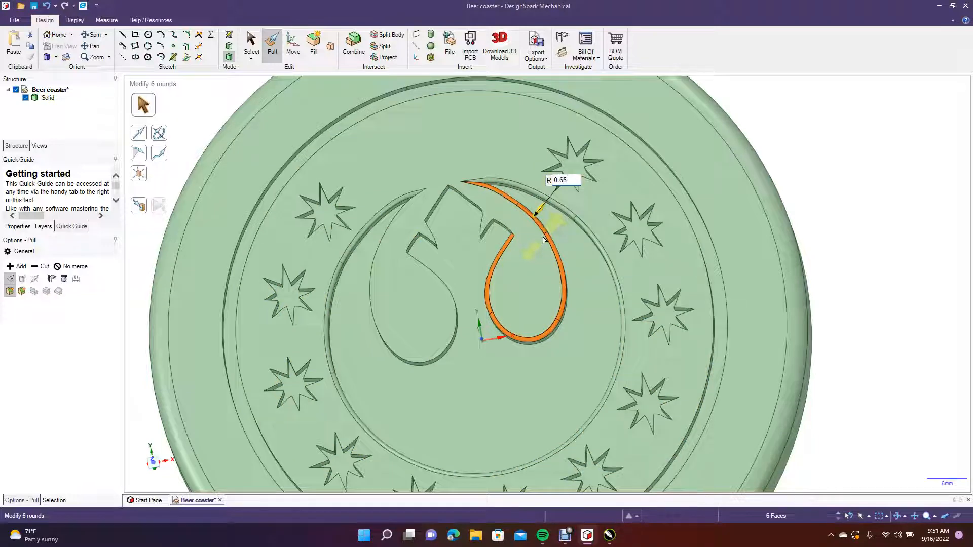
pyautogui.click(902, 221)
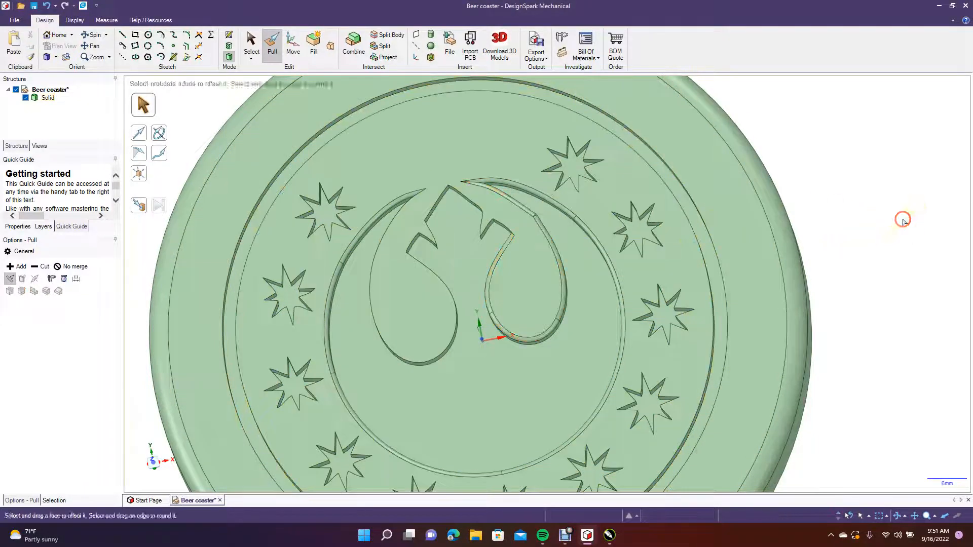
pyautogui.click(539, 244)
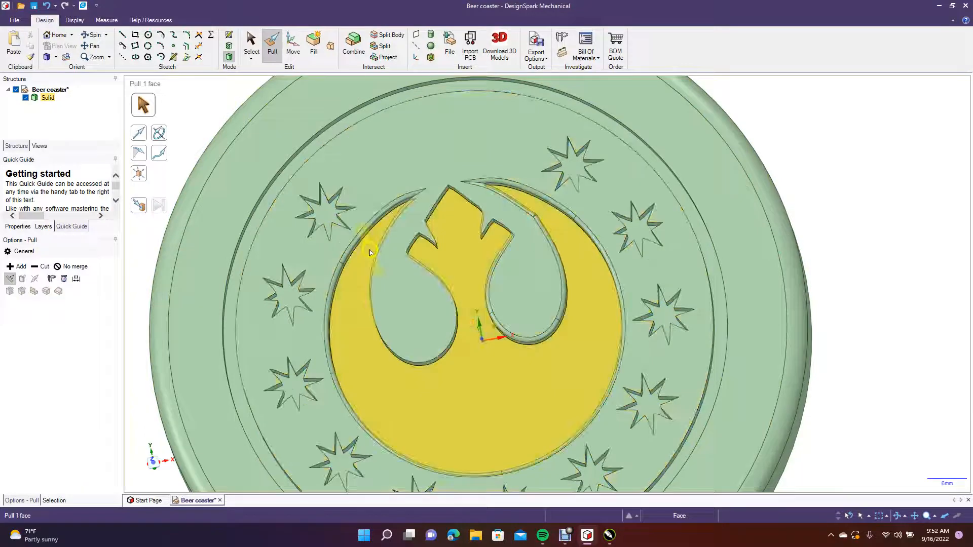
# Try to round the four connected edges of the emblem's left teardrop-shaped island with a 0.65 mm radius, and undo it
pyautogui.doubleClick(373, 254)
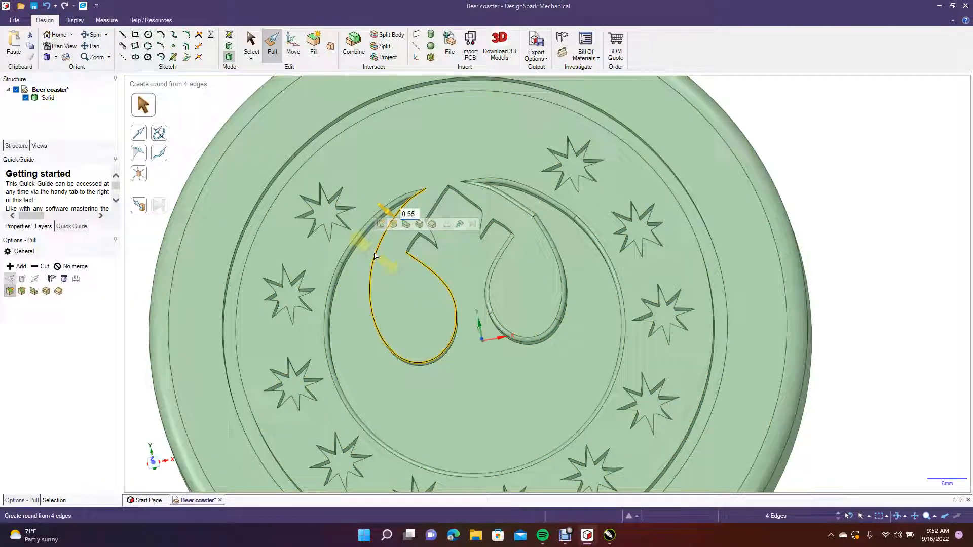
pyautogui.click(794, 189)
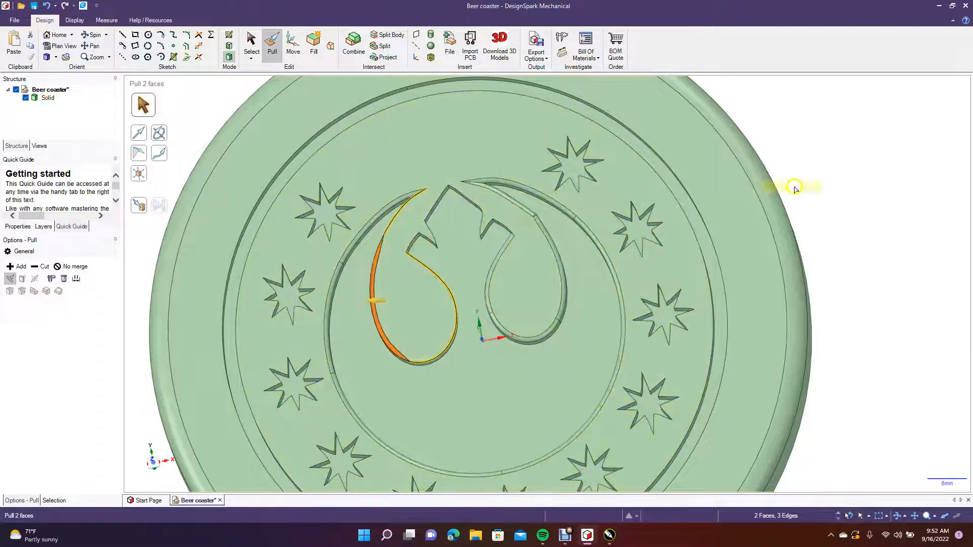
pyautogui.click(389, 223)
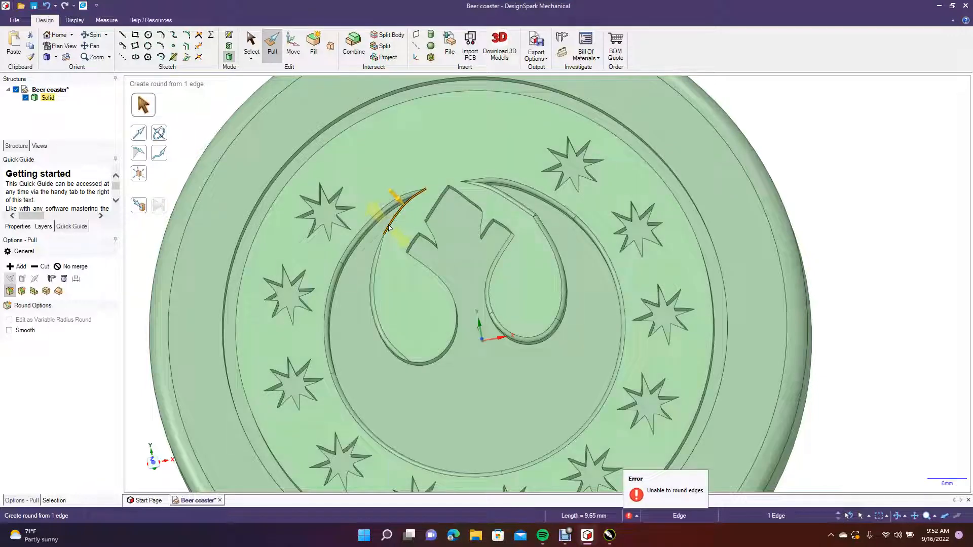
pyautogui.click(845, 196)
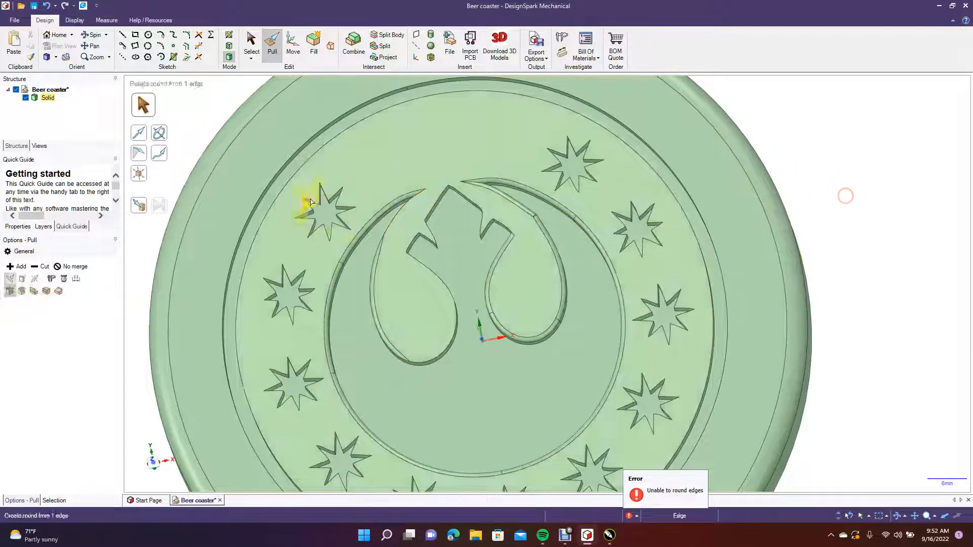
pyautogui.click(280, 238)
pyautogui.moveTo(281, 239); pyautogui.dragTo(310, 241, button='middle')
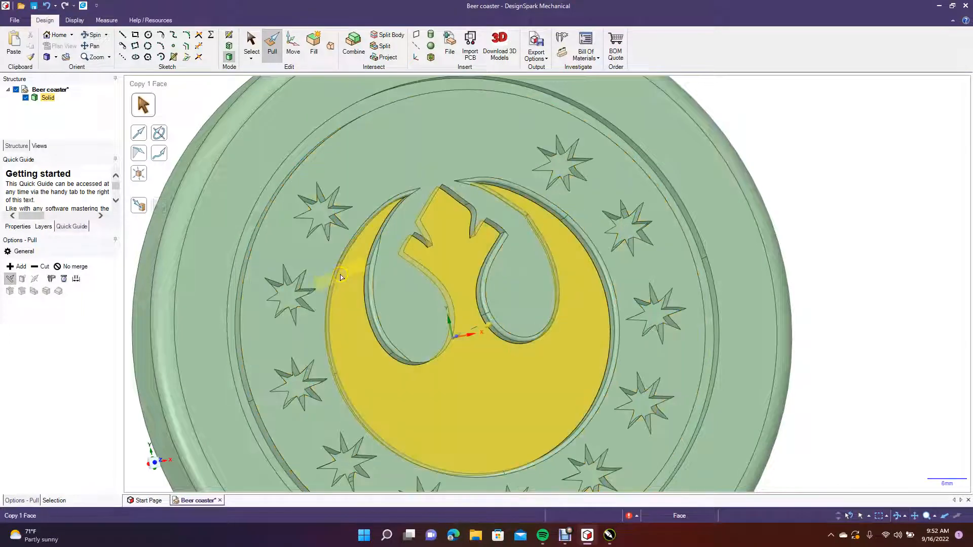
pyautogui.hotkey('ctrl', 'z')
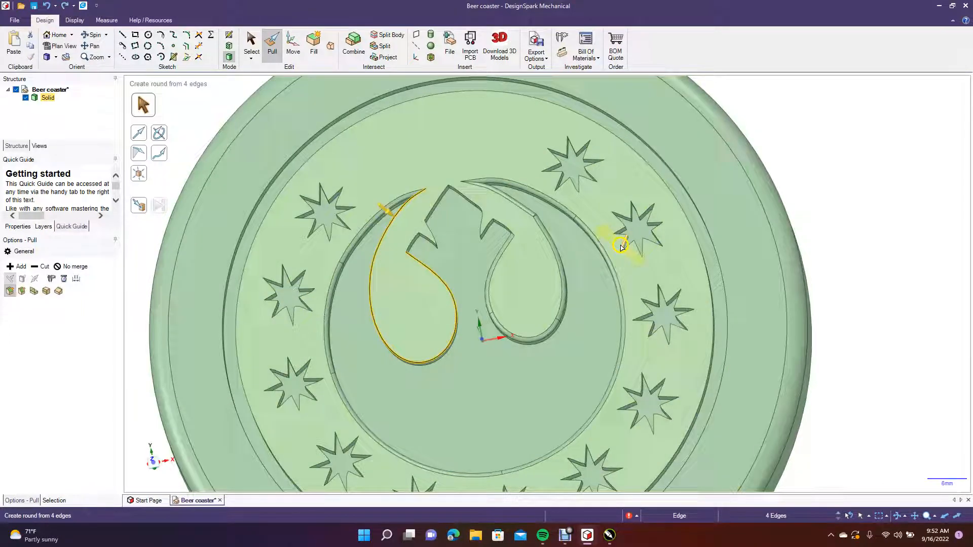
# Round the outer curved edge of the emblem's left teardrop-shaped island with a 0.65 mm radius using Pull
pyautogui.click(97, 35)
pyautogui.moveTo(254, 224); pyautogui.dragTo(297, 236)
pyautogui.click(250, 48)
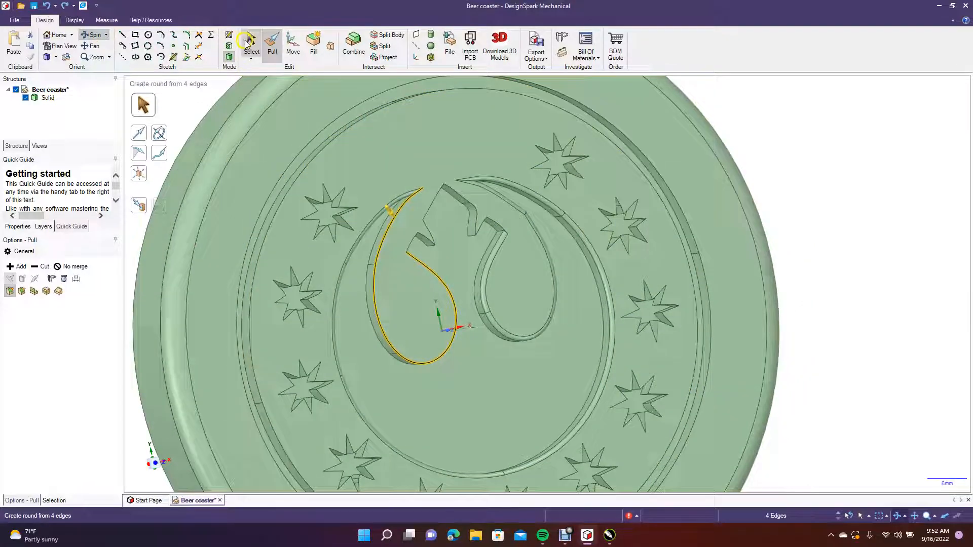
pyautogui.click(816, 234)
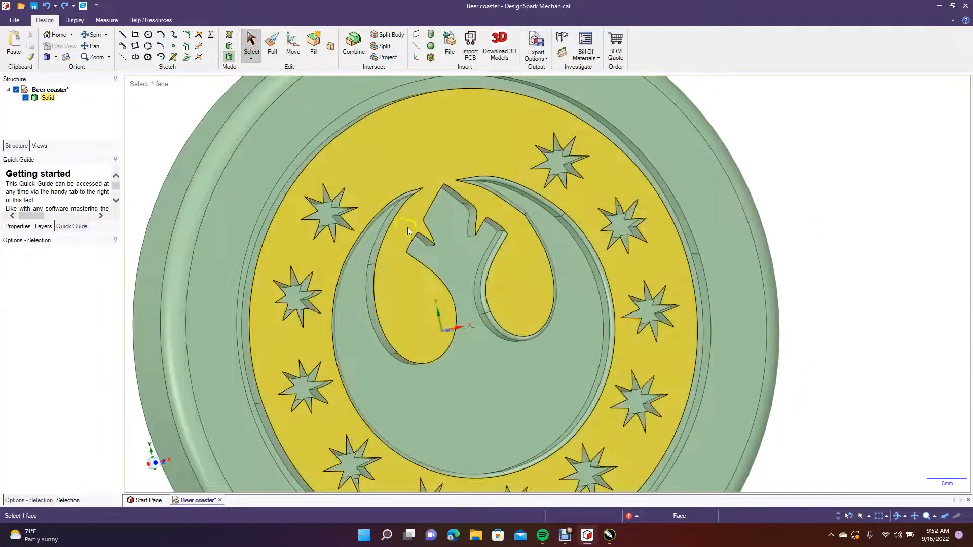
pyautogui.click(391, 220)
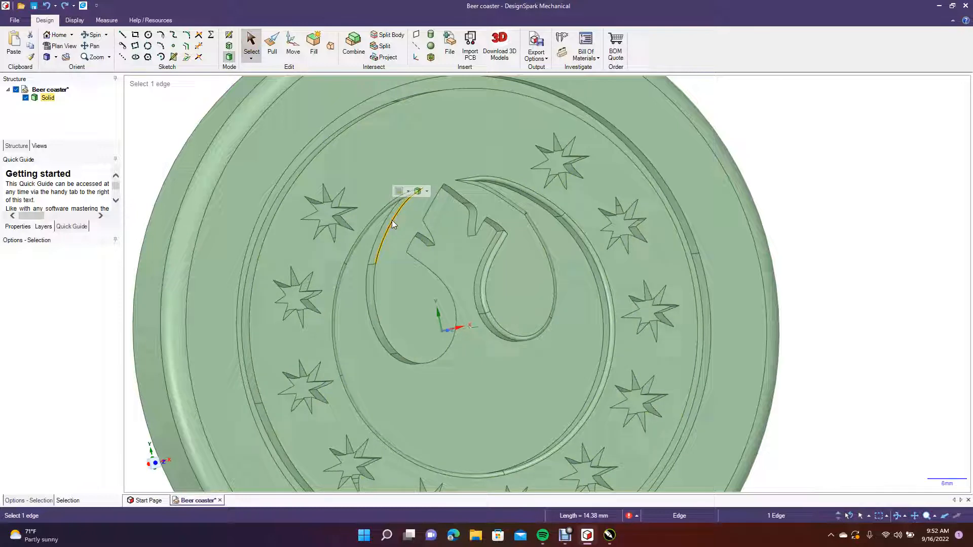
pyautogui.click(272, 44)
pyautogui.click(386, 238)
pyautogui.write('2')
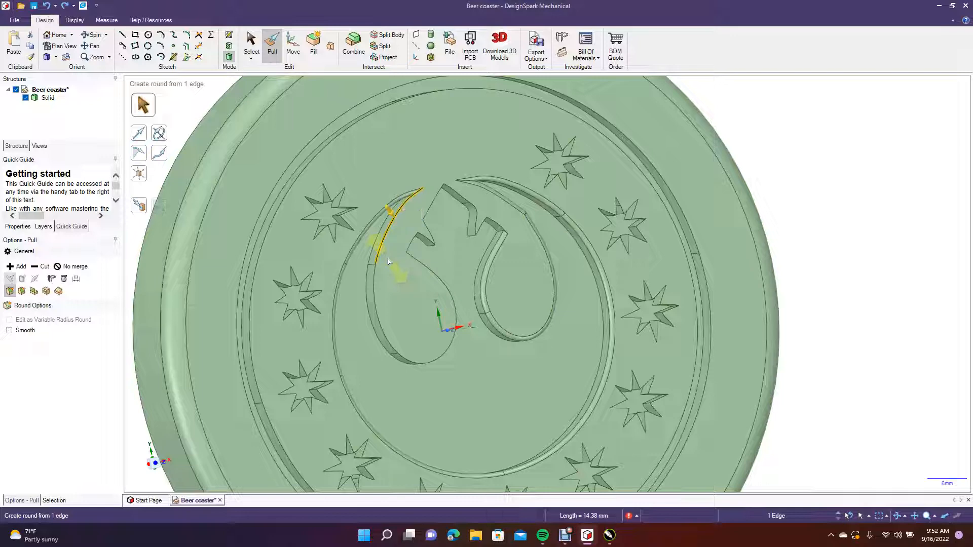
pyautogui.keyDown('ctrl'); pyautogui.click(389, 261); pyautogui.keyUp('ctrl')
pyautogui.hotkey('ctrl', 'z')
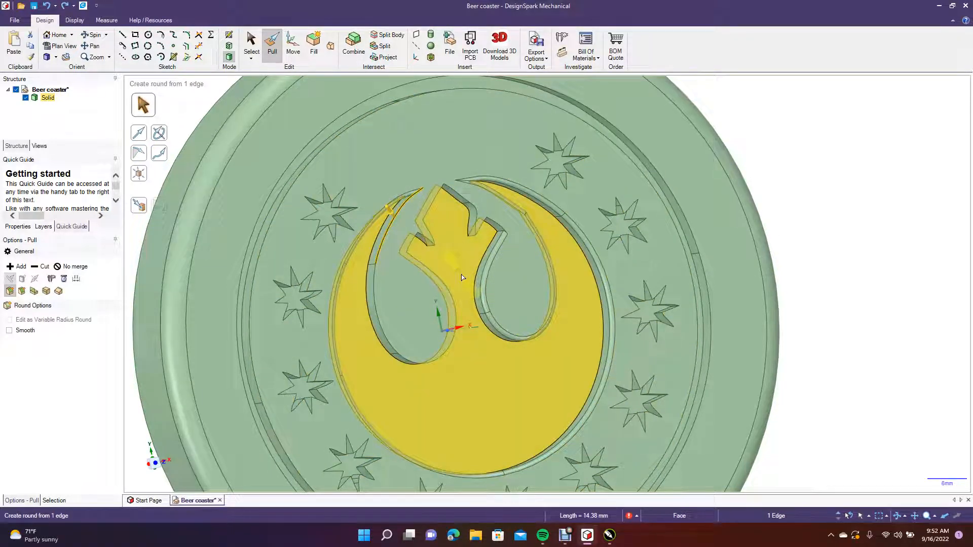
pyautogui.write('.65mm')
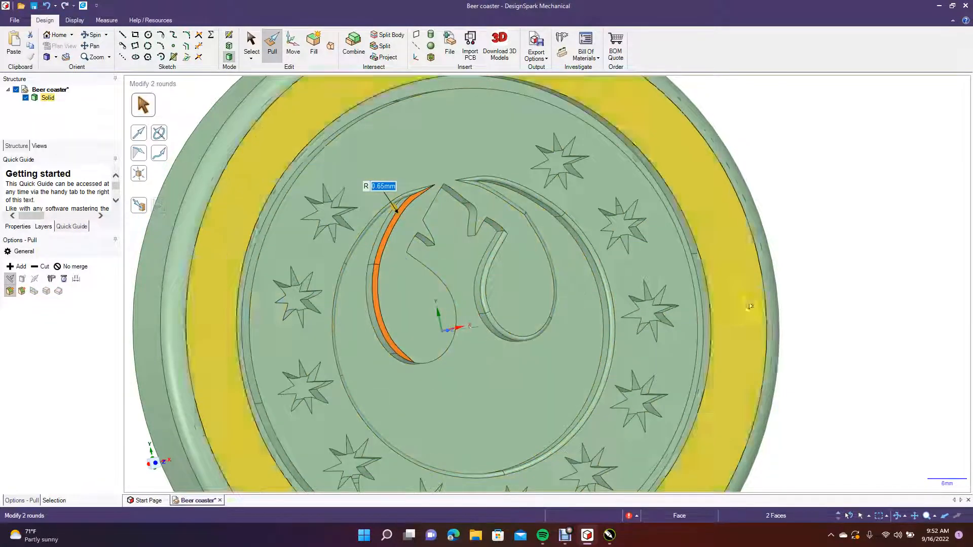
pyautogui.click(880, 271)
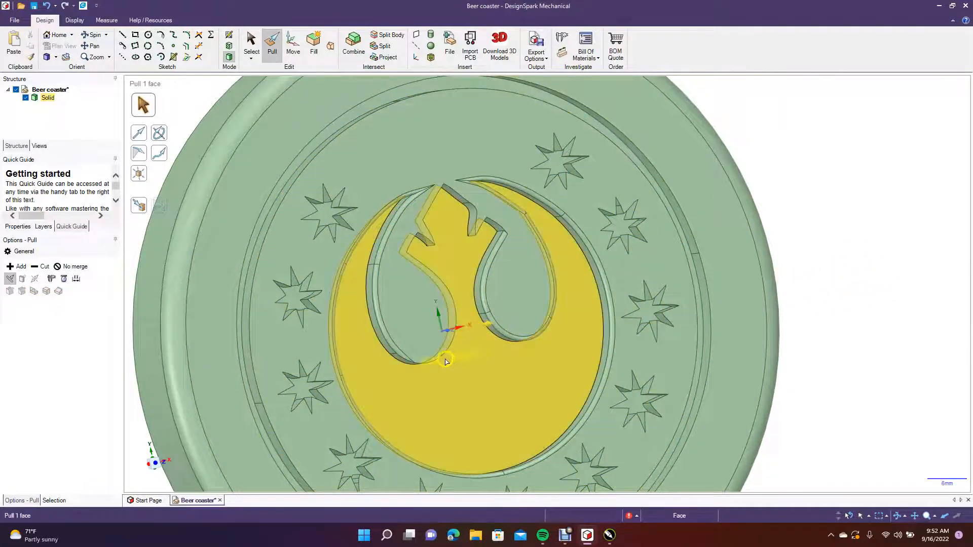
# Try to round the two remaining lower and inner edges of the left teardrop-shaped island with Pull
pyautogui.click(439, 361)
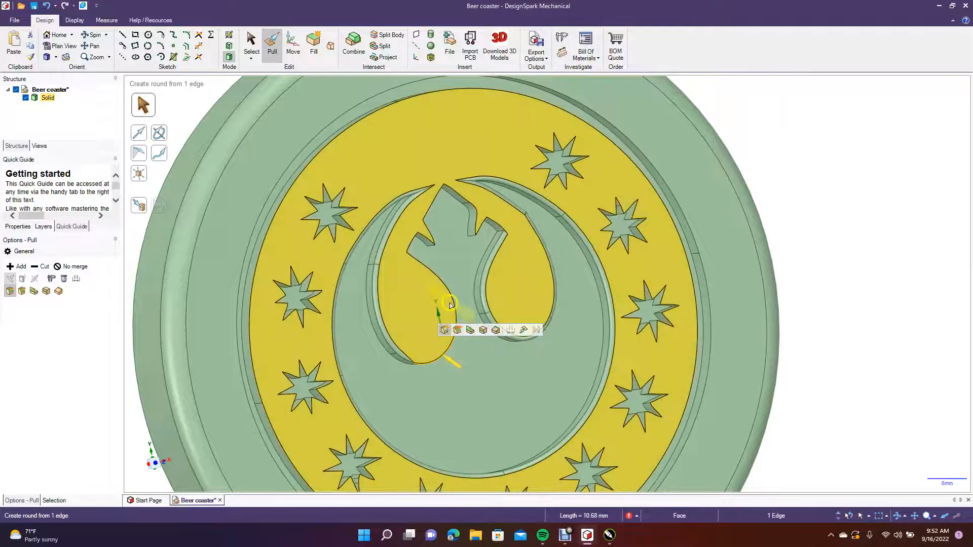
pyautogui.keyDown('ctrl'); pyautogui.click(455, 304); pyautogui.keyUp('ctrl')
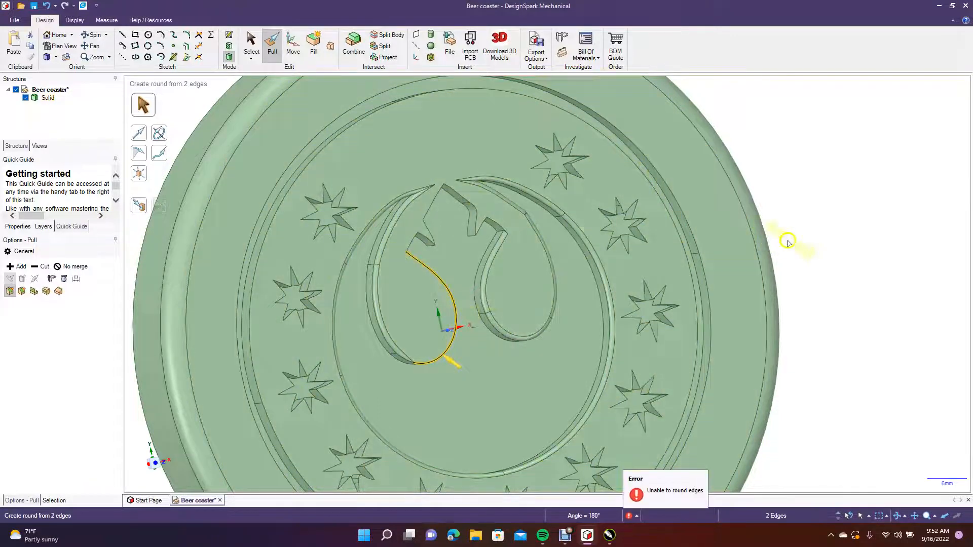
pyautogui.click(851, 232)
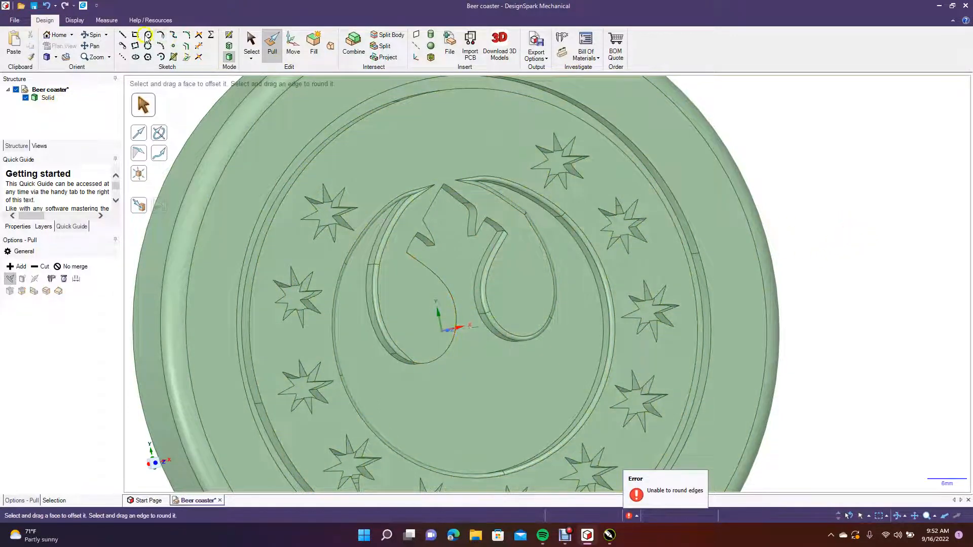
# Undo all the rounds on the central emblem recess, including its outer edges and both teardrop-shaped islands
pyautogui.click(91, 37)
pyautogui.moveTo(321, 257); pyautogui.dragTo(280, 255)
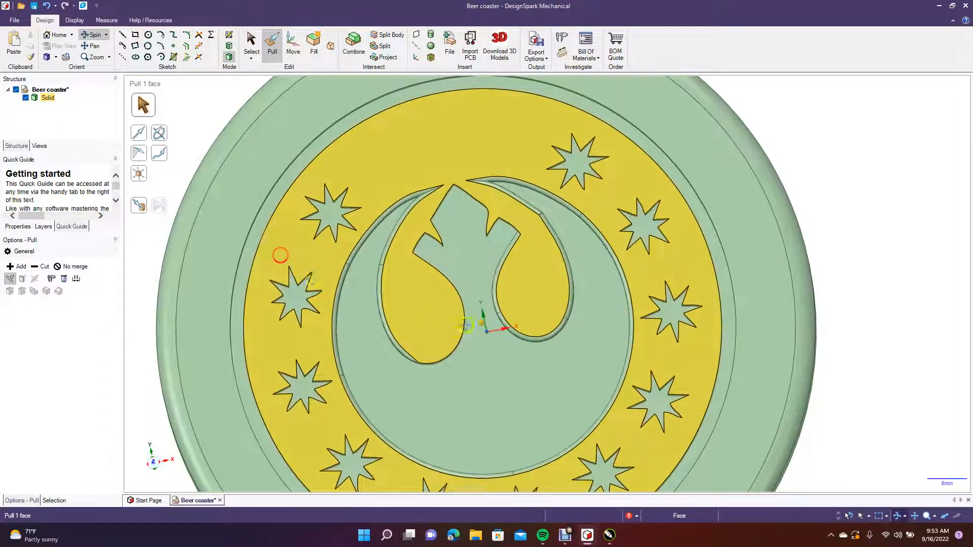
pyautogui.press('Escape')
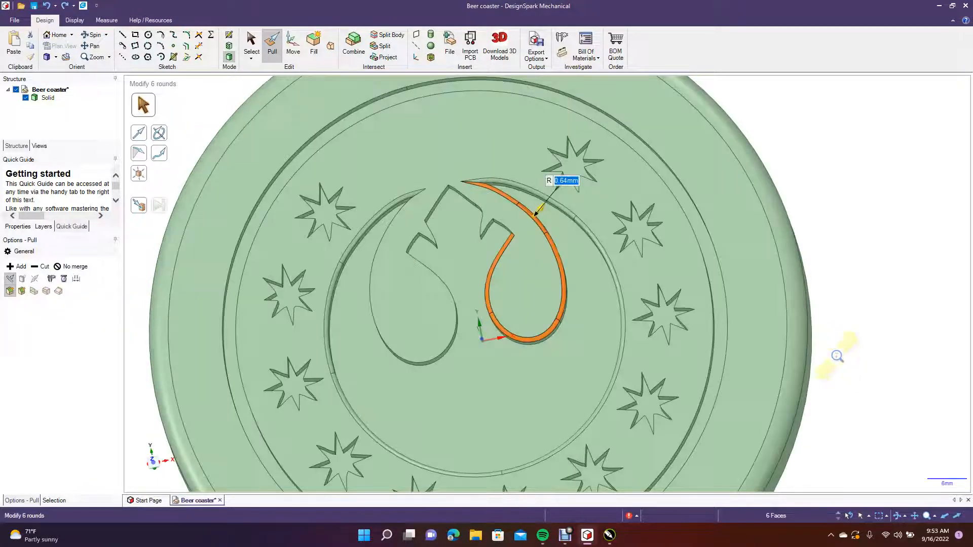
pyautogui.press('Delete')
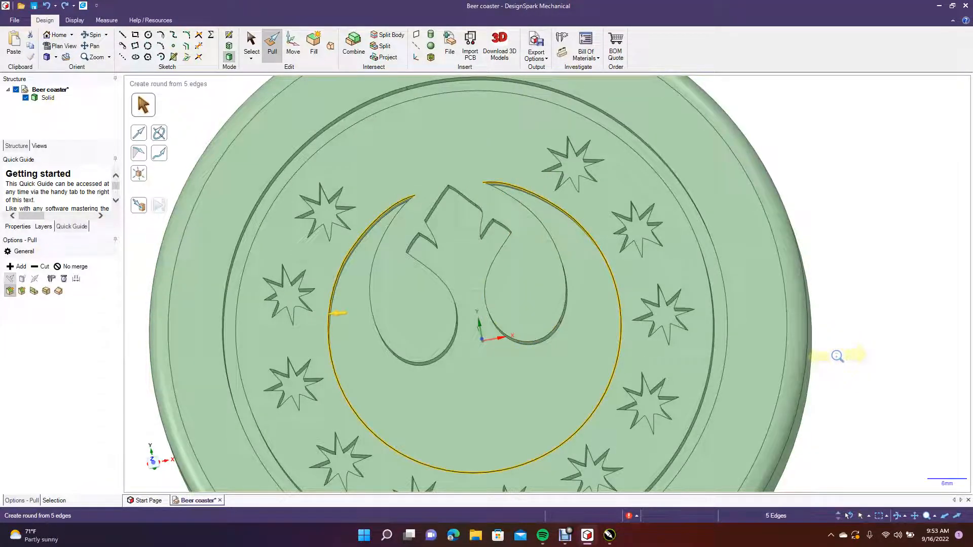
pyautogui.click(251, 40)
pyautogui.click(816, 215)
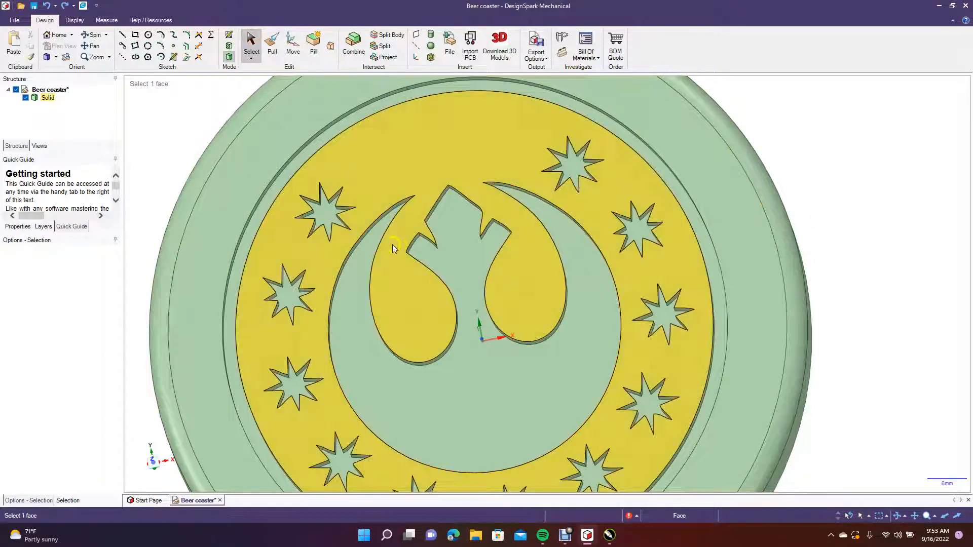
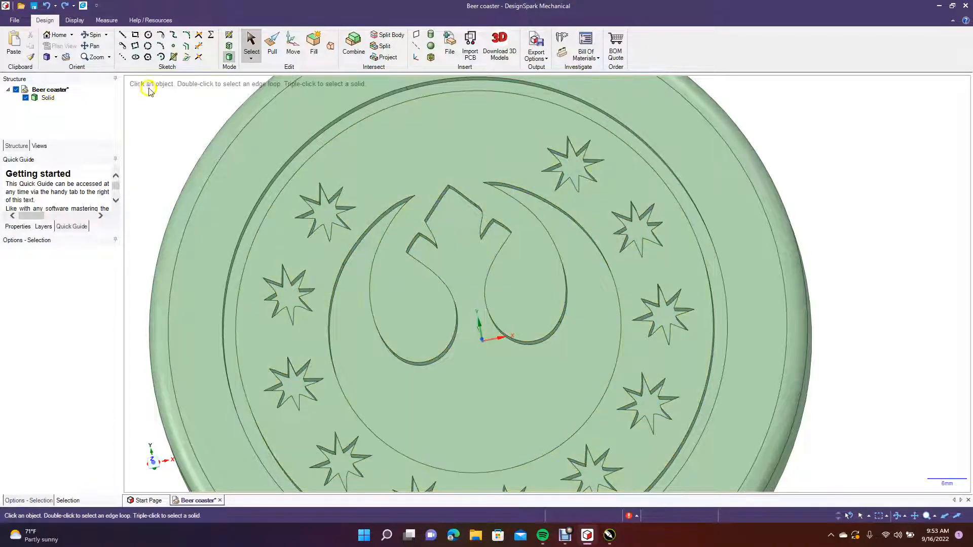
# Round the loop of four upper edges on the outer side of the ring groove with a 1 mm radius using Pull
pyautogui.click(93, 36)
pyautogui.moveTo(257, 302); pyautogui.dragTo(232, 131)
pyautogui.click(274, 39)
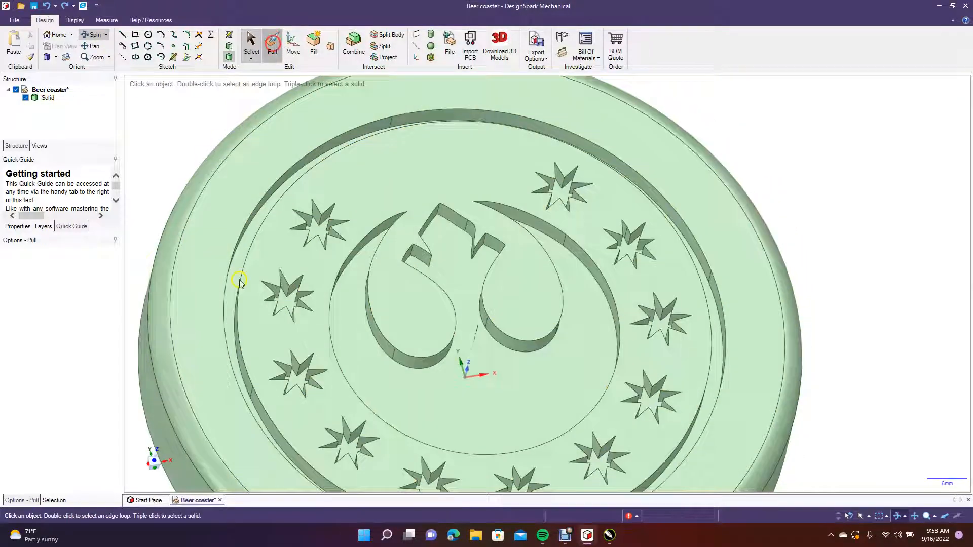
pyautogui.click(226, 290)
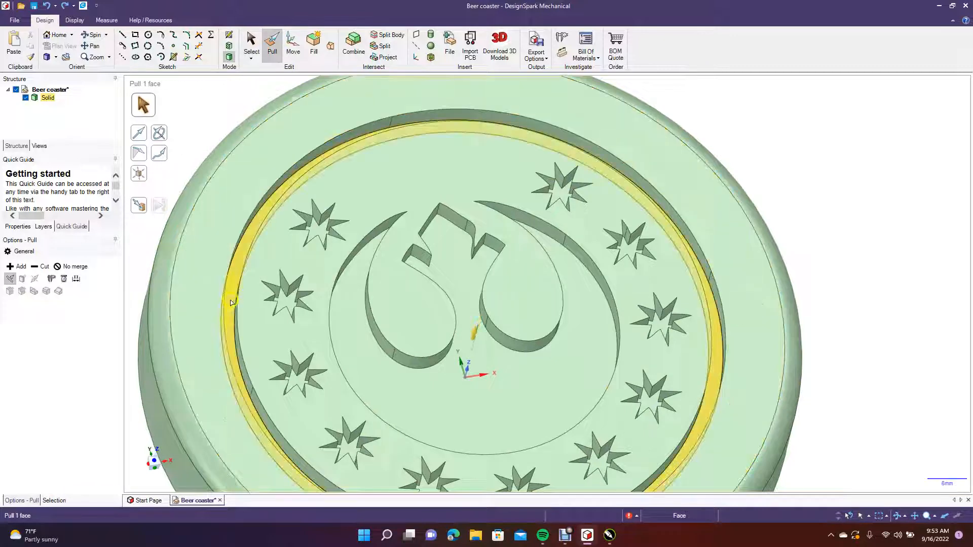
pyautogui.click(227, 306)
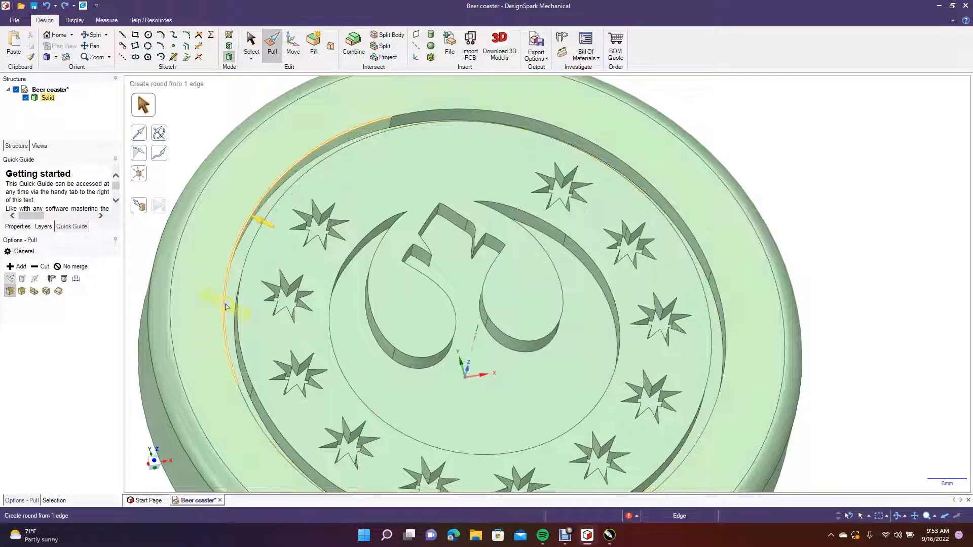
pyautogui.doubleClick(226, 306)
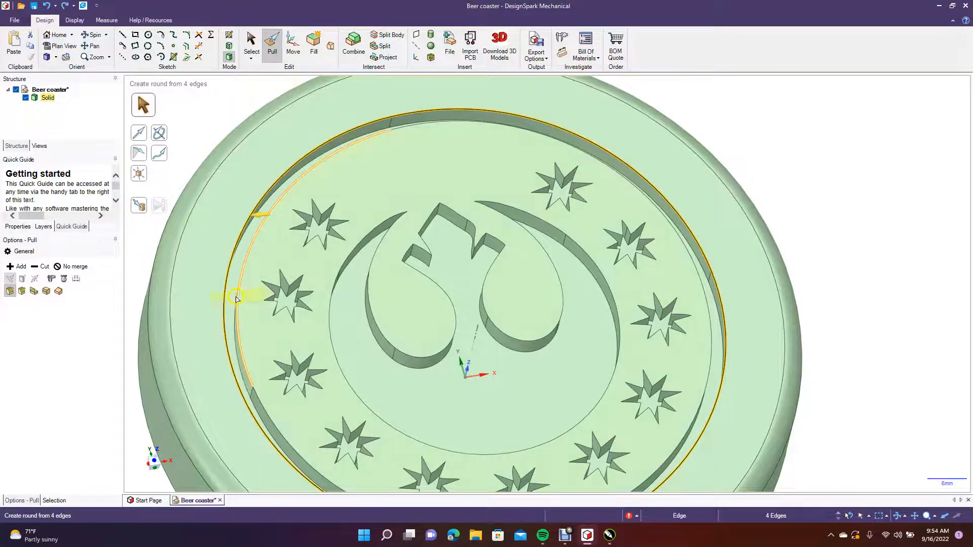
pyautogui.moveTo(224, 314); pyautogui.dragTo(209, 306)
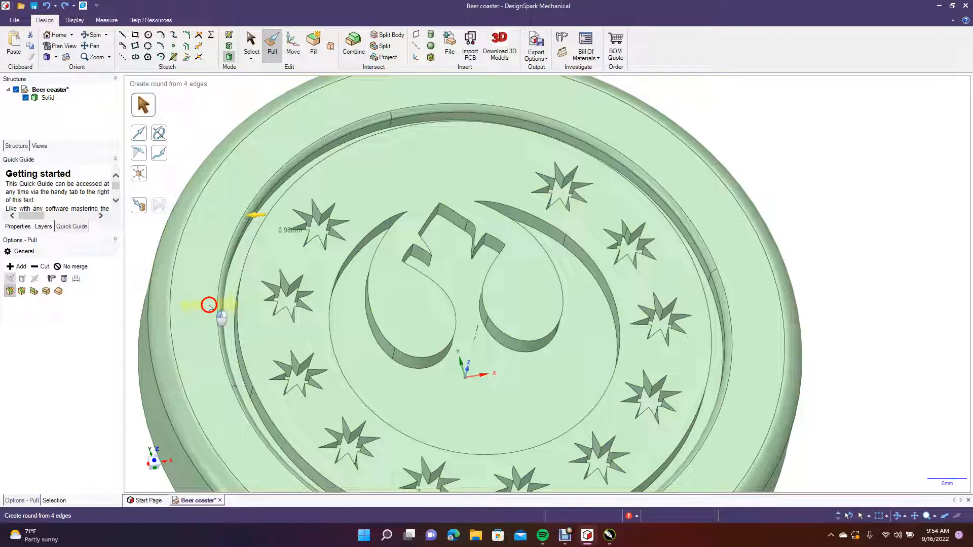
pyautogui.moveTo(207, 305); pyautogui.dragTo(210, 308)
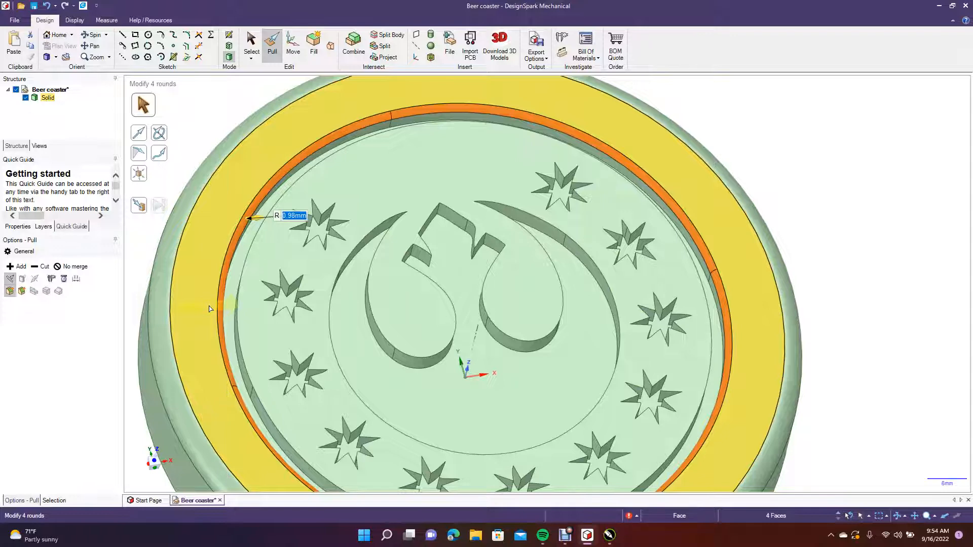
pyautogui.write('1')
pyautogui.press('Return')
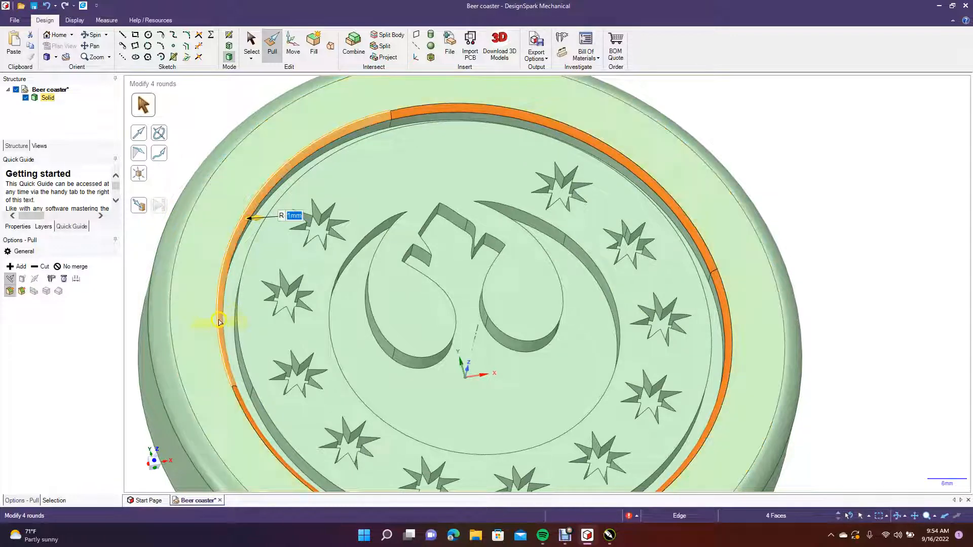
pyautogui.click(144, 251)
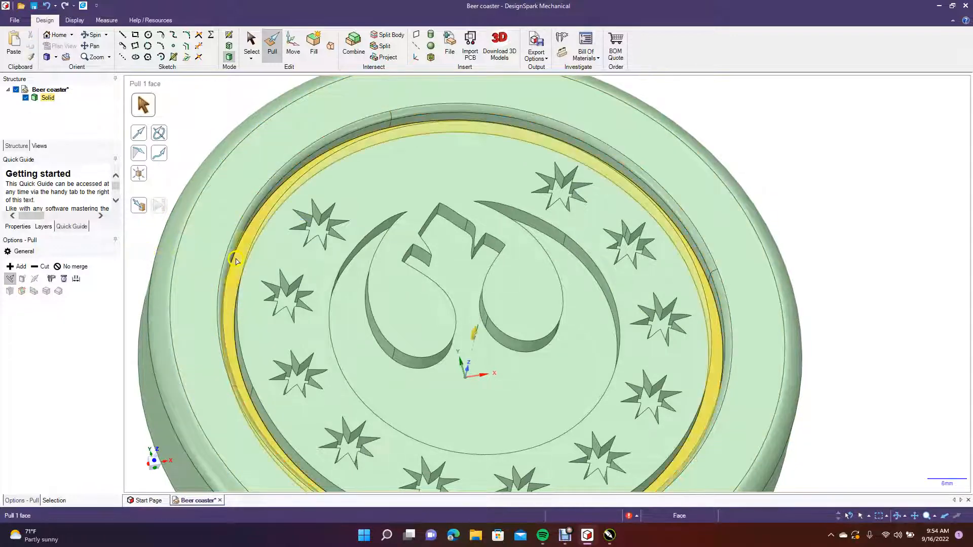
# Try to round the five-edge loop along the inner side of the ring groove, and undo the last radius change
pyautogui.doubleClick(244, 260)
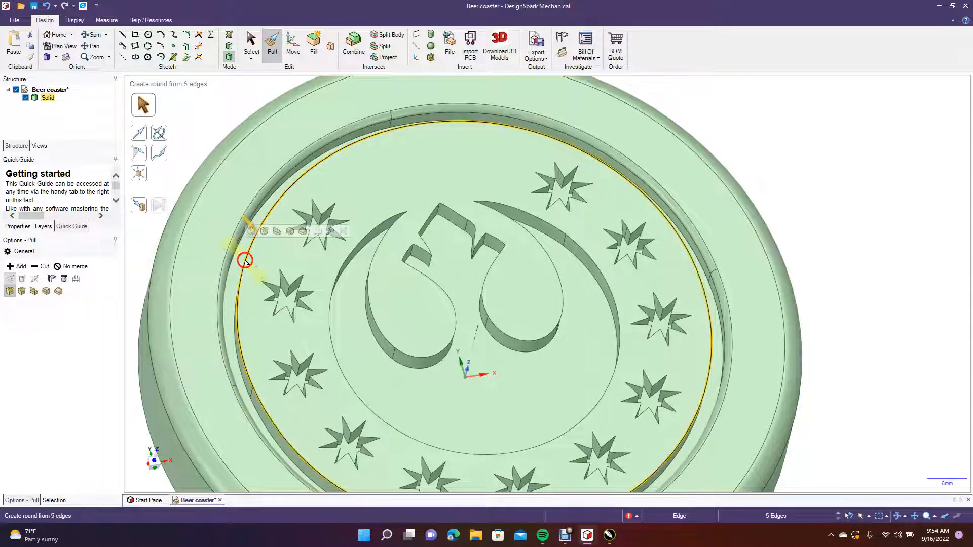
pyautogui.press('Return')
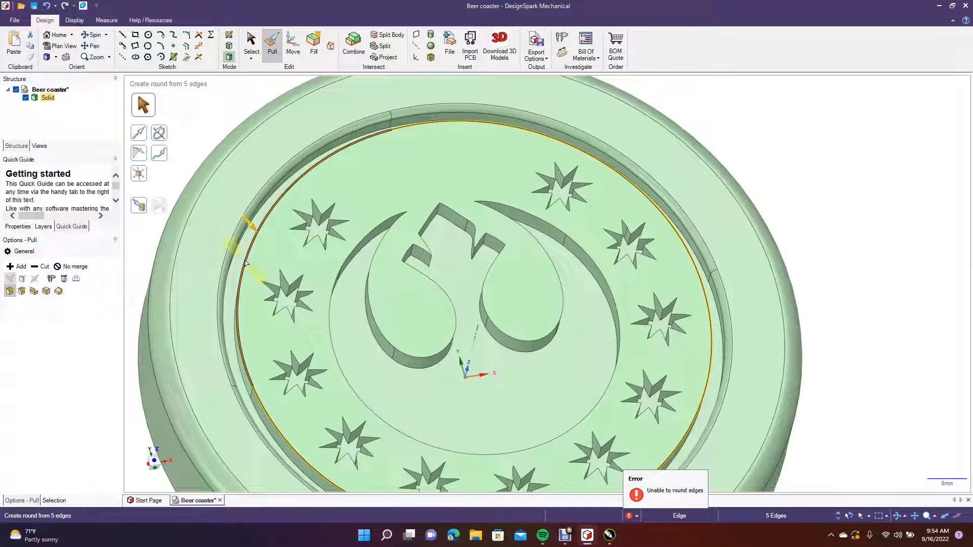
pyautogui.click(245, 262)
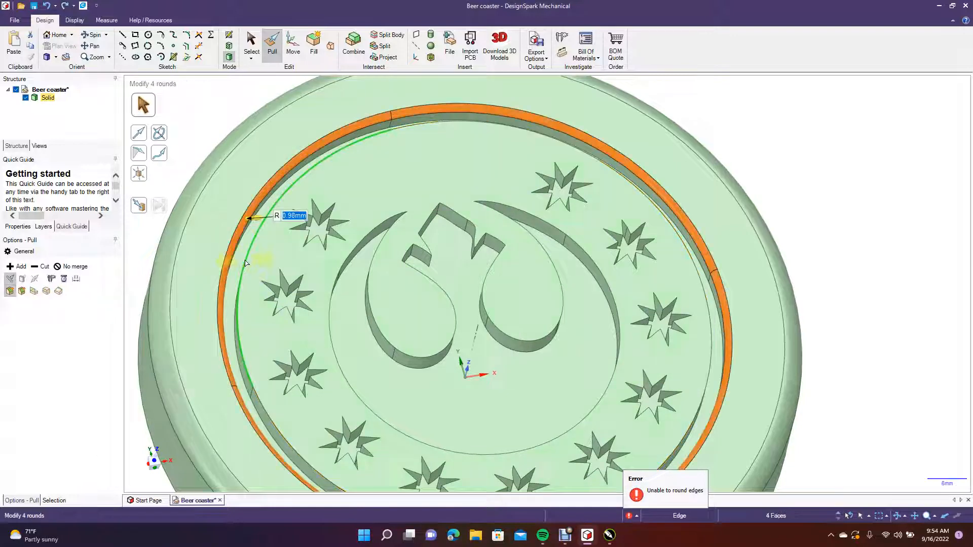
# Try again to round the loop of five upper edges on the ring groove's inner side with Pull, and leave the tool
pyautogui.click(245, 262)
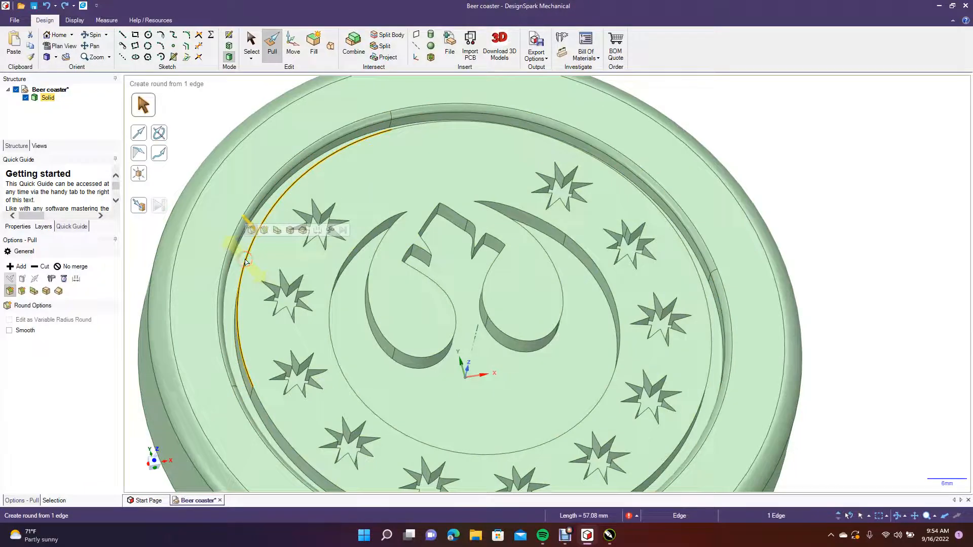
pyautogui.click(150, 241)
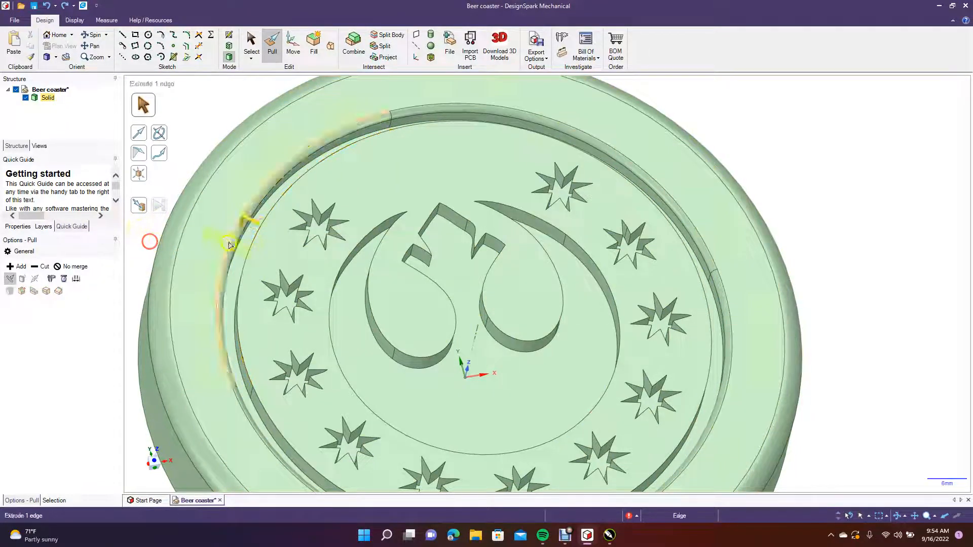
pyautogui.click(249, 253)
pyautogui.doubleClick(248, 254)
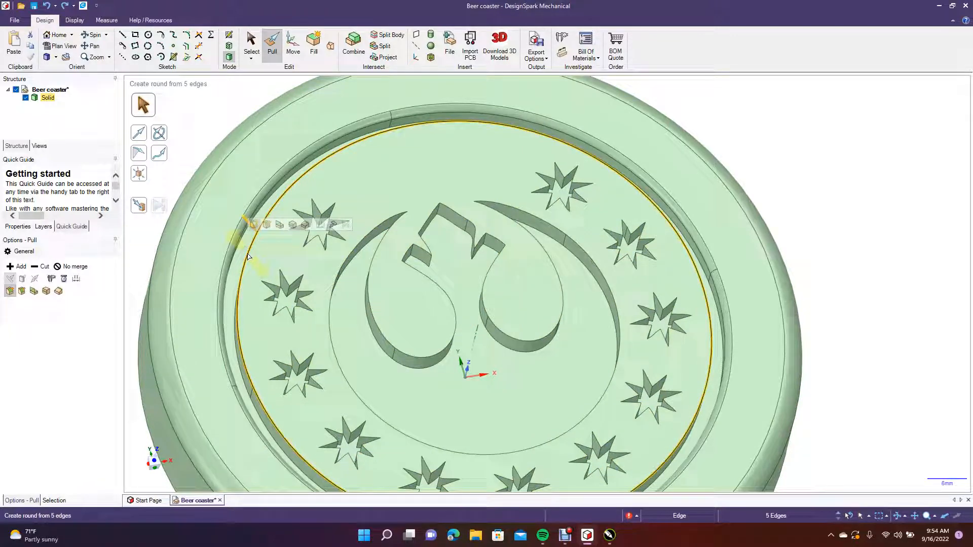
pyautogui.moveTo(248, 255); pyautogui.dragTo(267, 251)
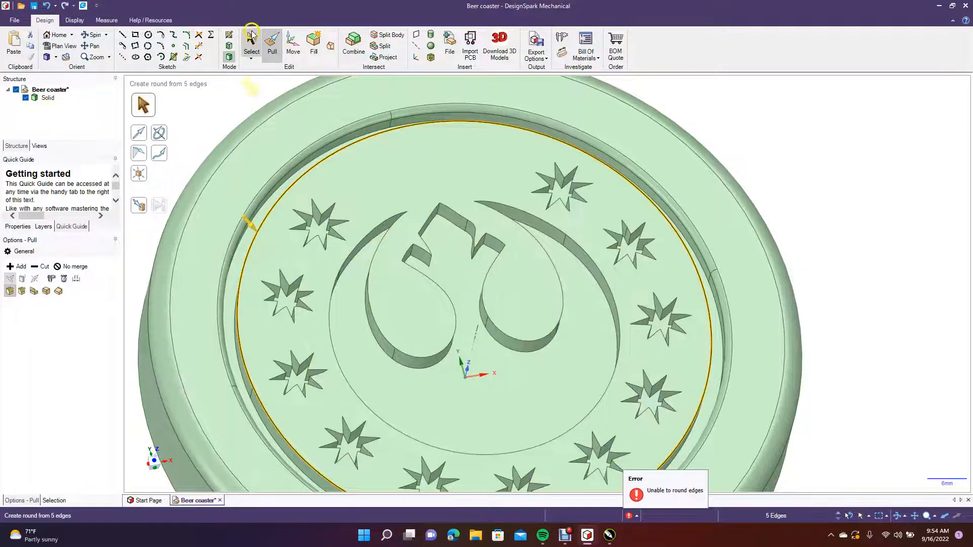
pyautogui.click(250, 37)
pyautogui.click(797, 192)
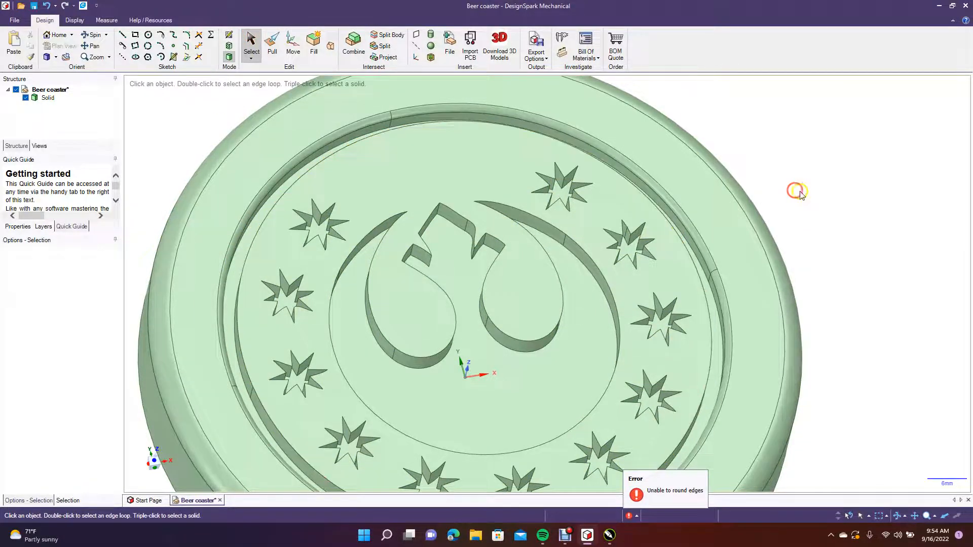
pyautogui.scroll(-5, 540, 319)
pyautogui.click(476, 335)
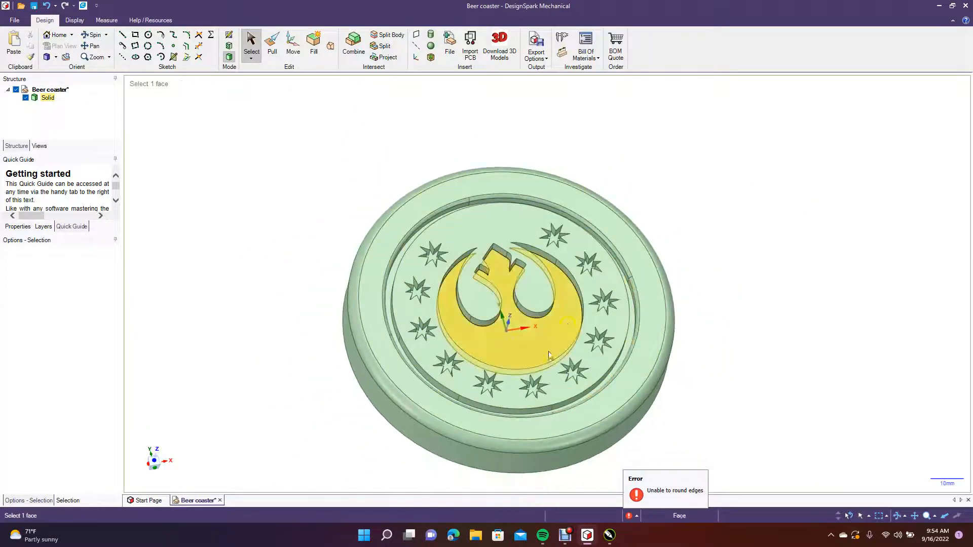
pyautogui.click(575, 345)
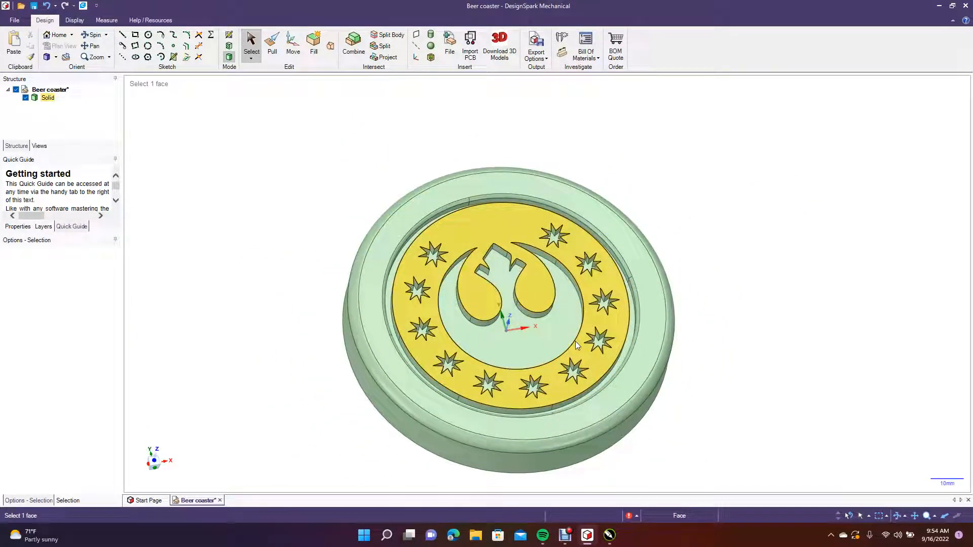
pyautogui.click(699, 324)
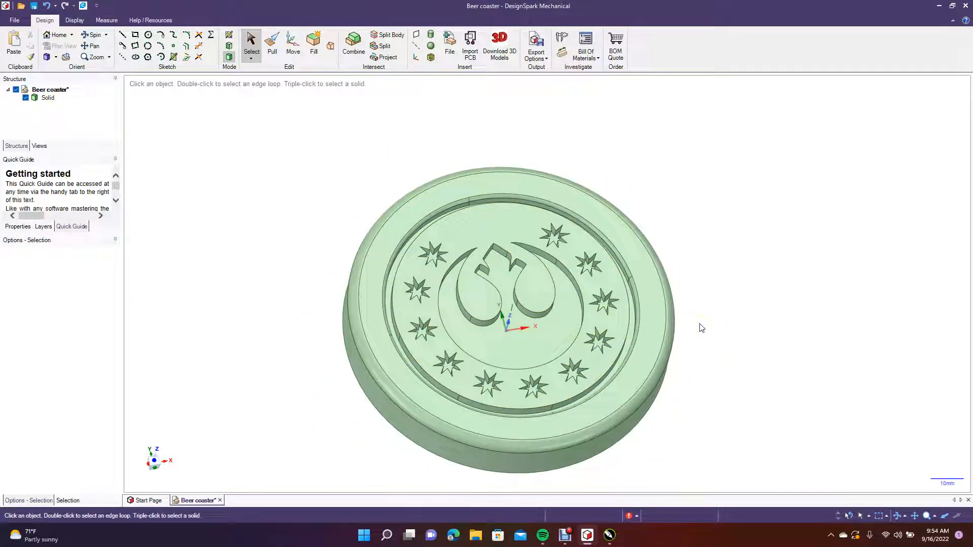
pyautogui.click(457, 315)
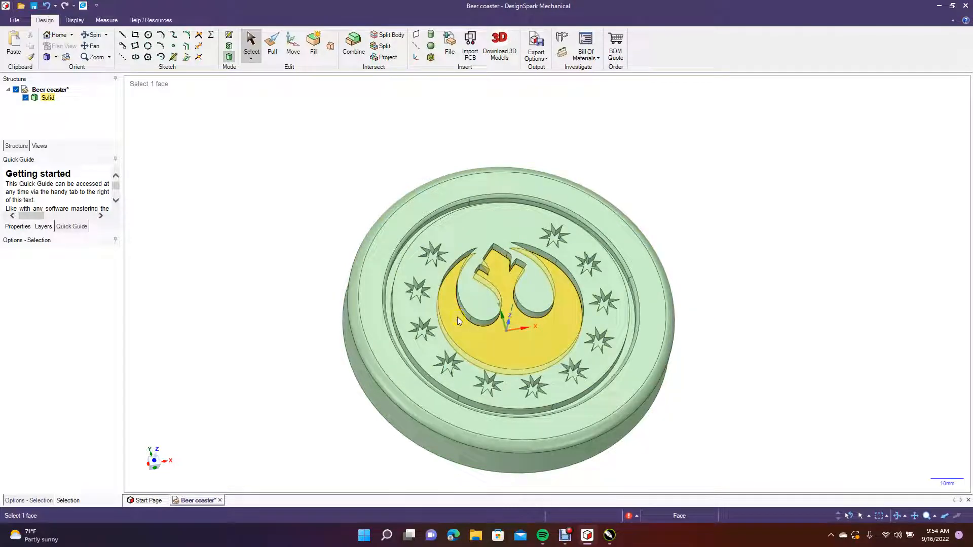
pyautogui.click(372, 273)
pyautogui.click(175, 114)
# Try to shell the coaster with a 3 mm wall thickness, using its flat underside as the open face
pyautogui.click(94, 37)
pyautogui.moveTo(196, 228); pyautogui.dragTo(65, 109)
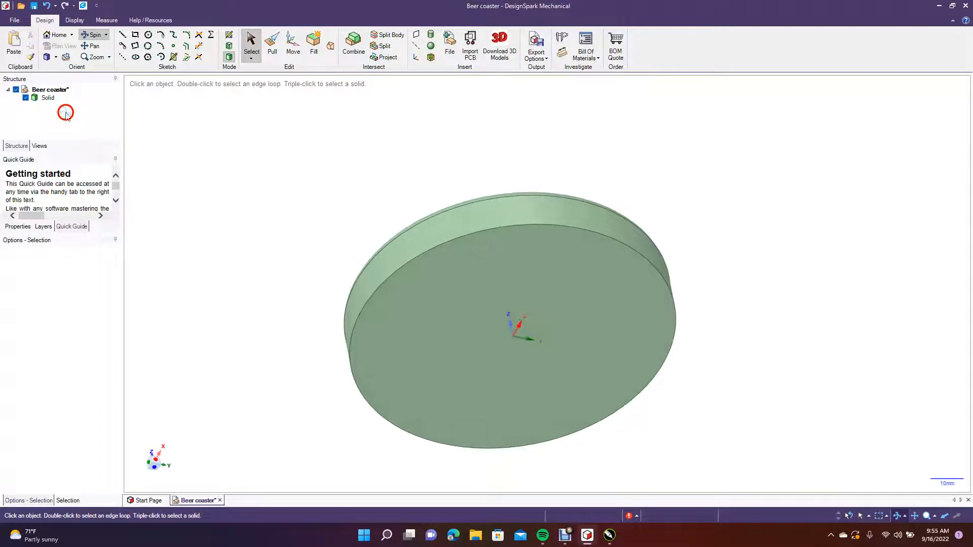
pyautogui.click(430, 57)
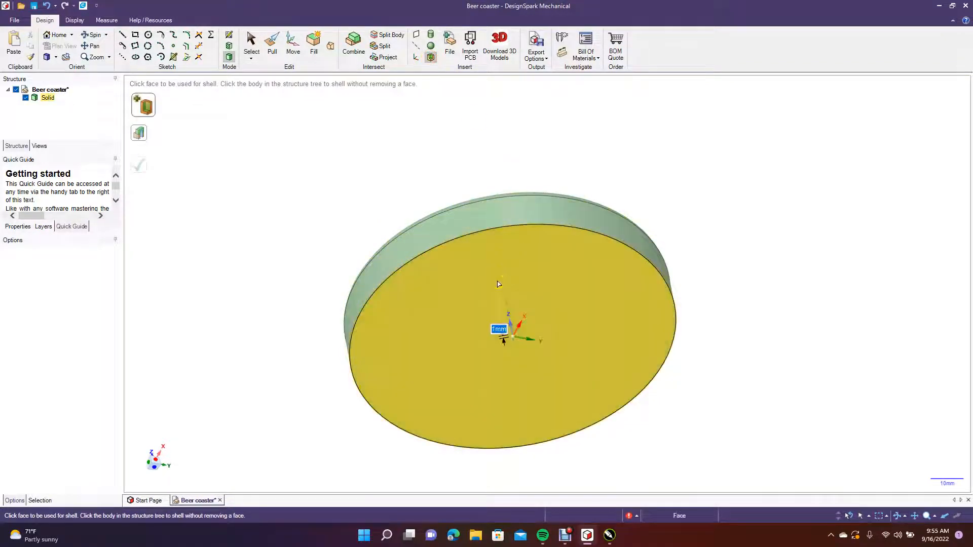
pyautogui.press('Return')
pyautogui.click(441, 315)
pyautogui.click(439, 318)
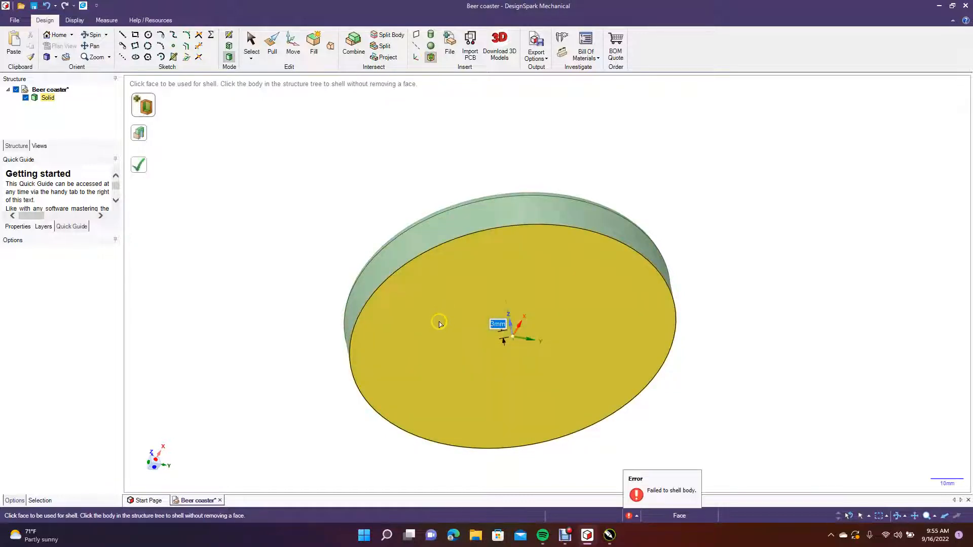
# Try to shell the coaster through its underside with the wall thickness reduced to 2 mm
pyautogui.click(341, 223)
pyautogui.write('2')
pyautogui.press('Return')
pyautogui.click(319, 199)
pyautogui.click(444, 311)
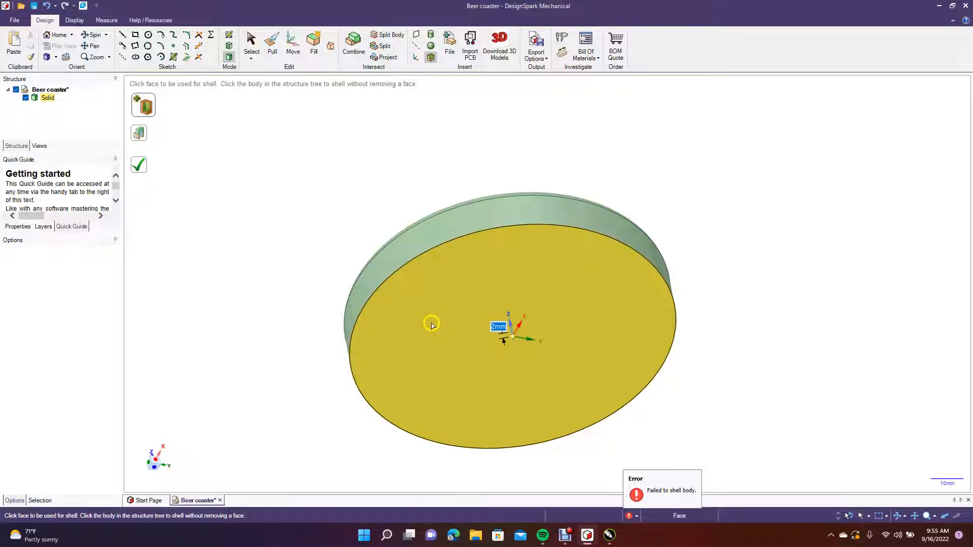
# Try to shell the coaster from the bottom face with a 1 mm wall thickness
pyautogui.write('1')
pyautogui.press('Return')
pyautogui.click(442, 320)
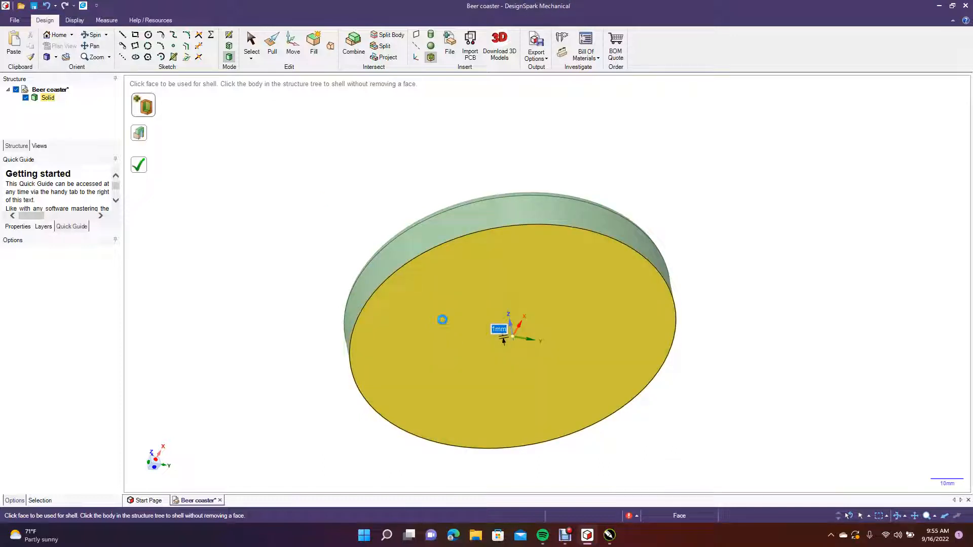
pyautogui.click(313, 236)
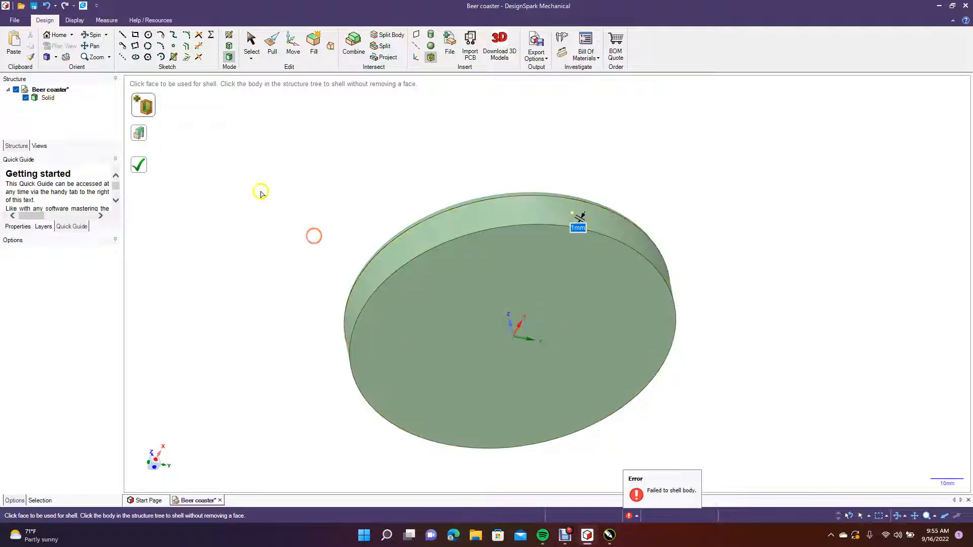
# Examine the coaster's underside, side wall and decorated face from several angles, switch to the top view and leave the Shell tool
pyautogui.click(93, 34)
pyautogui.moveTo(233, 143); pyautogui.dragTo(196, 101)
pyautogui.click(551, 310)
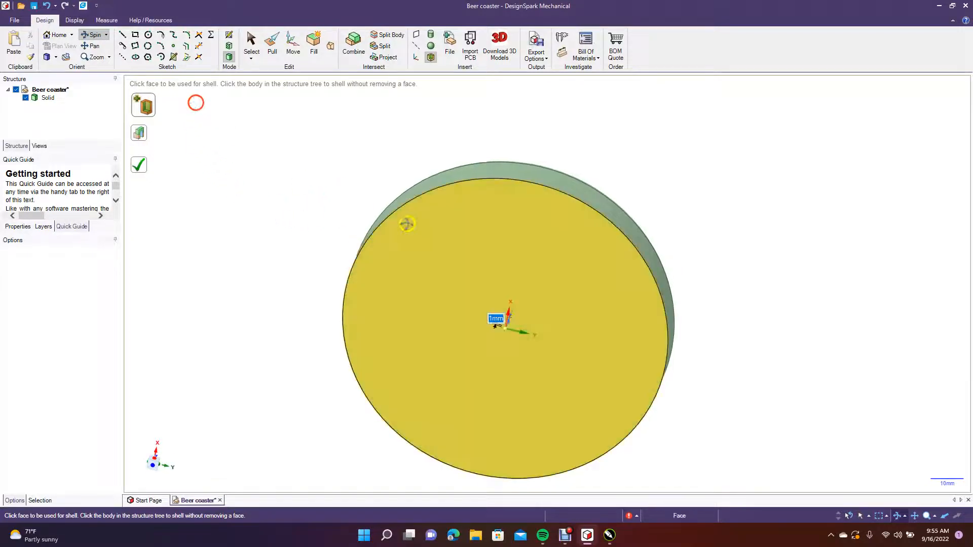
pyautogui.moveTo(551, 310); pyautogui.dragTo(555, 176)
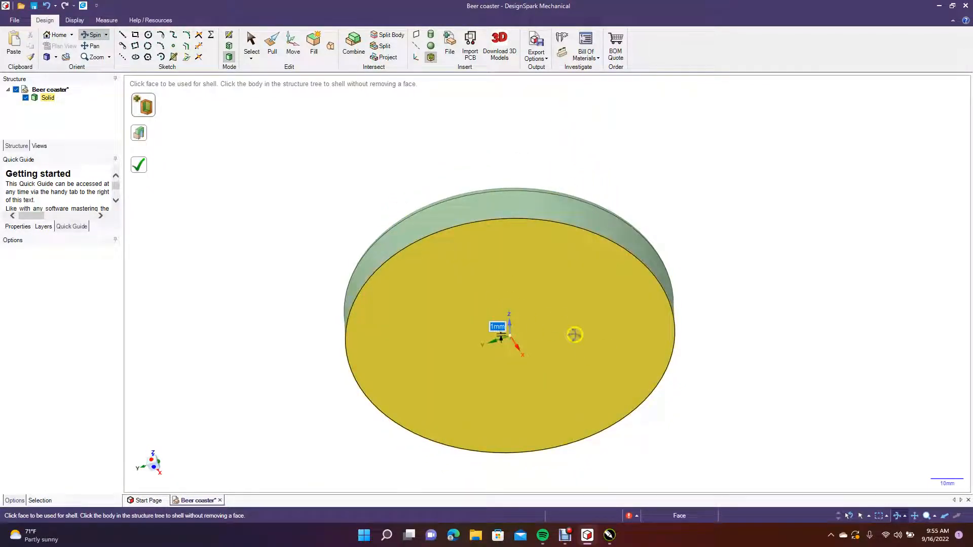
pyautogui.moveTo(284, 144); pyautogui.dragTo(215, 395)
pyautogui.moveTo(793, 238); pyautogui.dragTo(779, 286)
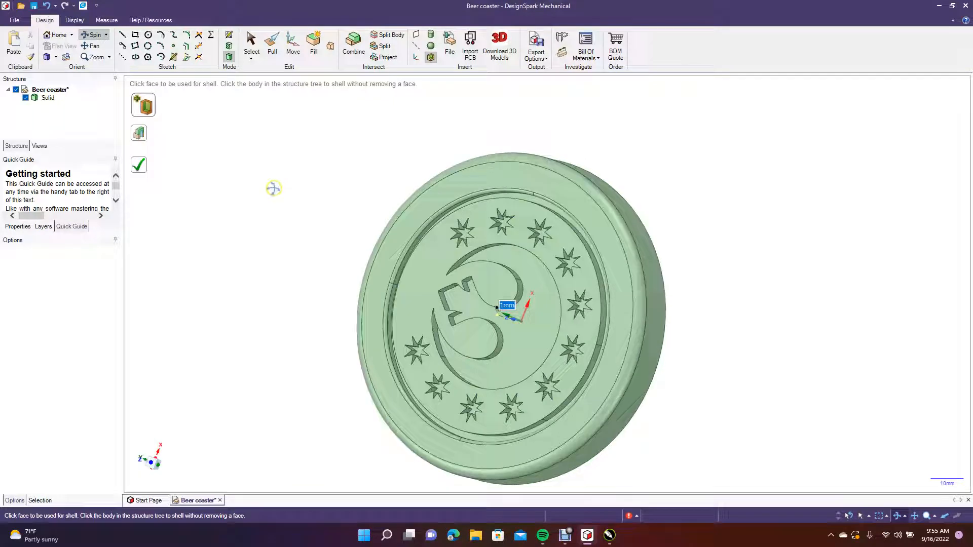
pyautogui.click(55, 57)
pyautogui.click(63, 92)
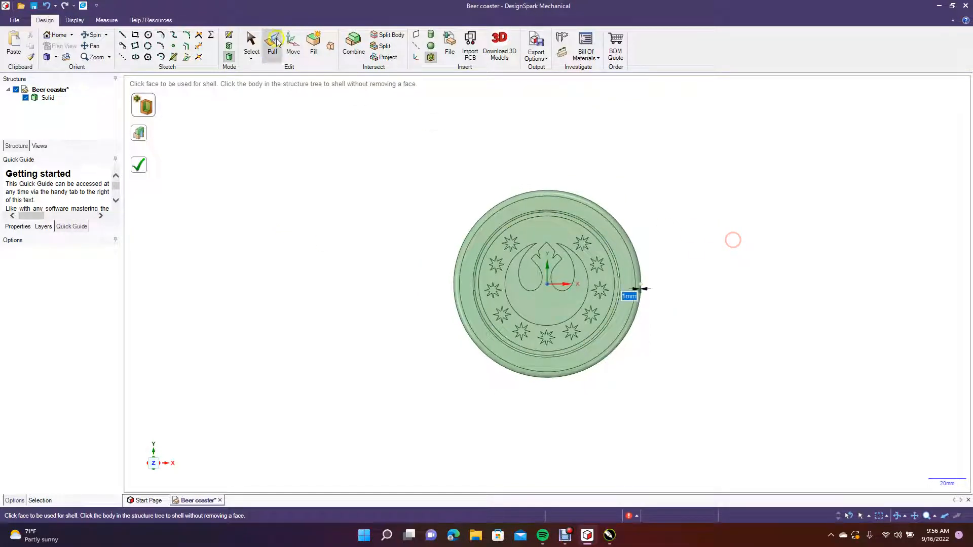
pyautogui.click(251, 45)
# Review the emblem recess, the surrounding stars and the outer rim of the coaster in the top view
pyautogui.click(546, 327)
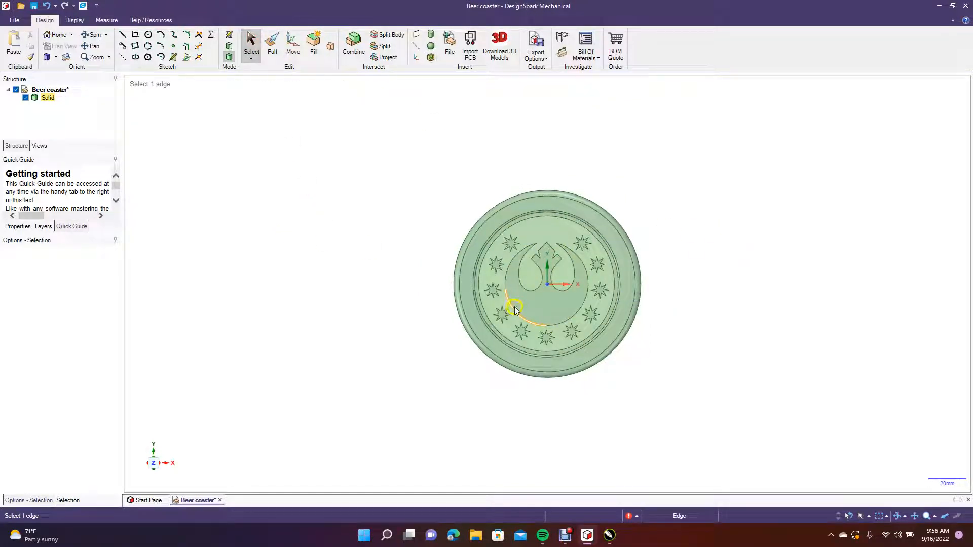
pyautogui.click(555, 327)
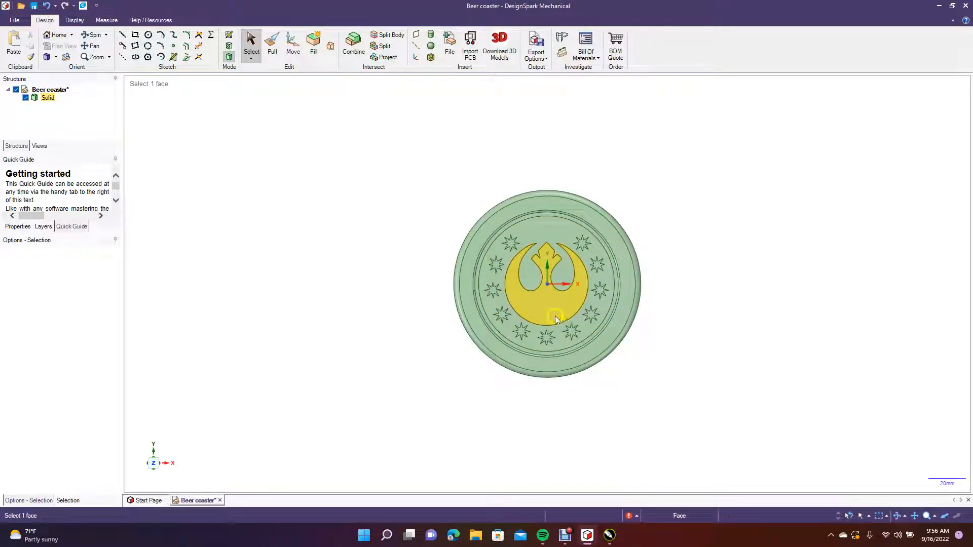
pyautogui.click(511, 242)
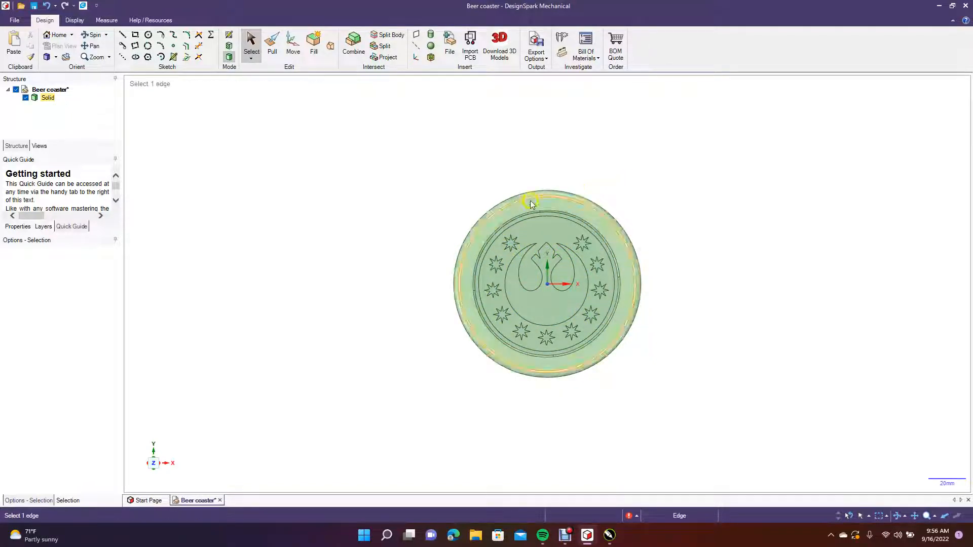
pyautogui.click(708, 293)
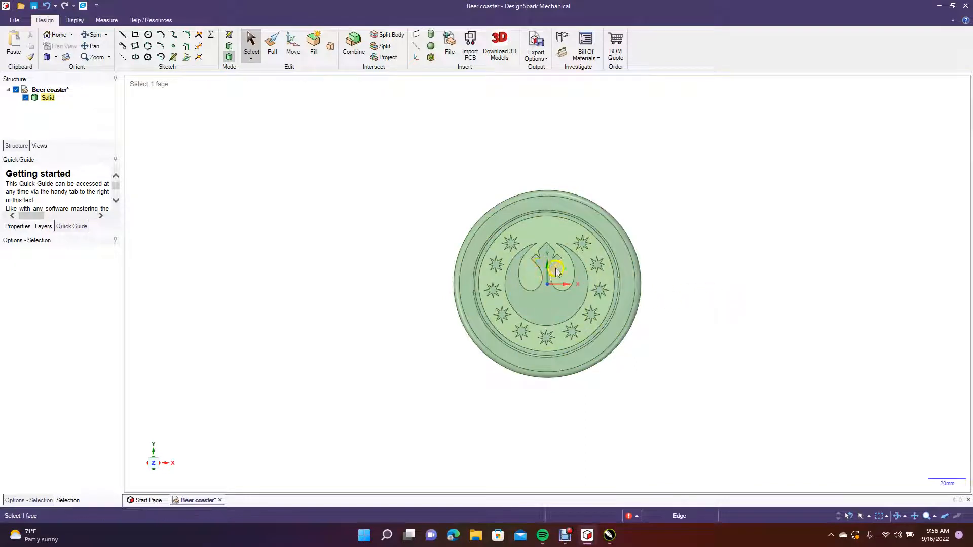
pyautogui.click(509, 202)
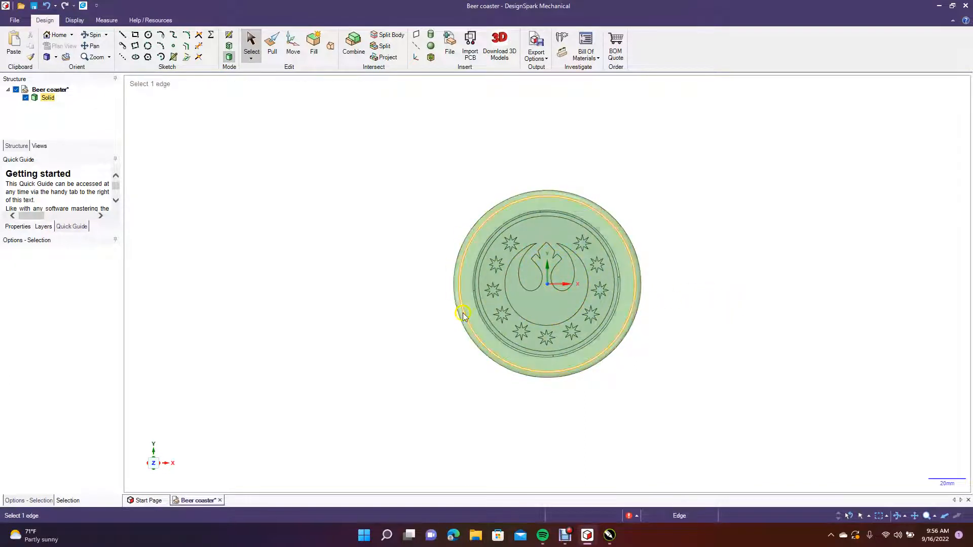
pyautogui.click(658, 206)
pyautogui.click(569, 208)
pyautogui.click(539, 154)
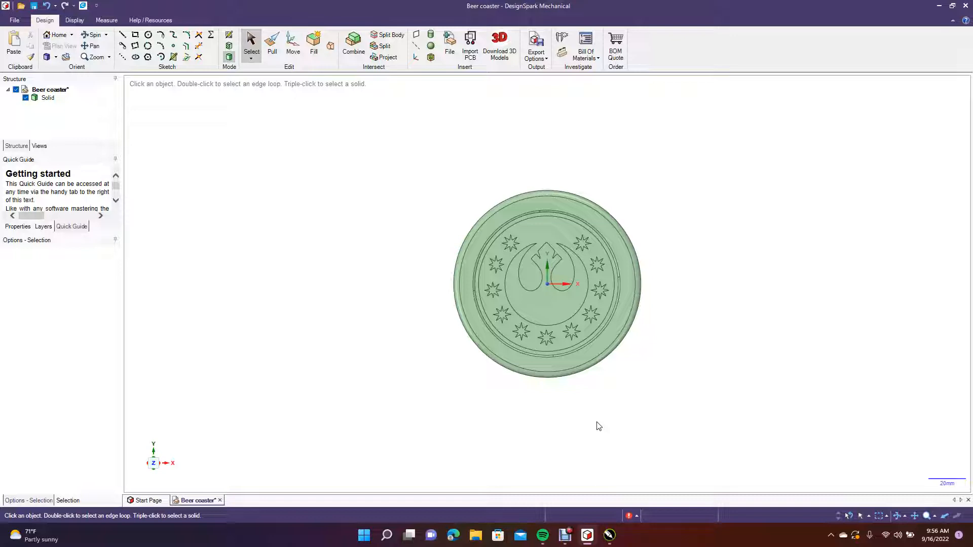
pyautogui.click(564, 134)
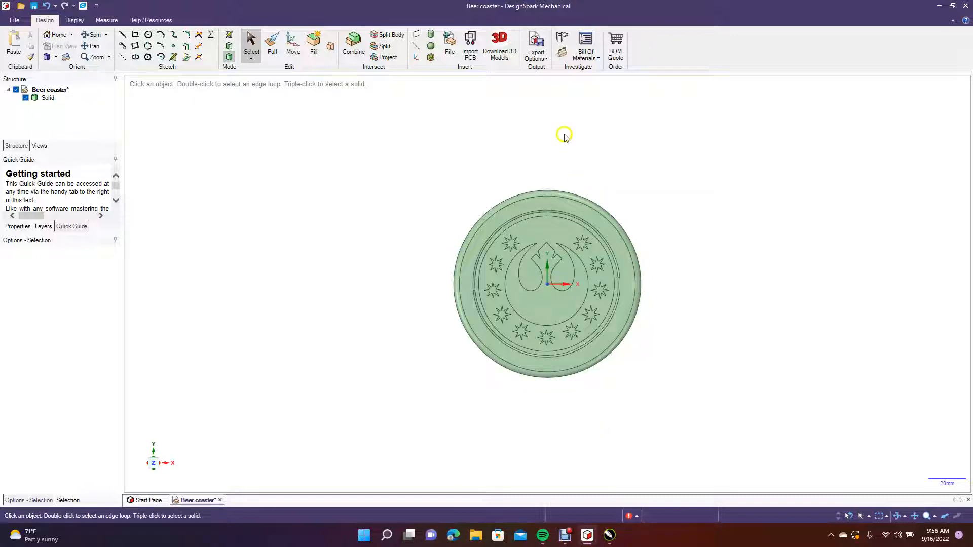
pyautogui.click(449, 44)
pyautogui.click(548, 309)
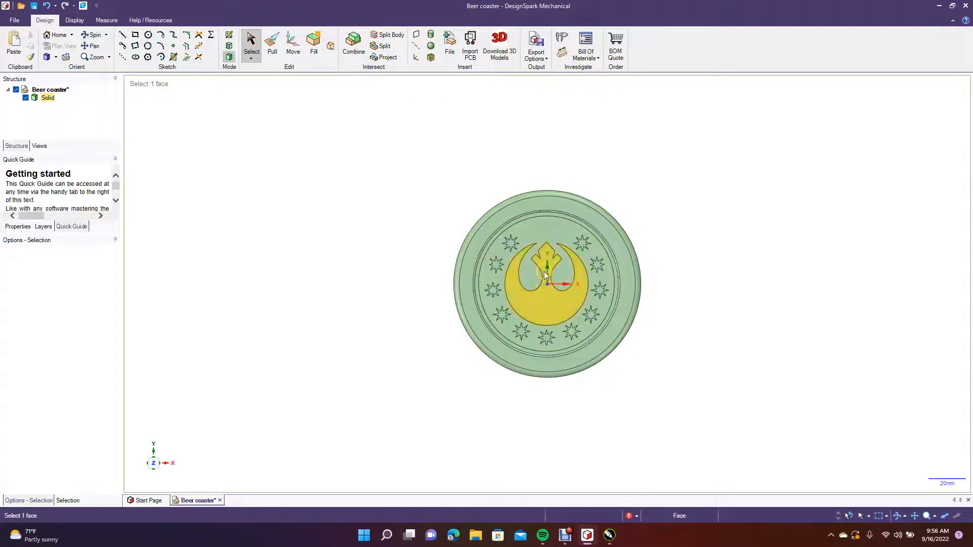
# Inspect the finished coaster from tilted angles, checking the depth of the emblem, the stars and the ring groove
pyautogui.click(96, 38)
pyautogui.moveTo(258, 260); pyautogui.dragTo(235, 232)
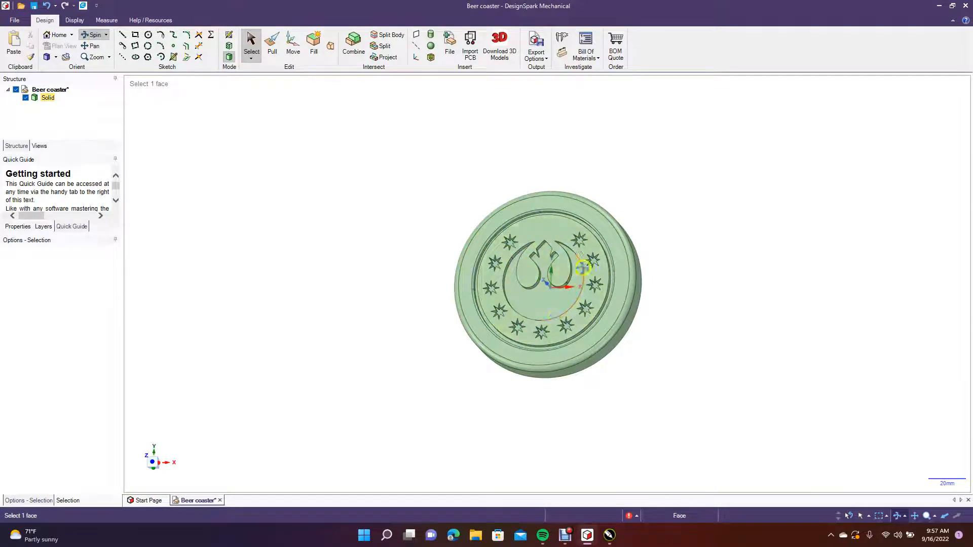
pyautogui.moveTo(306, 209); pyautogui.dragTo(359, 193, button='middle')
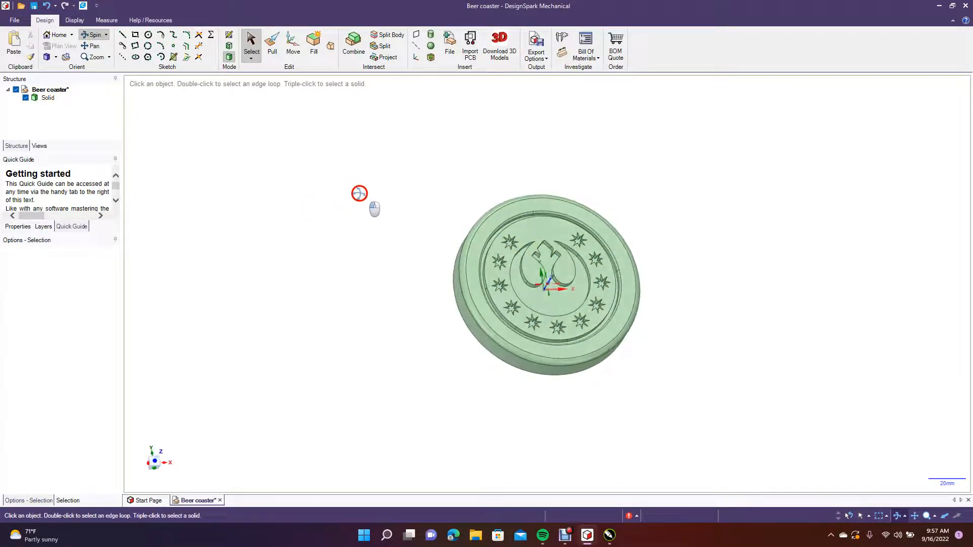
pyautogui.moveTo(410, 230); pyautogui.dragTo(355, 250, button='middle')
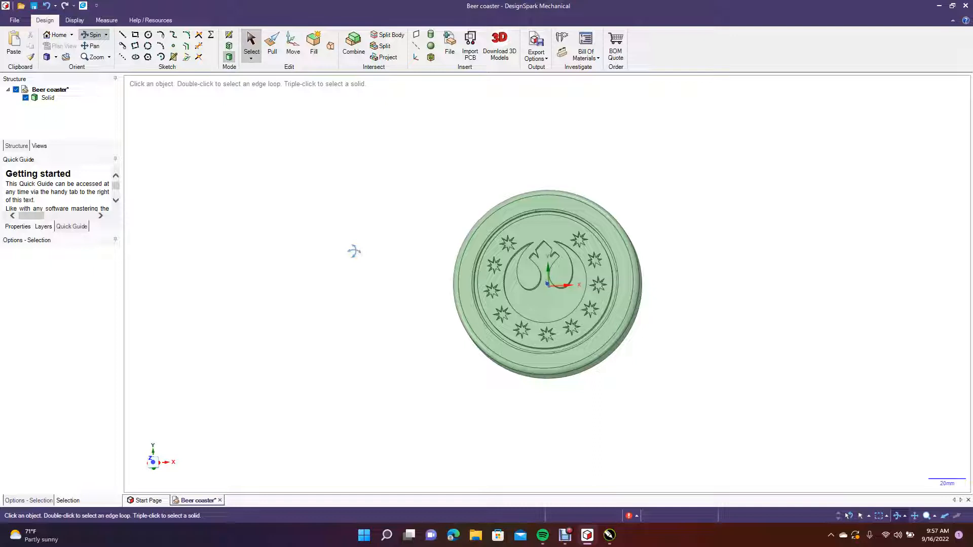
pyautogui.click(525, 299)
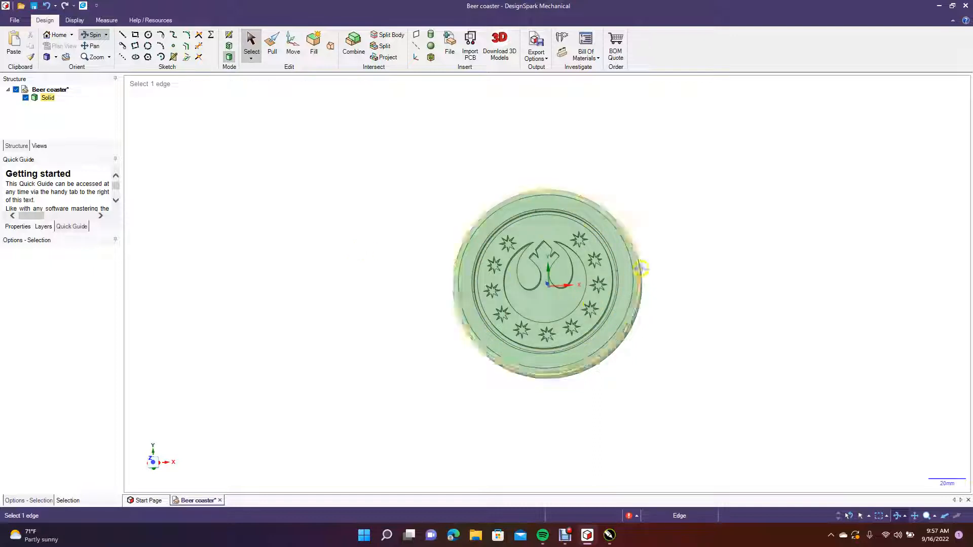
pyautogui.click(360, 304)
pyautogui.click(500, 315)
pyautogui.click(497, 260)
pyautogui.moveTo(362, 237); pyautogui.dragTo(358, 209)
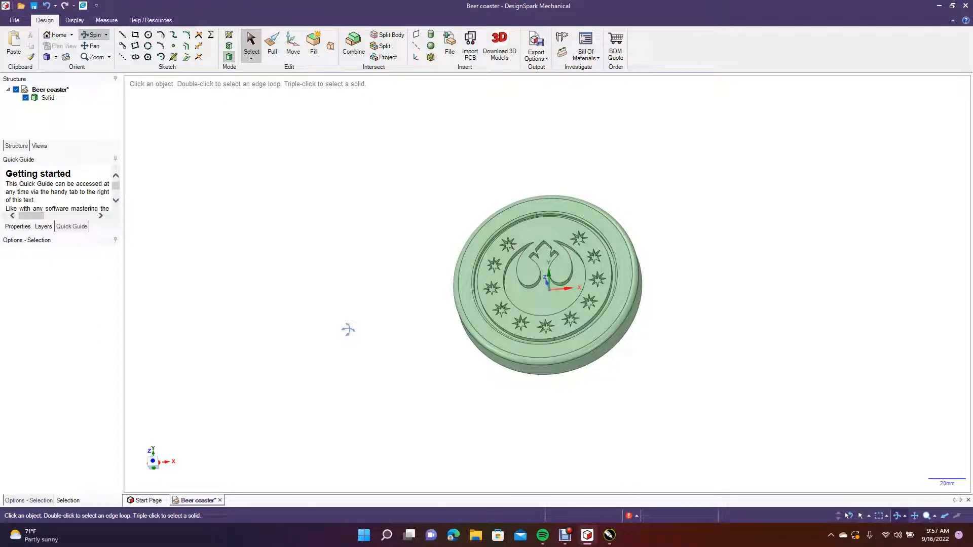
pyautogui.click(537, 314)
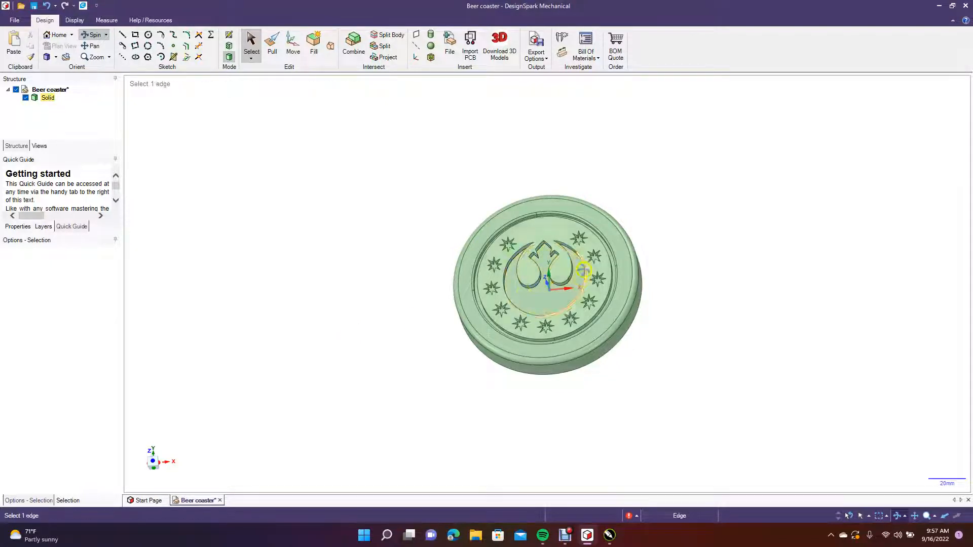